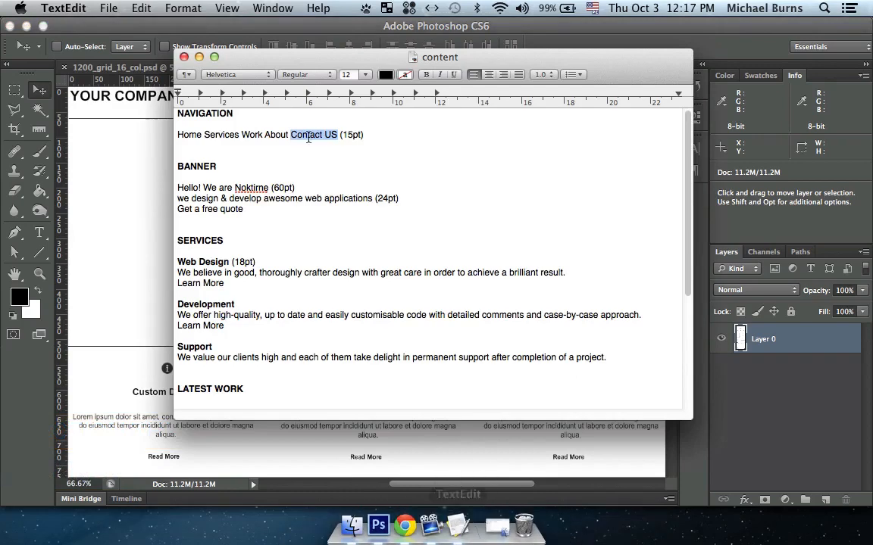
- Copy the banner heading "Hello! We are Noktirne" from the content document and switch to 1200_grid_16_col.psd in Photoshop
left_click_drag(358, 63, 515, 89)
left_click_drag(425, 214, 335, 212)
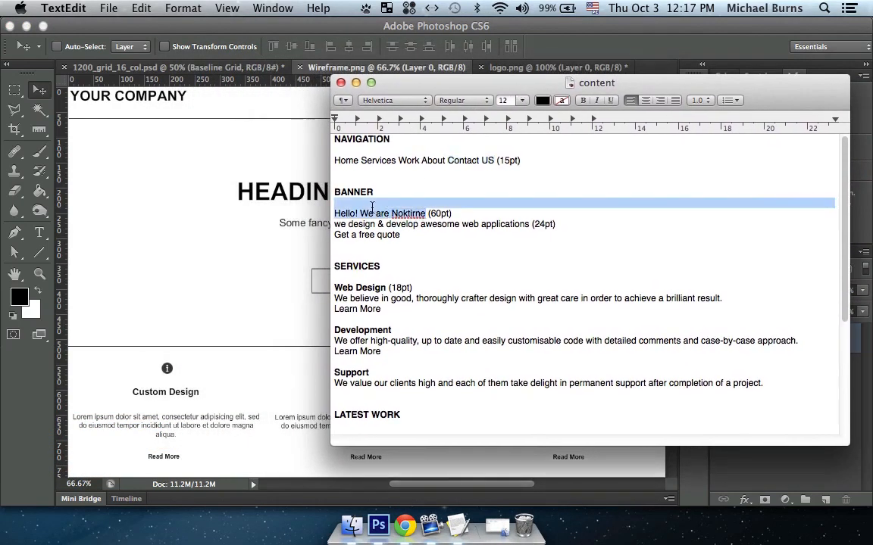
key("super+c")
left_click(147, 73)
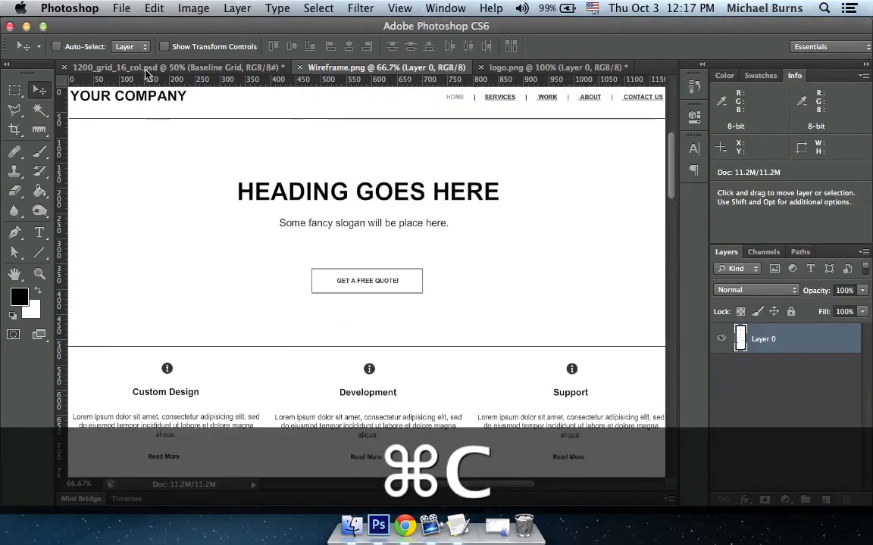
left_click(147, 68)
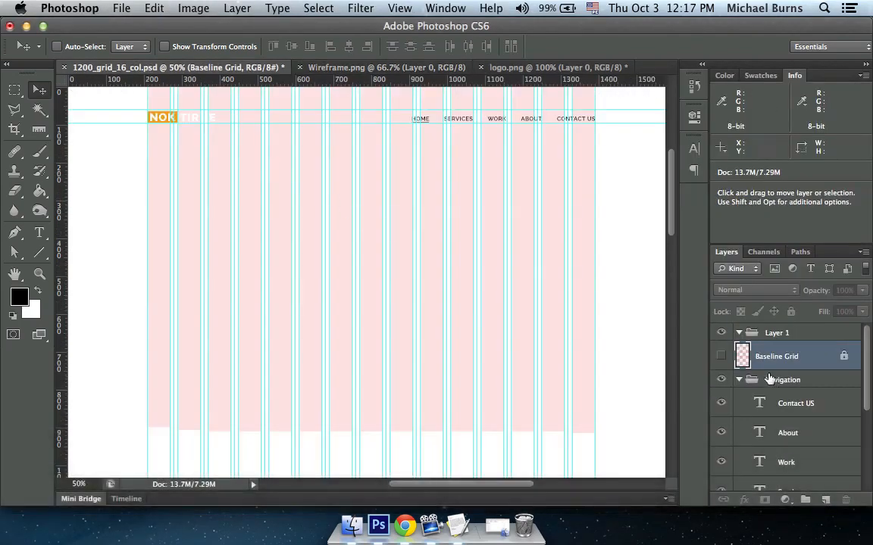
- Group the Navigation group and the logo layer together and name the new group Header
left_click(739, 380)
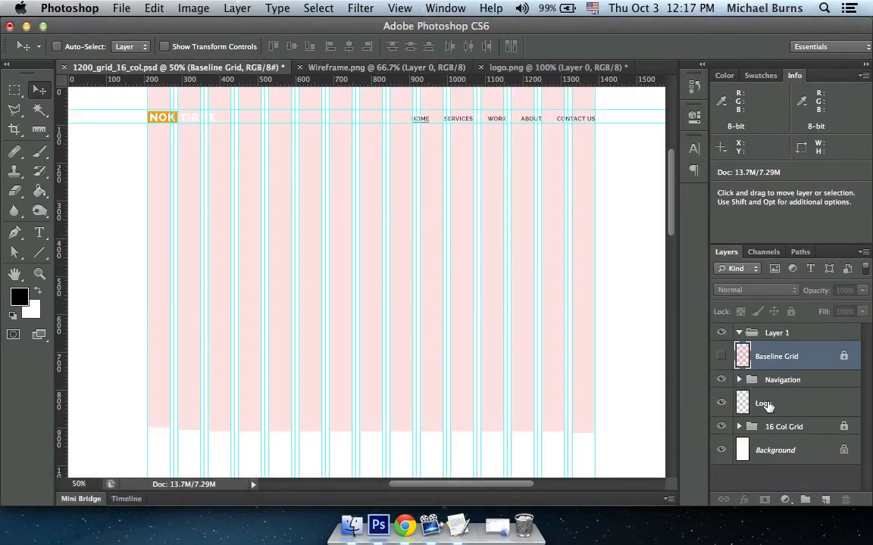
left_click(765, 403)
left_click(777, 381, "shift")
key("super+g")
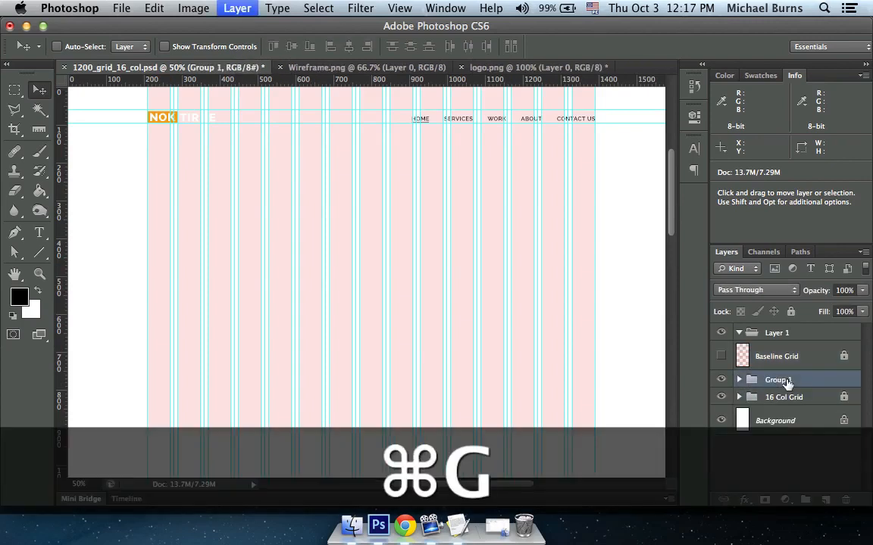
double_click(787, 382)
type("Heade")
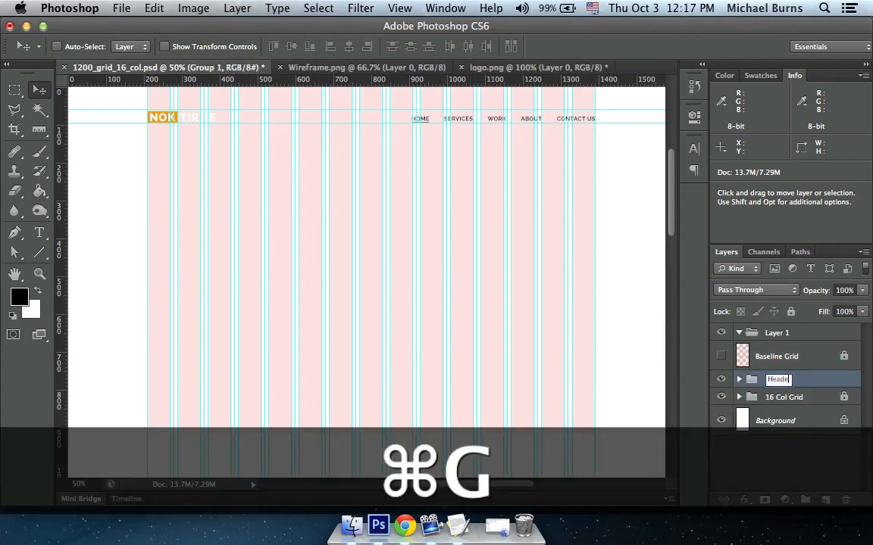
type("r")
key("Return")
- Create a new layer above the 16 Col Grid group and put it in a group named Banner
left_click(811, 399)
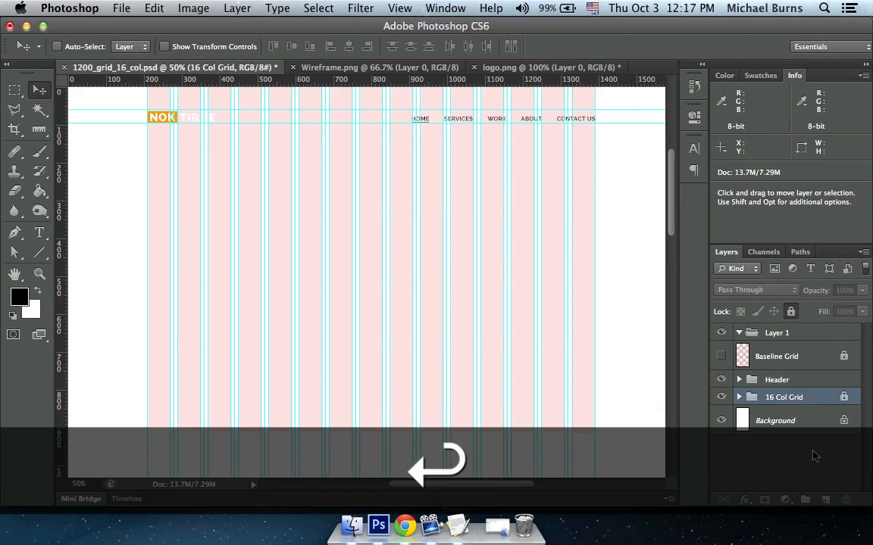
left_click(825, 502)
key("super+g")
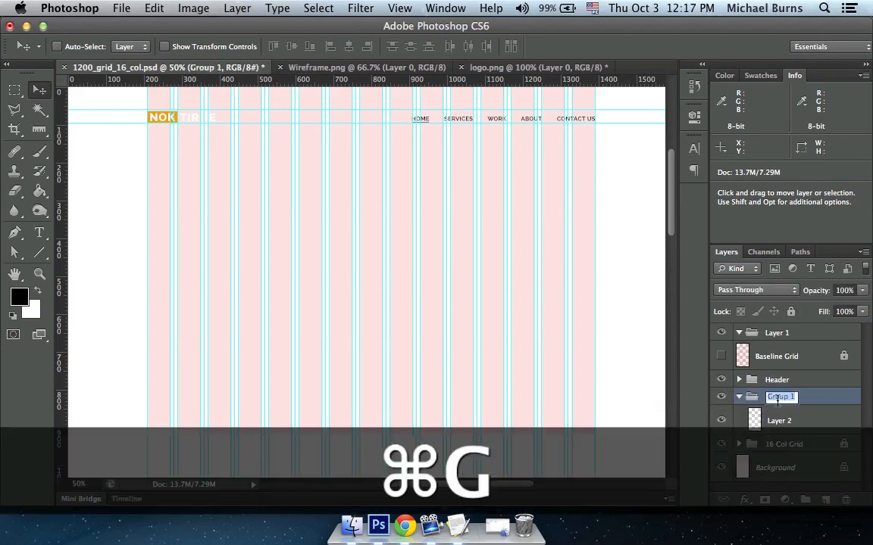
type("Banner")
key("Return")
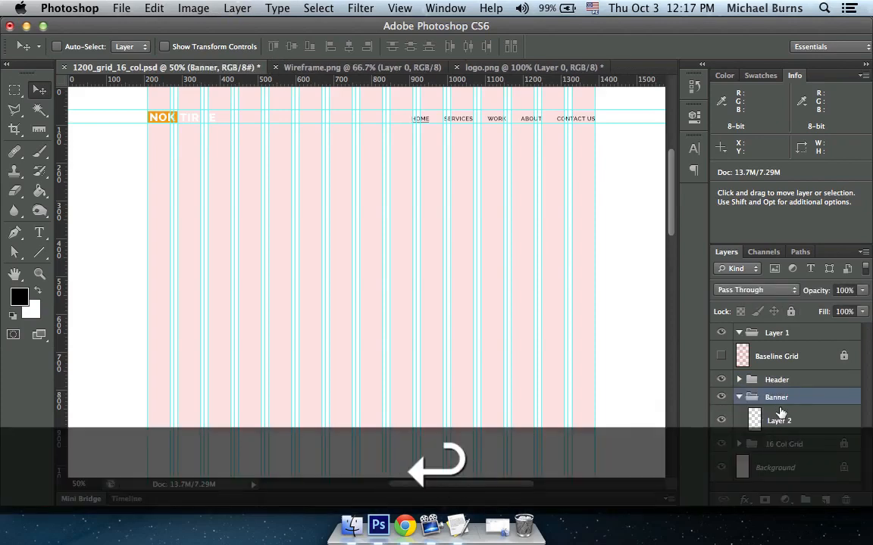
- Paste the copied heading "Hello! We are Noktirne" as a text layer inside the Banner group, below the navigation
left_click(781, 417)
key("t")
left_click(307, 203)
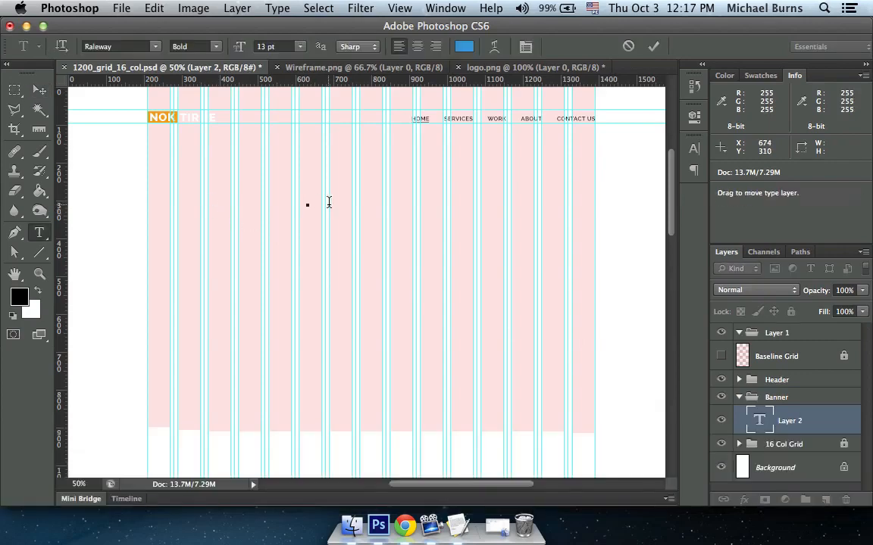
key("super+v")
- Change the colour of the whole banner heading to black
key("super+a")
left_click(464, 47)
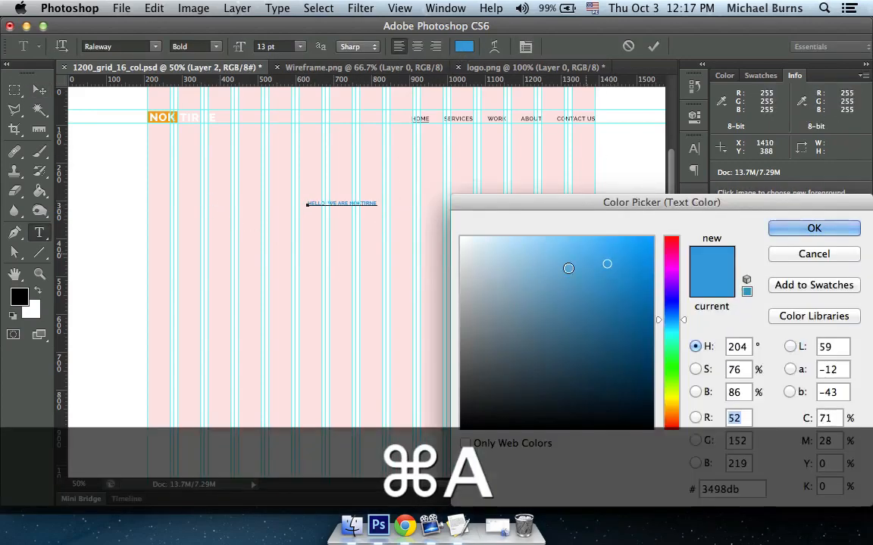
left_click_drag(568, 268, 568, 429)
left_click(814, 228)
left_click(38, 90)
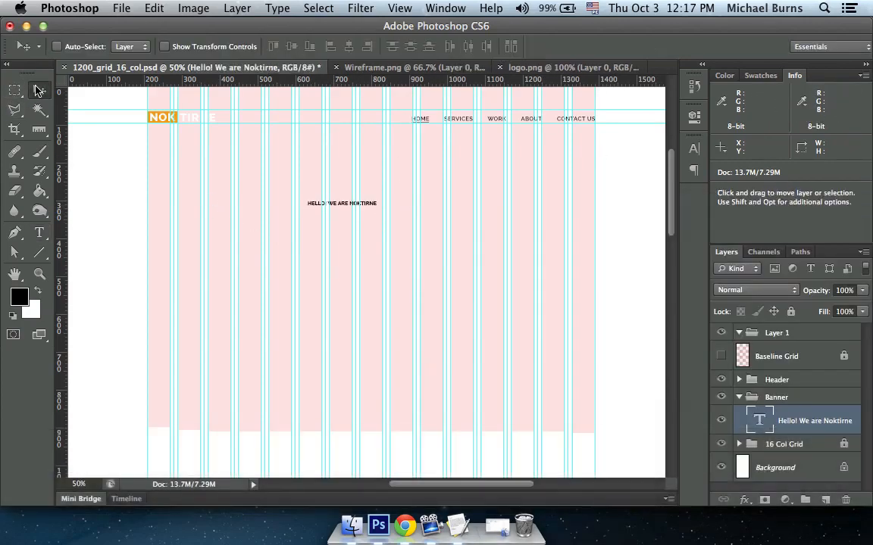
- Look up the heading size in the content document and set the banner heading to 60 pt
key("super+equal")
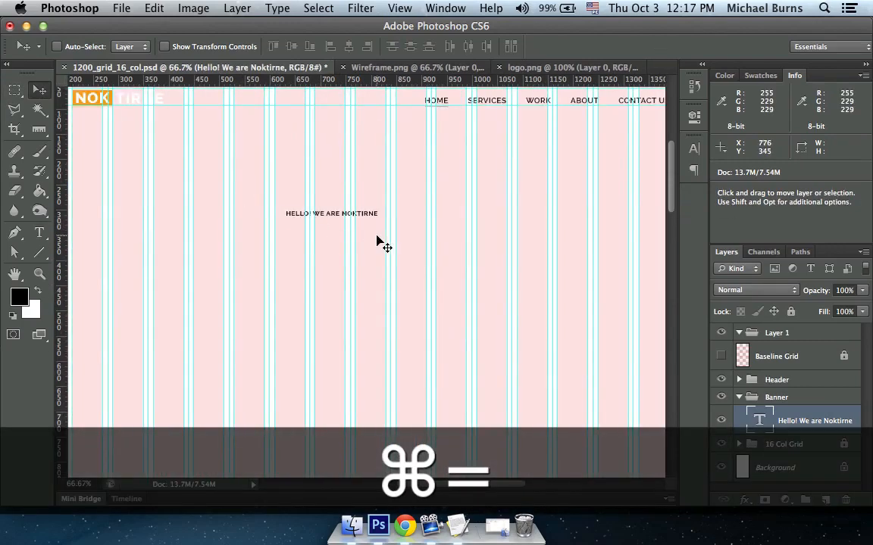
key("t")
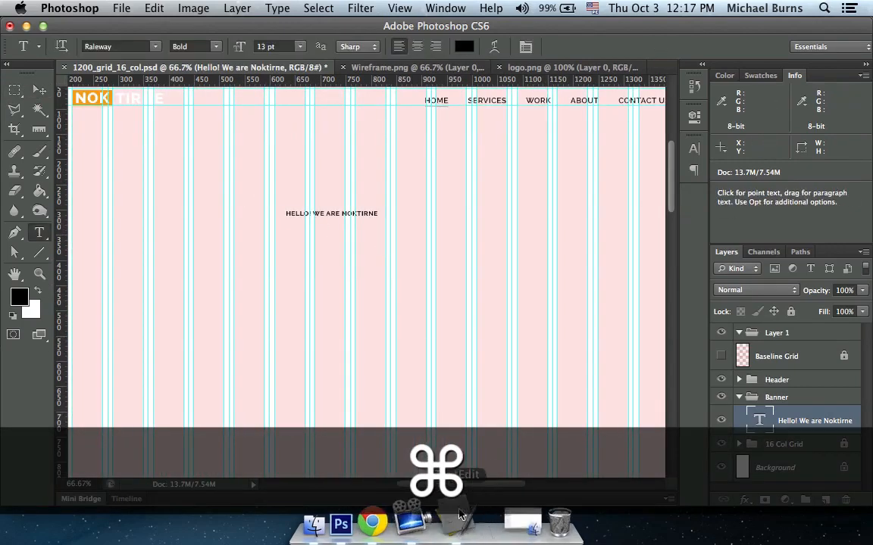
key("super+Tab")
left_click(439, 215)
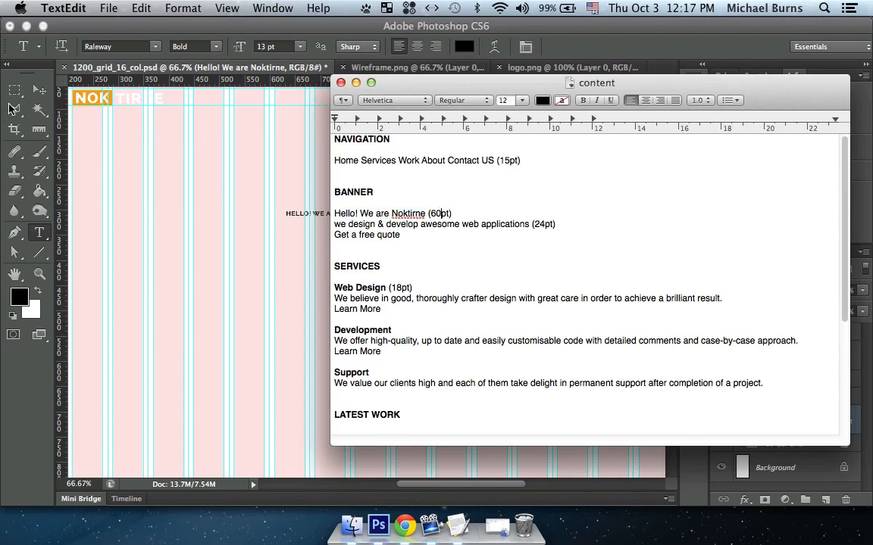
key("super+Tab")
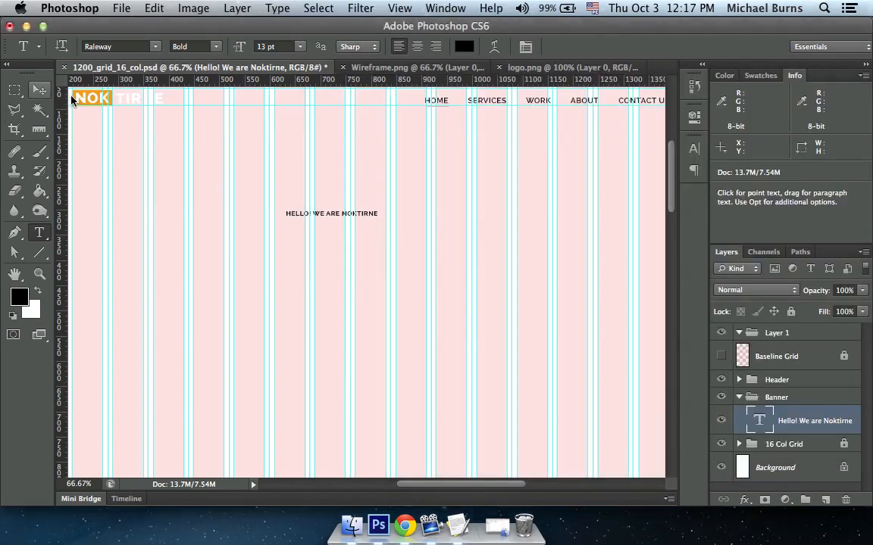
left_click(324, 213)
key("super+a")
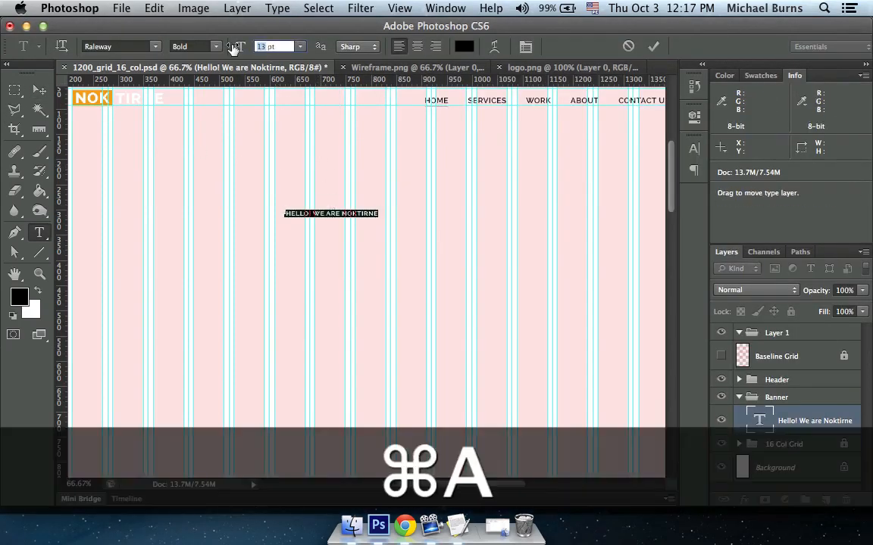
type("60")
key("Return")
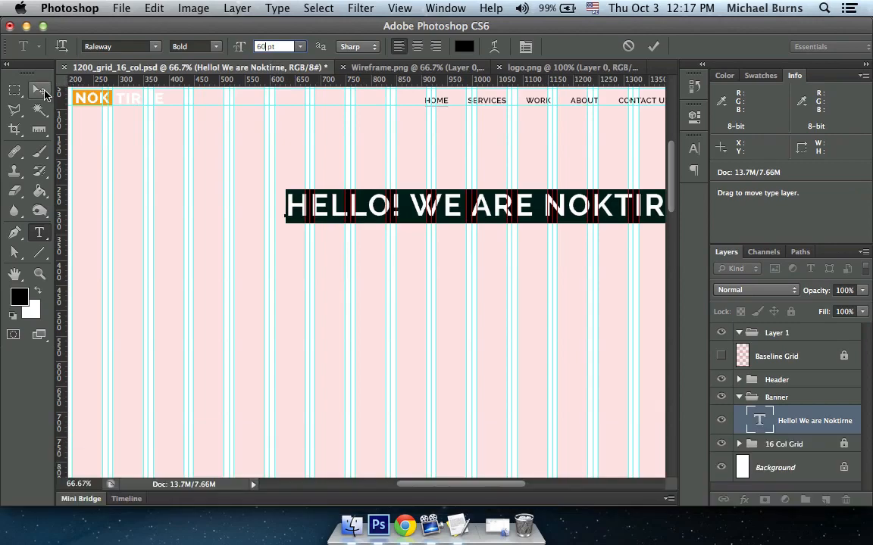
- Move the banner heading below the navigation and align it to the horizontal centre of the canvas
left_click(39, 90)
left_click_drag(454, 218, 315, 236)
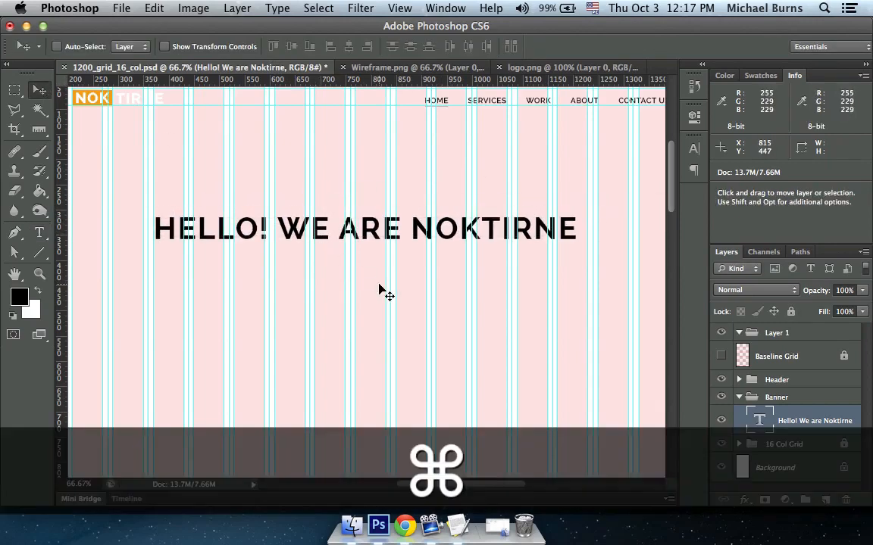
key("super+minus")
left_click_drag(399, 269, 402, 261)
key("super+a")
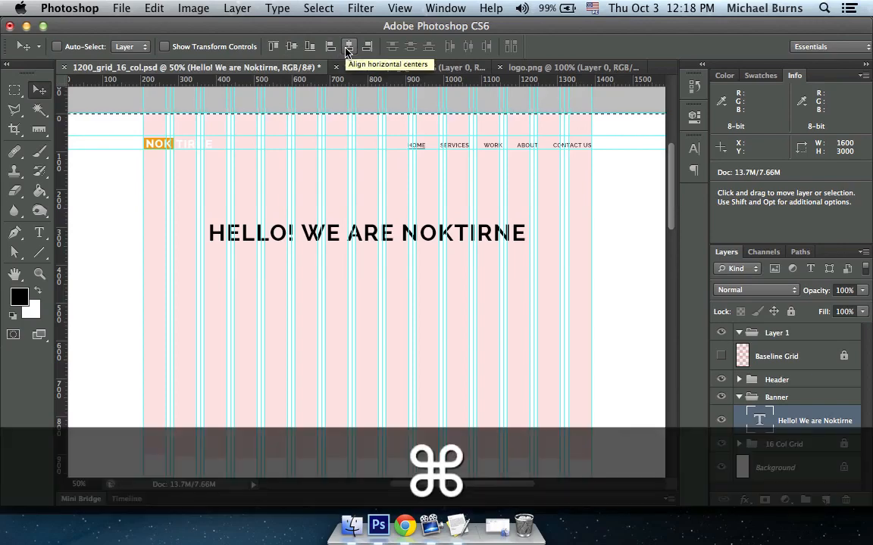
key("super+d")
scroll(440, 234, "down", 2)
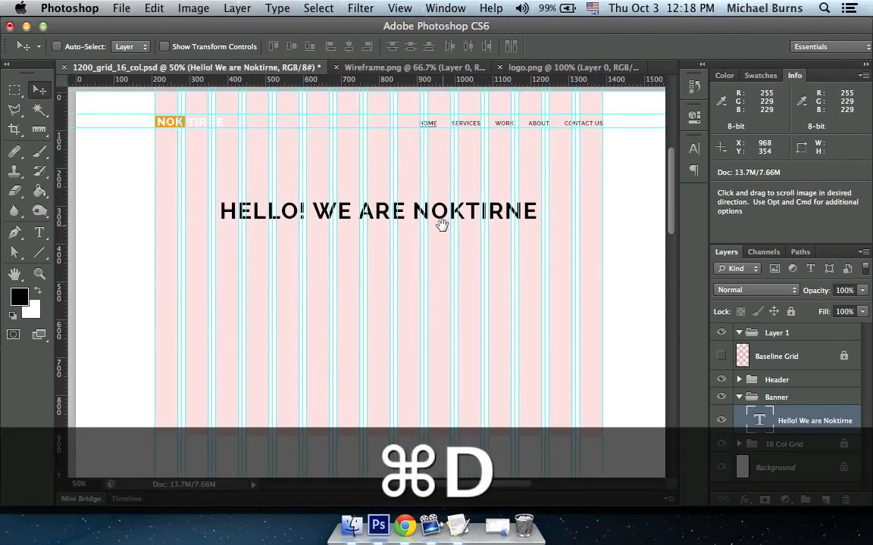
- Copy "we design & develop awesome web applications" from the content document and paste it as new text below the banner heading
left_click(458, 525)
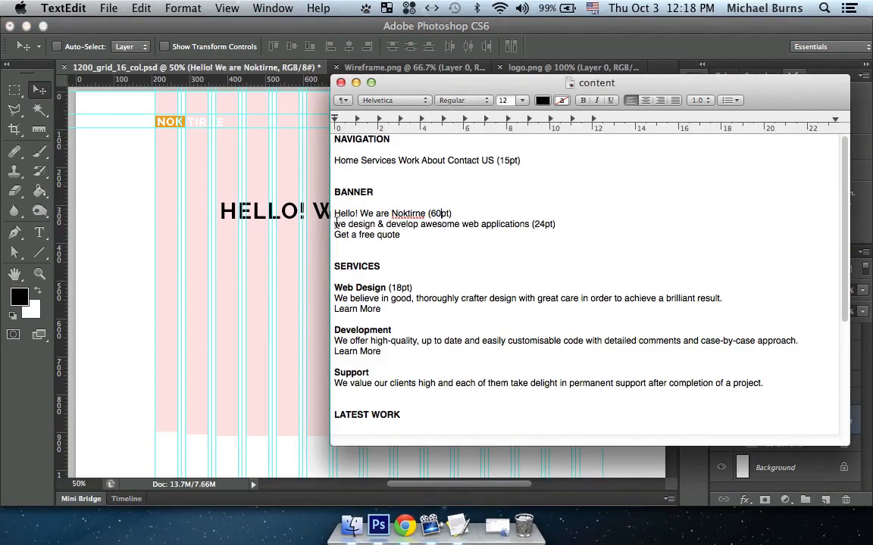
left_click_drag(336, 222, 516, 224)
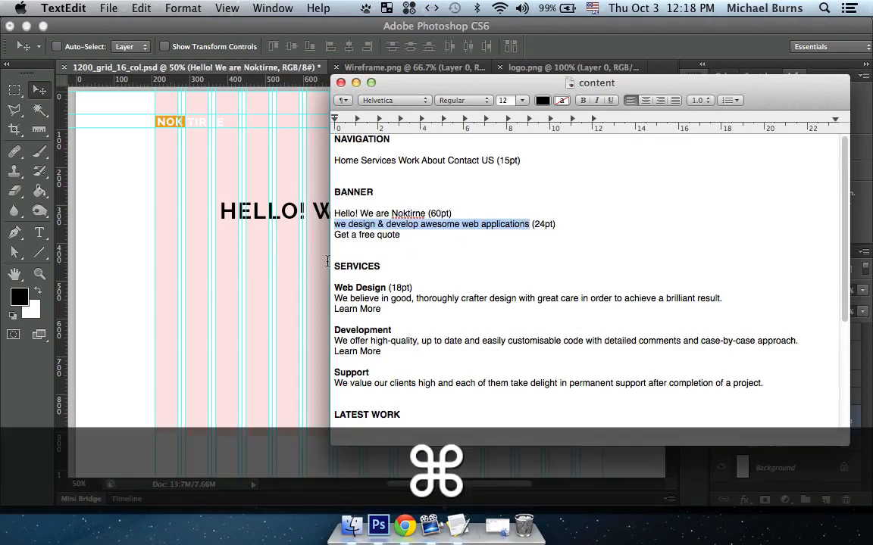
key("super+c")
left_click(250, 287)
key("t")
left_click(257, 255)
key("super+v")
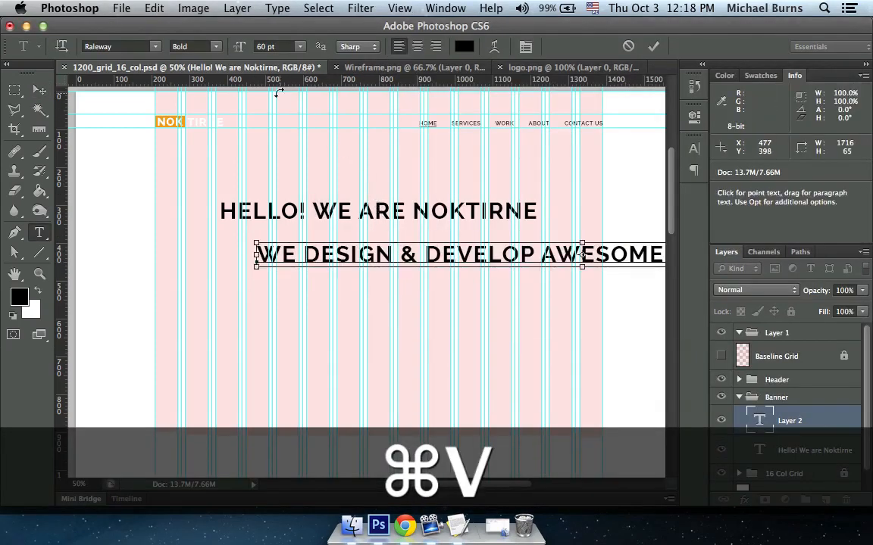
- Turn off All Caps for the whole tagline text
key("super+a")
left_click(688, 152)
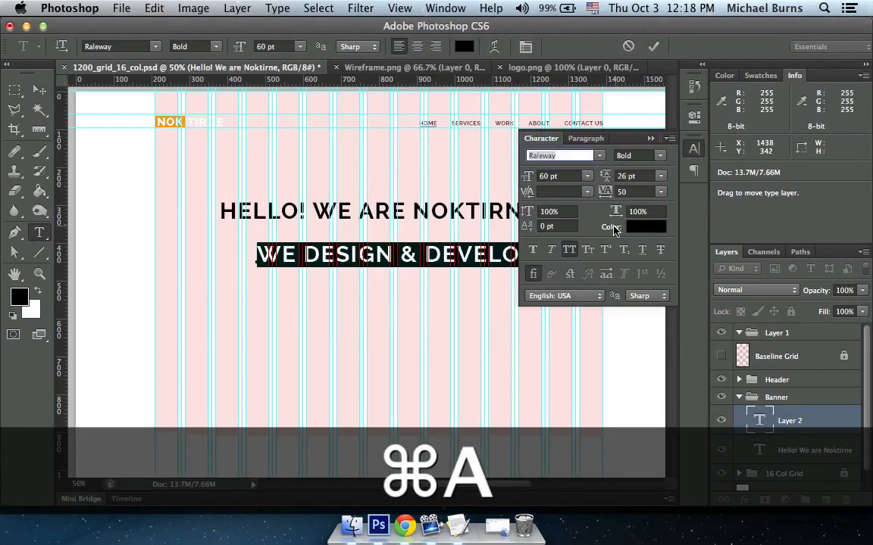
left_click(569, 250)
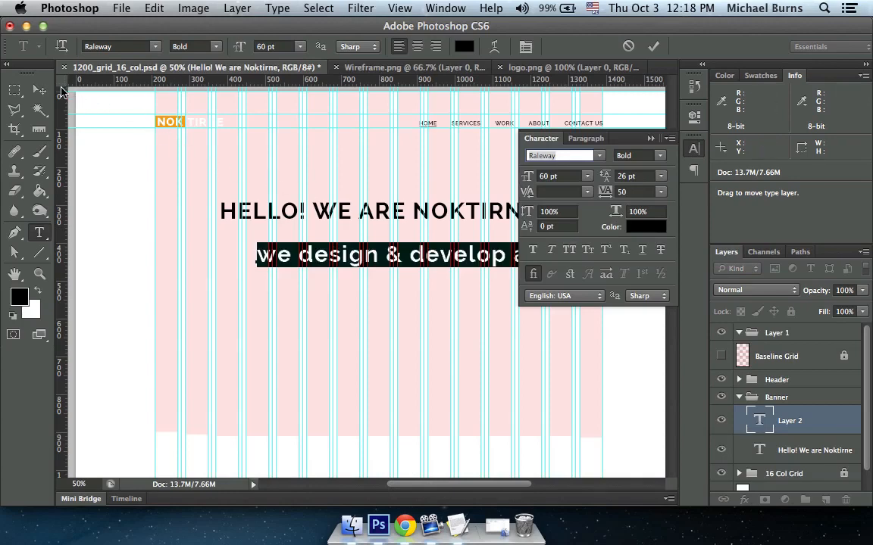
left_click(39, 90)
left_click(649, 138)
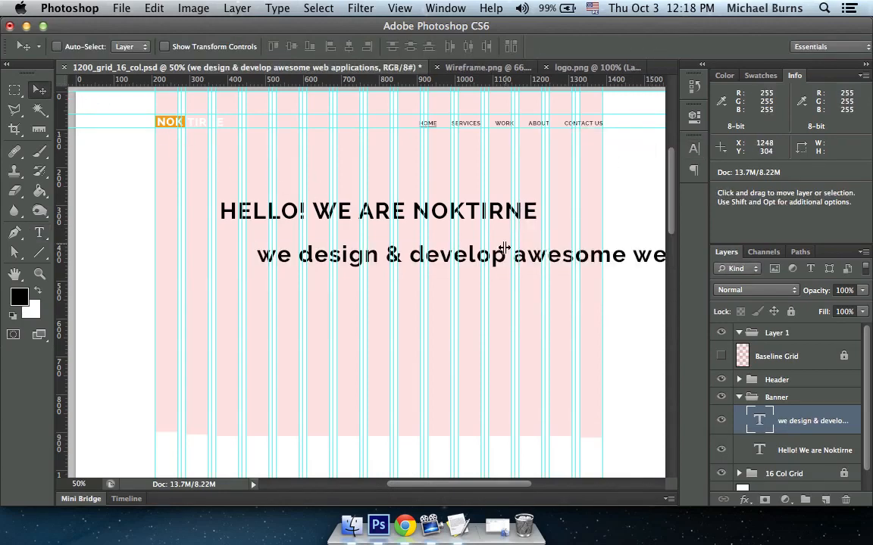
- Set the tagline's font size to 24 pt and move it close beneath the middle of the banner heading
left_click_drag(516, 271, 419, 272)
double_click(415, 258)
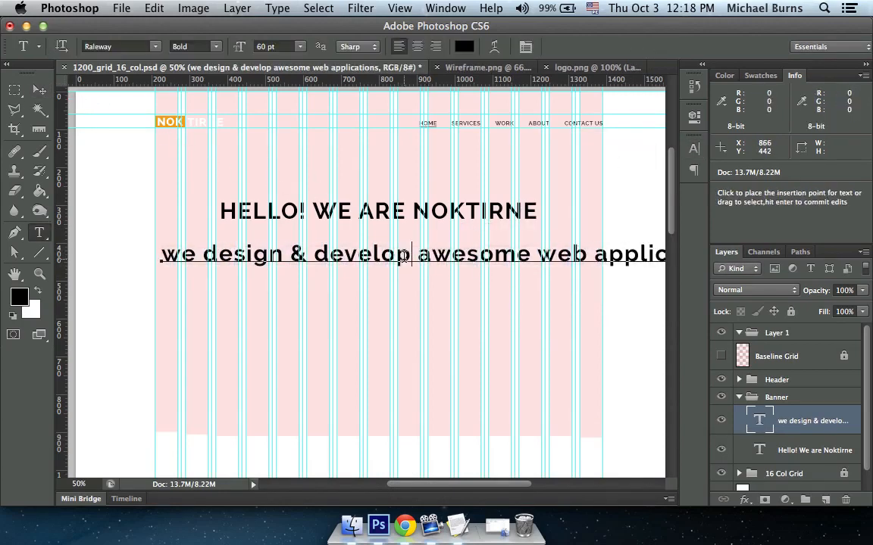
key("super+a")
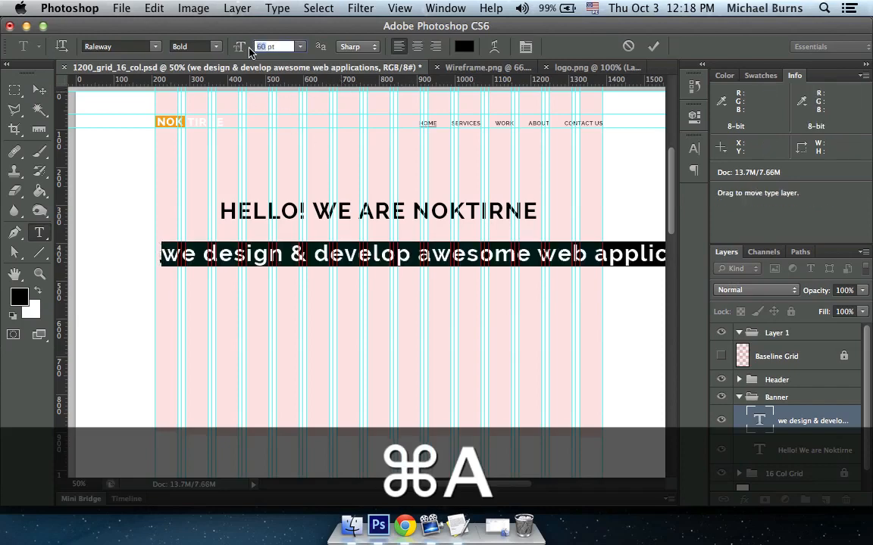
type("24")
left_click(38, 89)
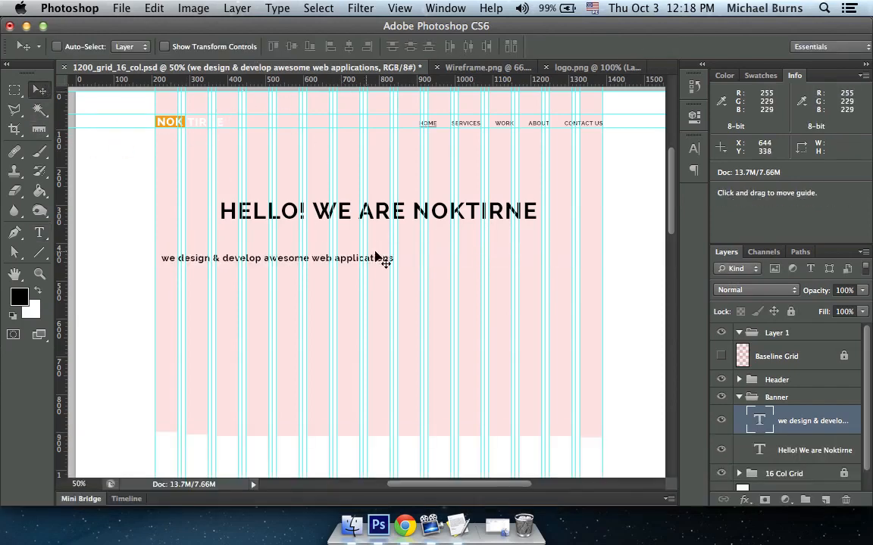
left_click_drag(348, 263, 438, 245)
- Try the SemiBold style on the tagline, and settle on Raleway Regular
double_click(438, 244)
key("super+a")
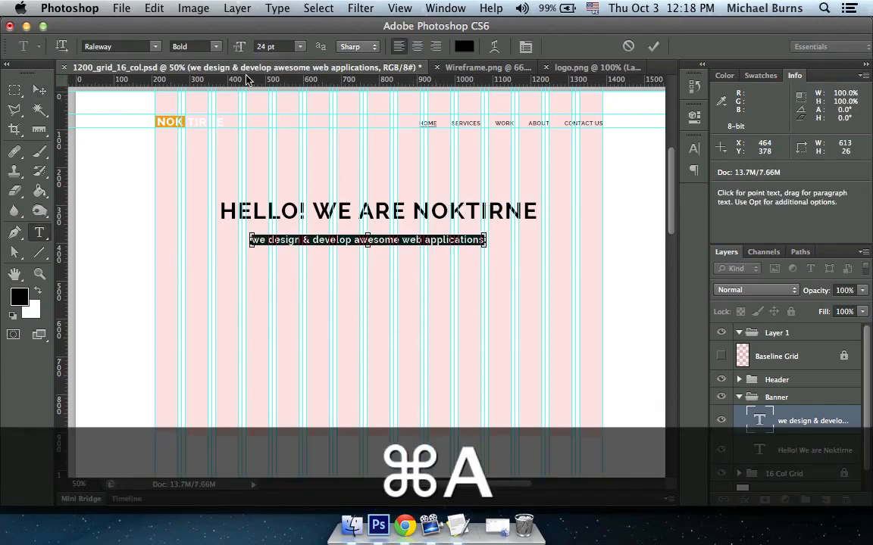
left_click(275, 47)
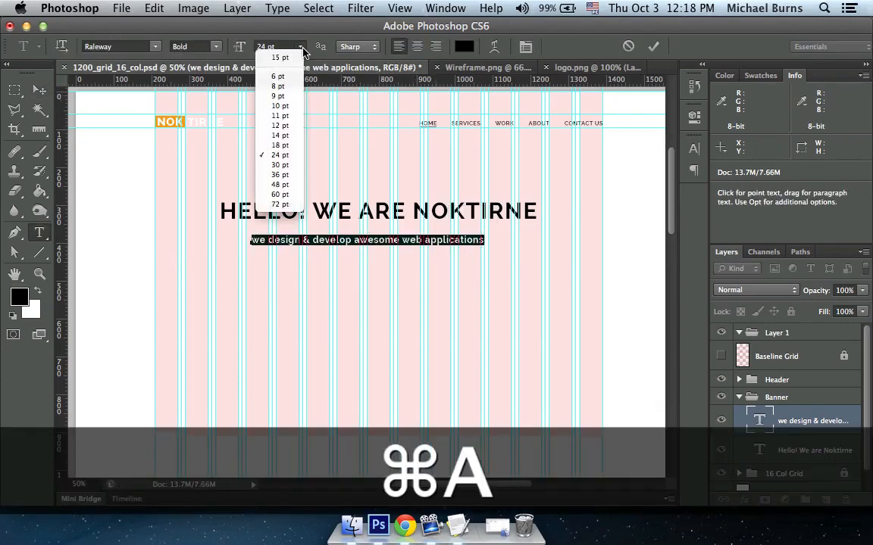
left_click(216, 47)
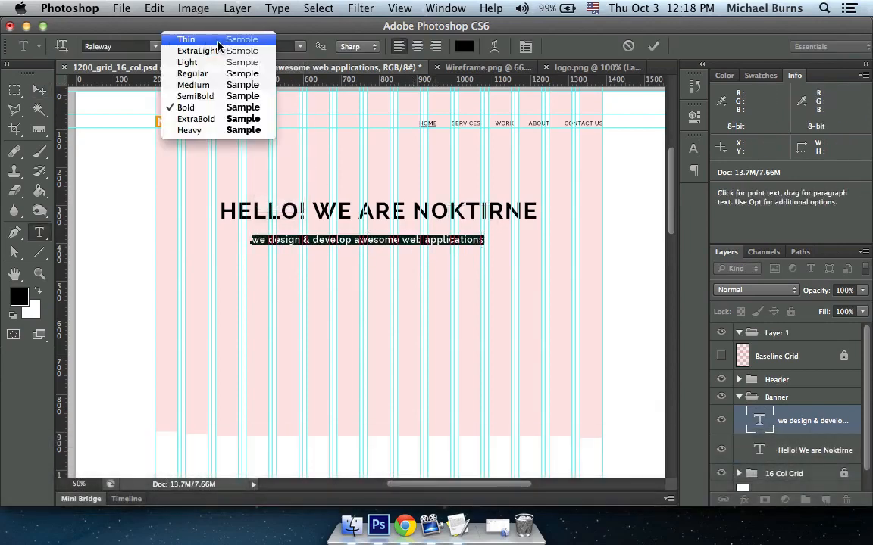
left_click(216, 96)
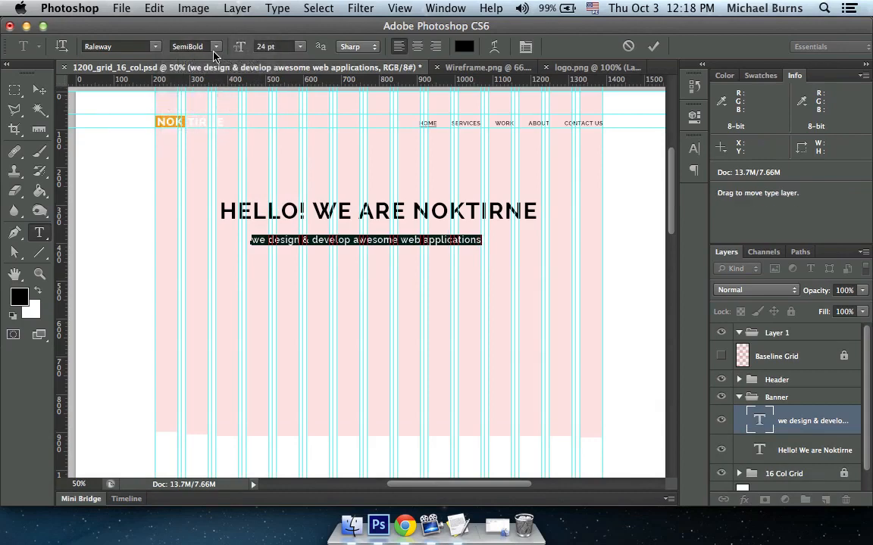
left_click(214, 50)
left_click(207, 77)
left_click(39, 89)
key("super+equal")
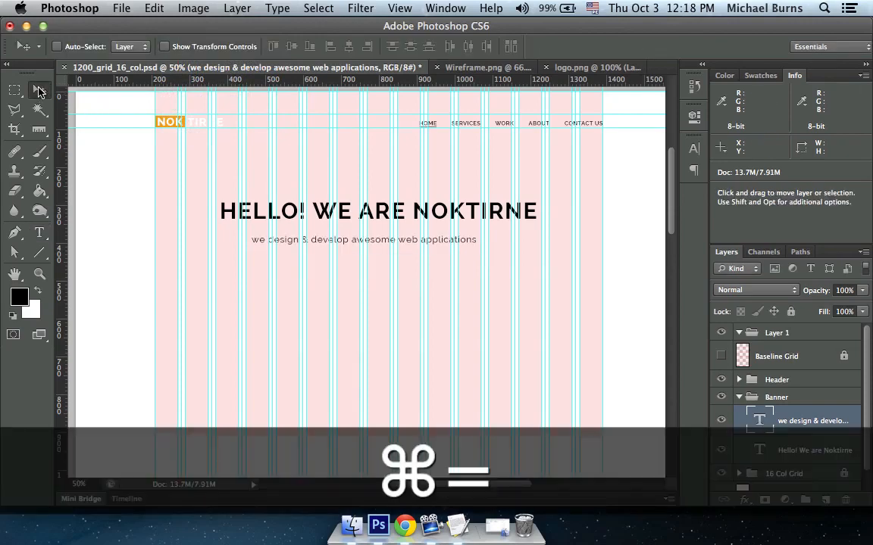
- Centre the tagline horizontally on the canvas beneath the banner heading
left_click_drag(367, 238, 378, 240)
key("super+a")
left_click(348, 46)
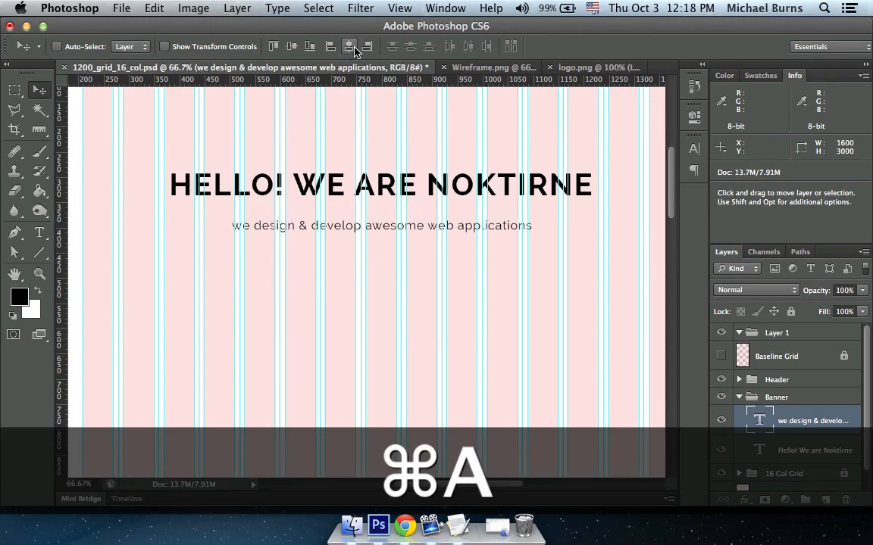
key("super+d")
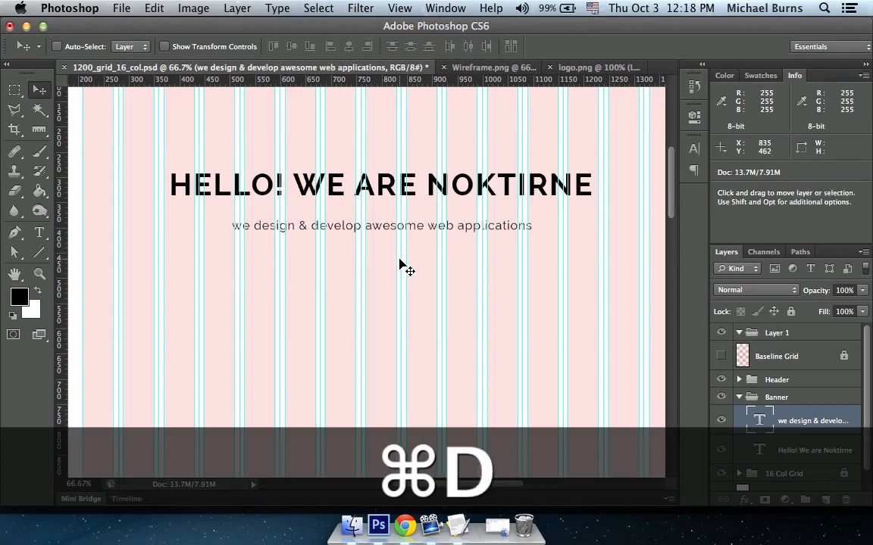
key("super+minus")
- Copy "Get a free quote" from the content document and paste it as new text below the tagline
left_click(497, 525)
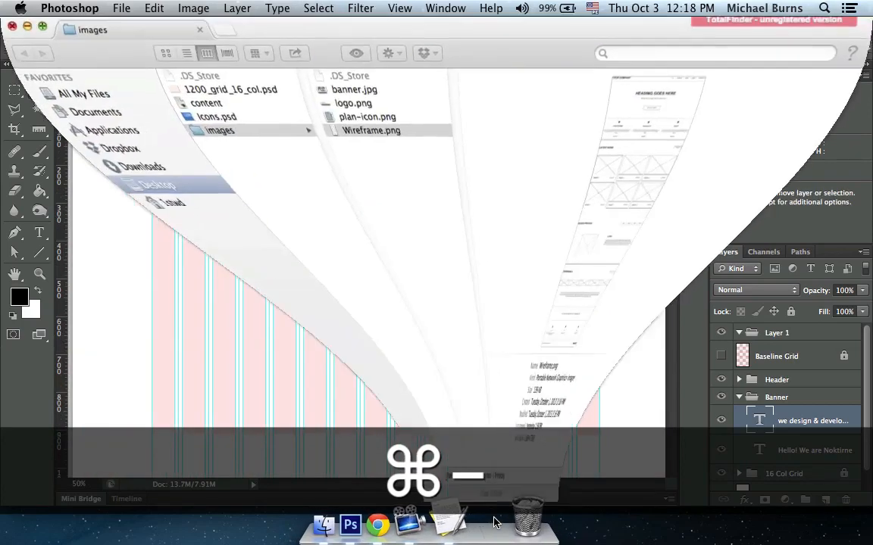
left_click(26, 31)
left_click(454, 524)
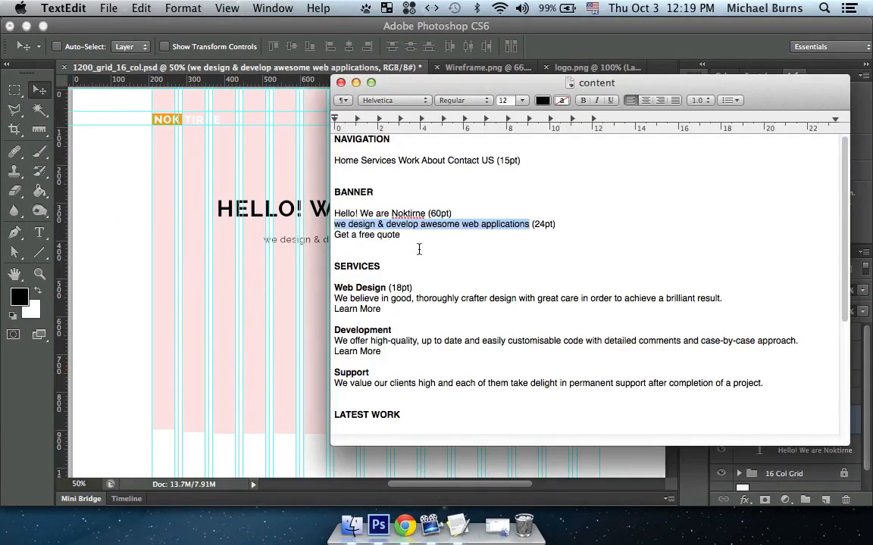
left_click_drag(400, 235, 334, 234)
key("super+c")
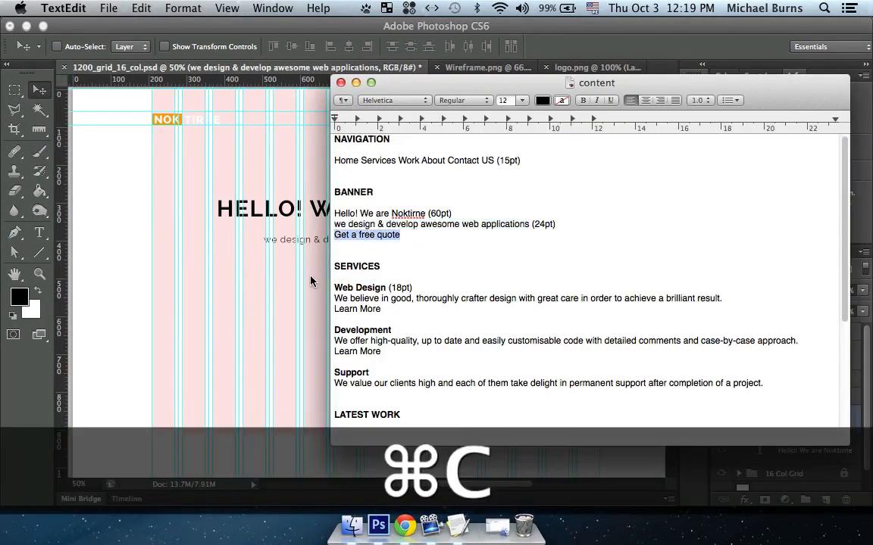
left_click(311, 281)
key("t")
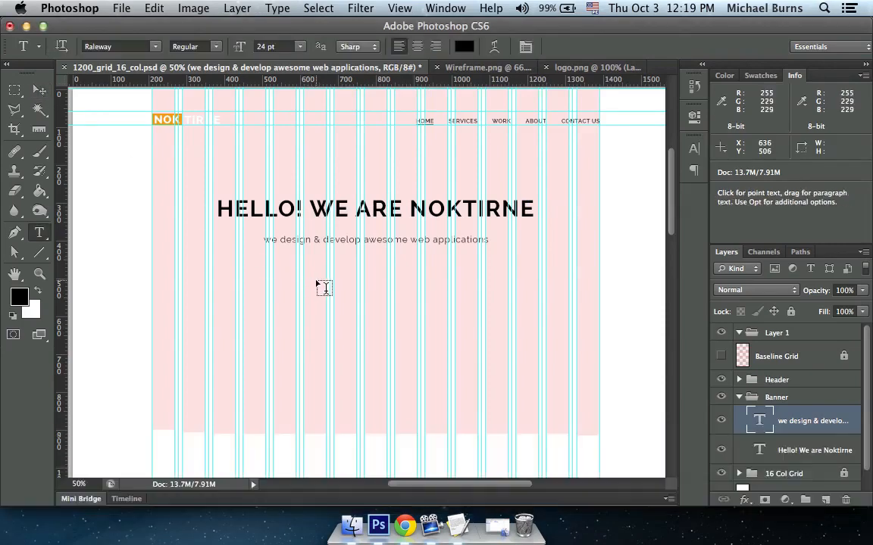
left_click(315, 278)
key("super+v")
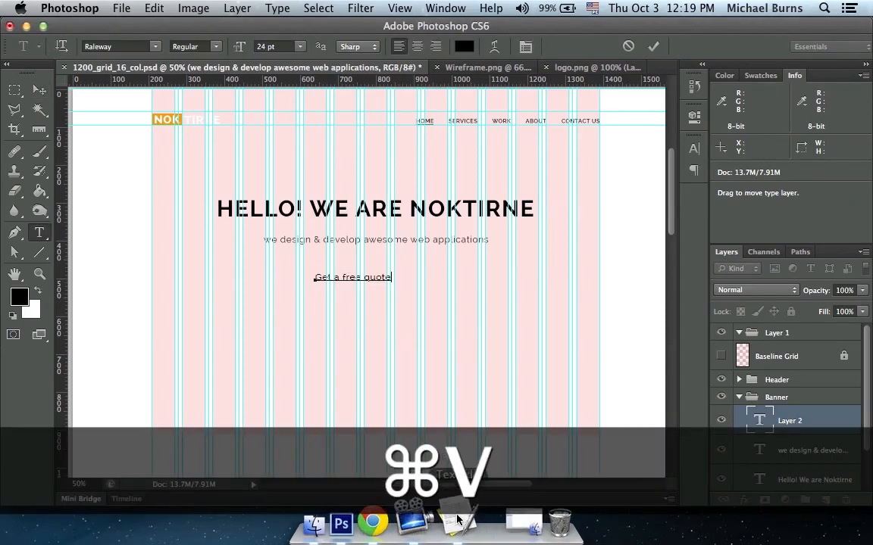
- Check the content document's banner entry again, and set the "Get a free quote" text to 16 pt
key("super+Tab")
left_click(436, 240)
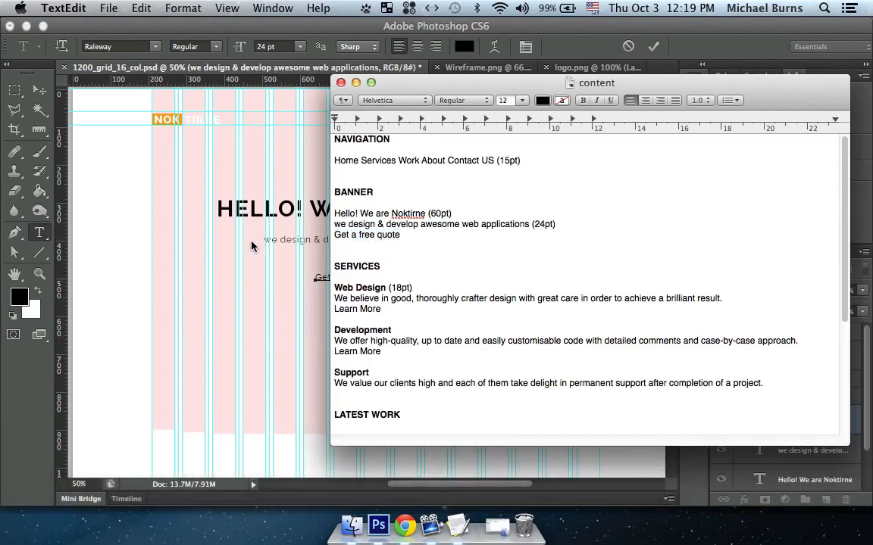
key("super+Tab")
key("super+Return")
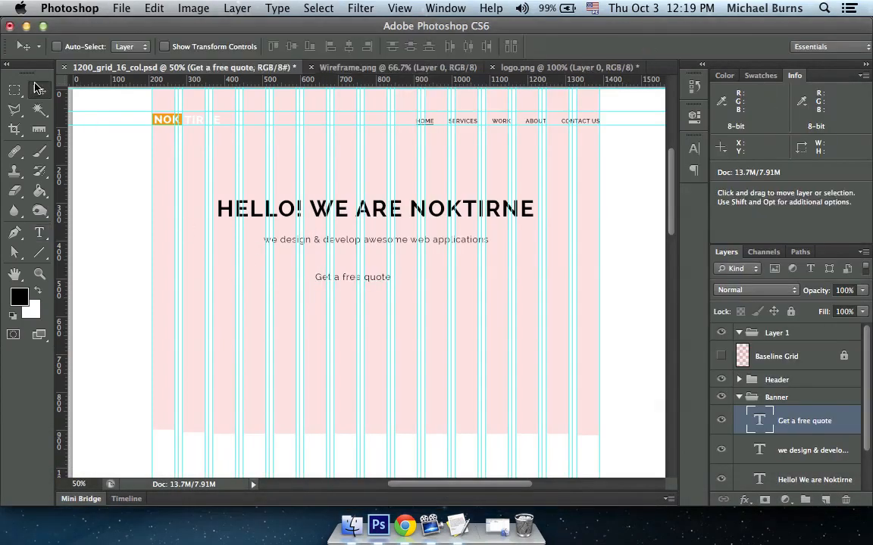
left_click(365, 278)
key("super+a")
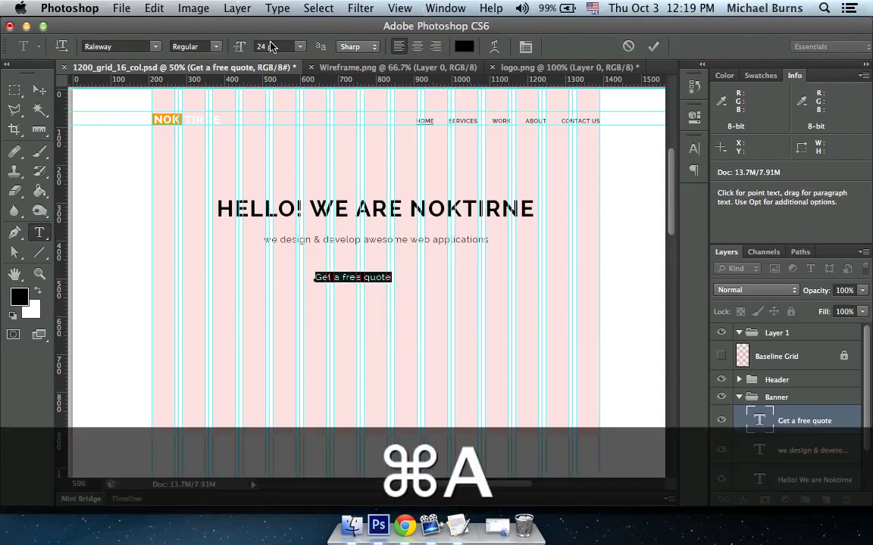
type("16")
key("Return")
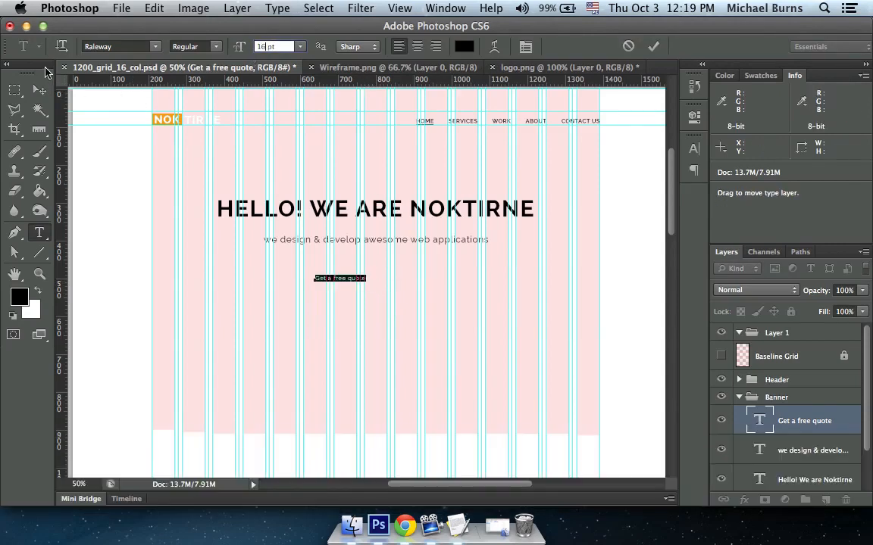
left_click(39, 88)
- Apply All Caps to the whole "Get a free quote" text
key("super+equal")
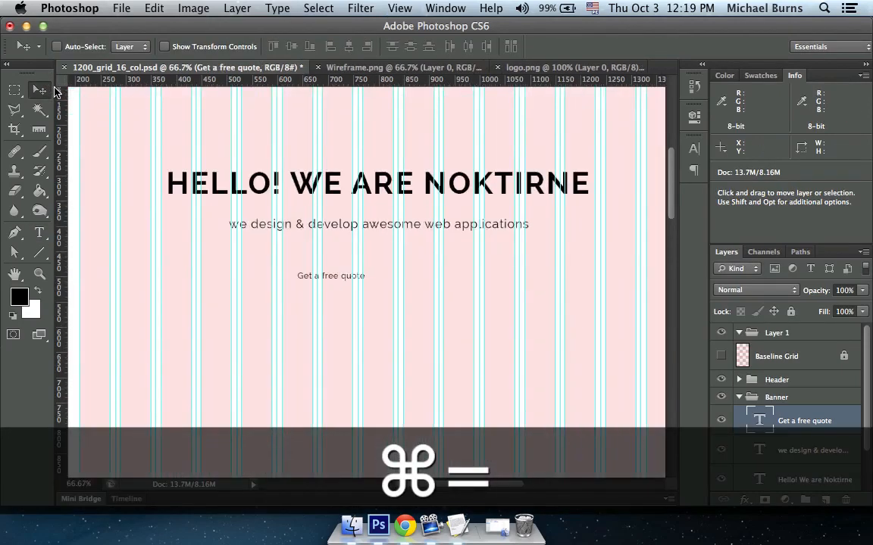
key("super+equal")
key("t")
left_click(303, 270)
key("super+a")
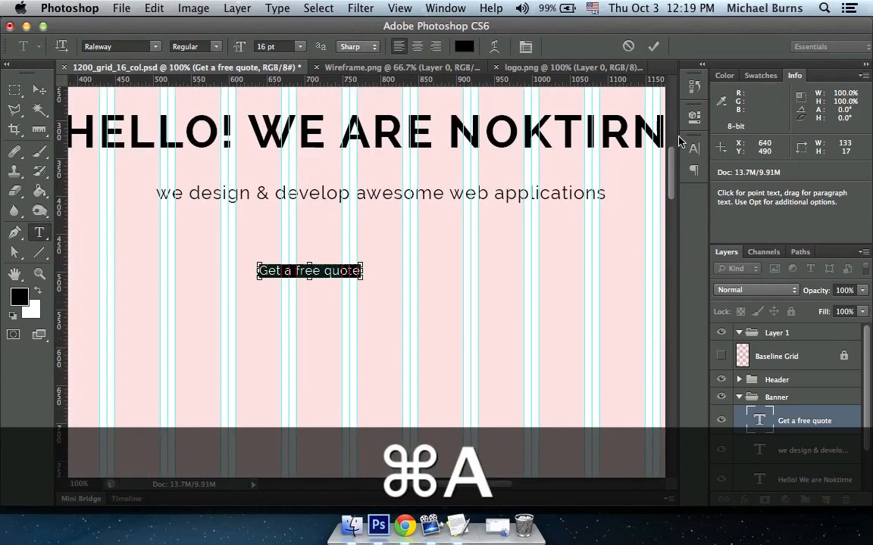
left_click(693, 147)
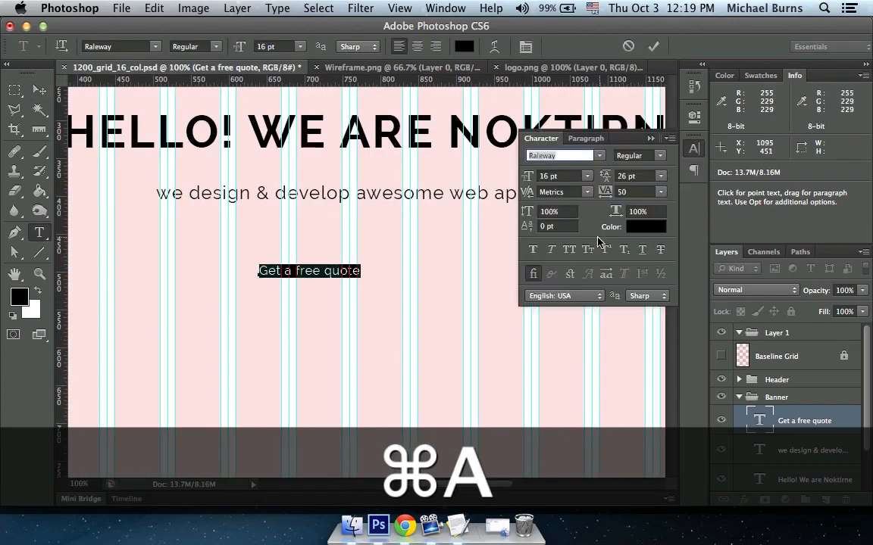
left_click(569, 250)
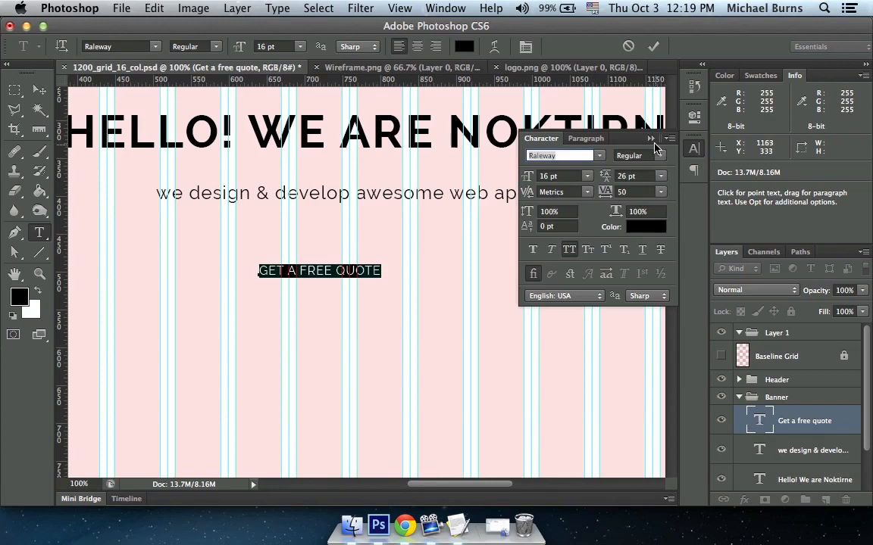
left_click(652, 139)
- Change the "Get a free quote" text to Raleway Bold
left_click(194, 46)
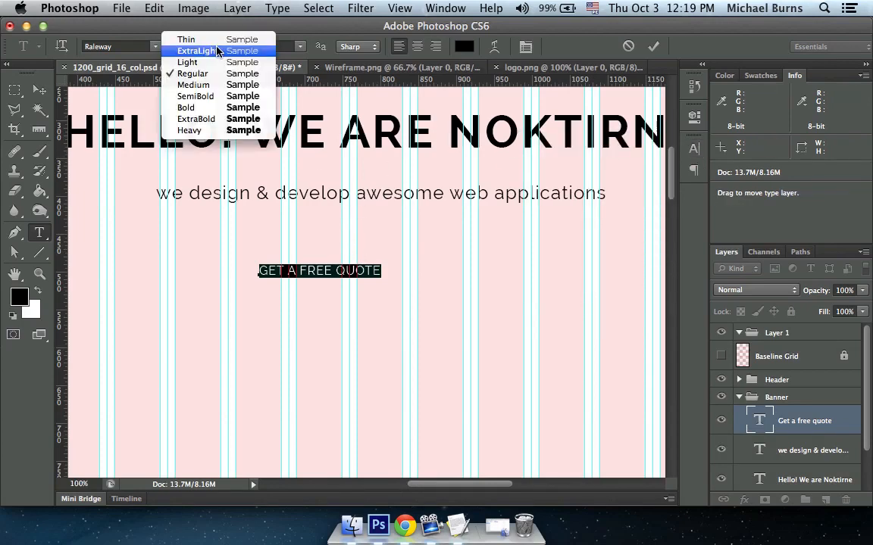
left_click(213, 110)
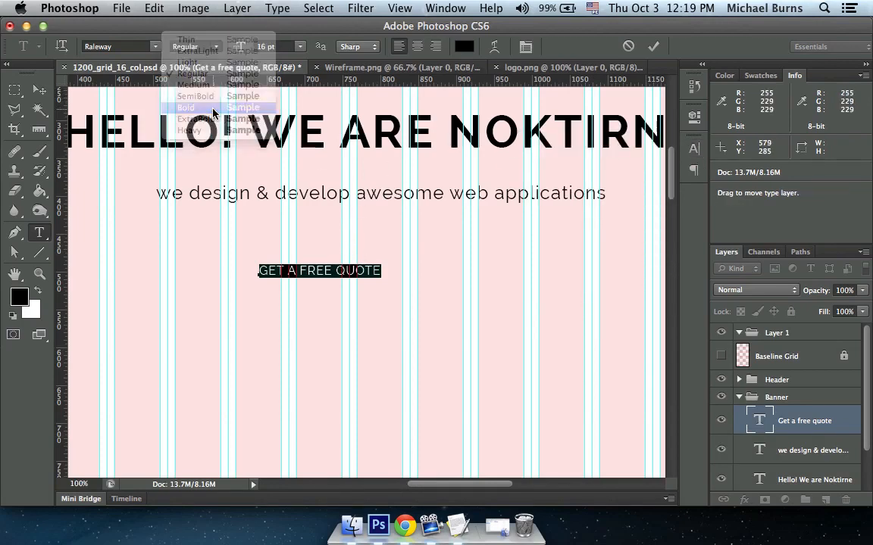
left_click(39, 89)
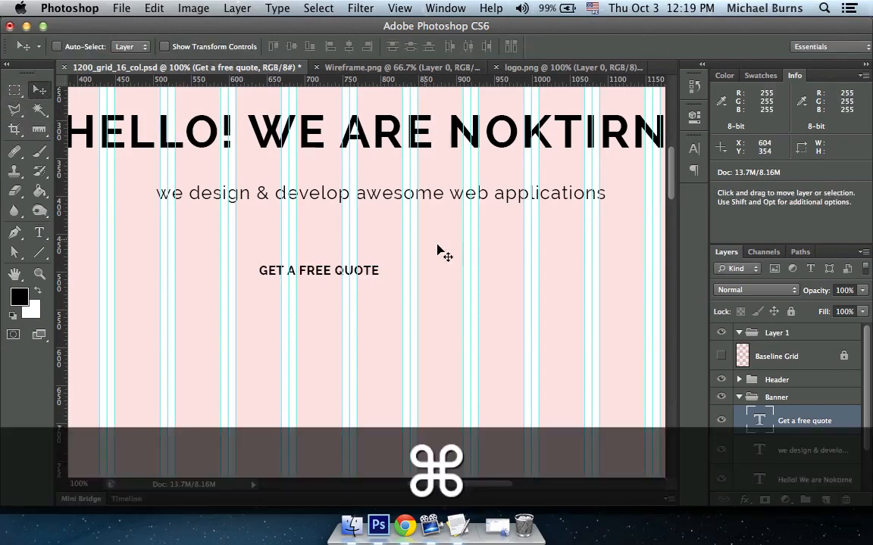
- Hide the guides and centre the "Get a free quote" text horizontally on the canvas
key("super+minus")
key("super+h")
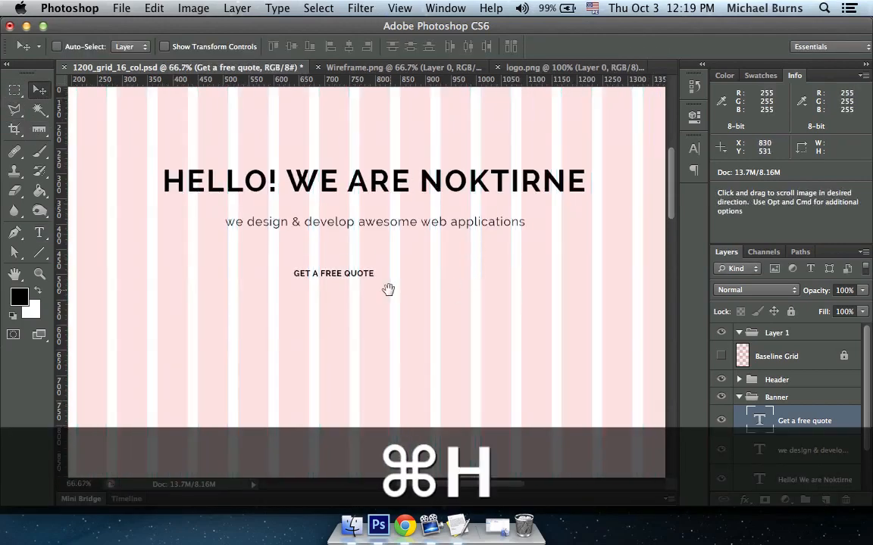
left_click_drag(387, 289, 434, 269)
key("super+a")
left_click(348, 46)
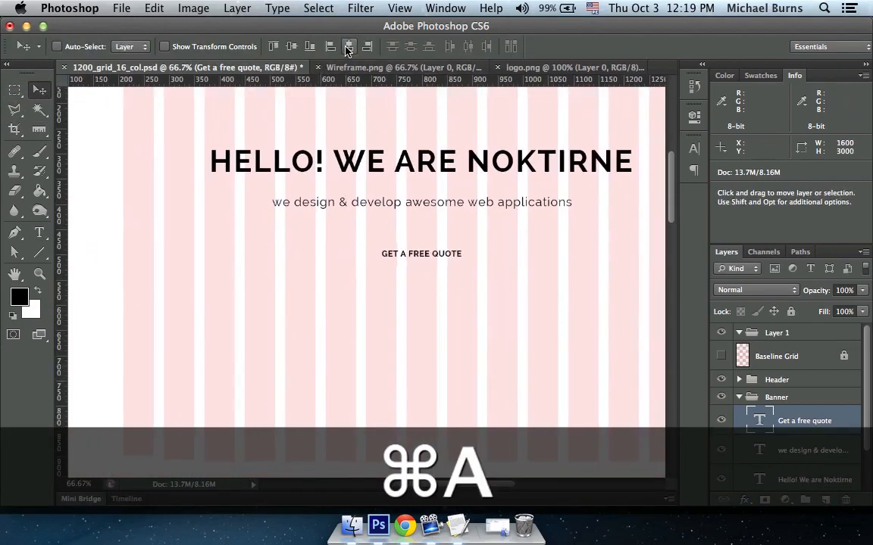
key("super+d")
- Review the banner layout and compare it with the heading, slogan and quote button in Wireframe.png
scroll(455, 242, "up", 4)
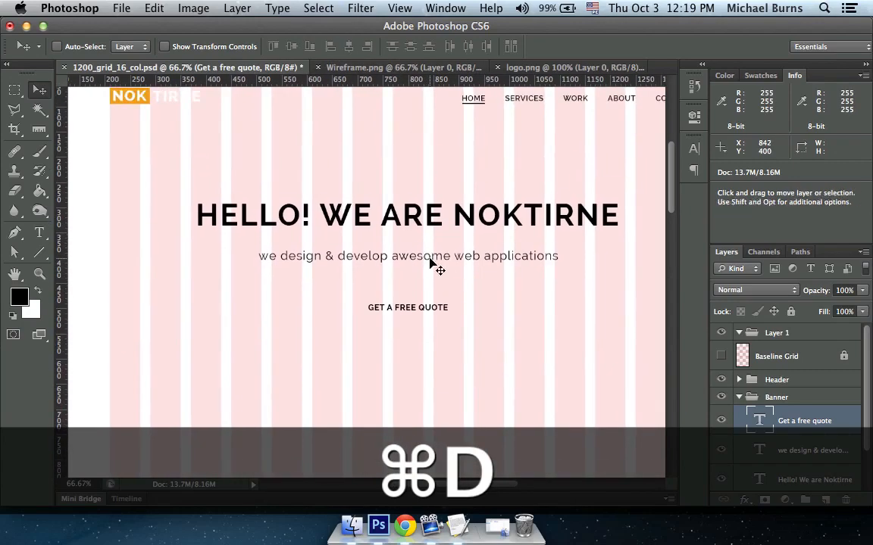
scroll(430, 261, "up", 2)
left_click_drag(297, 198, 310, 179)
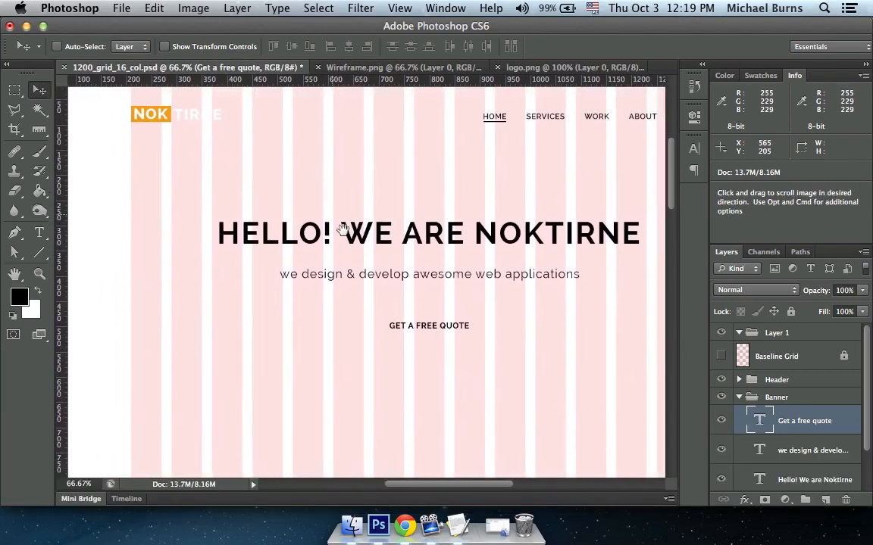
scroll(456, 306, "down", 2)
scroll(456, 306, "right", 2)
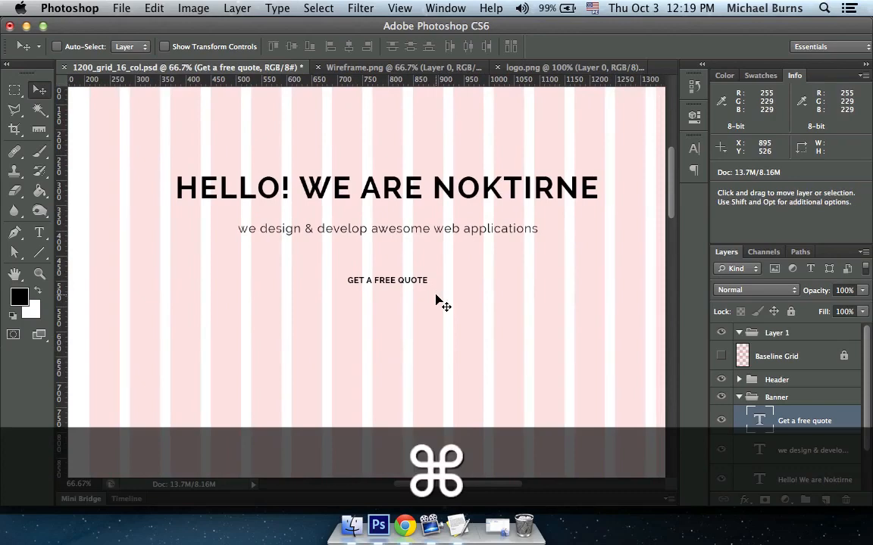
key("super+t")
key("Escape")
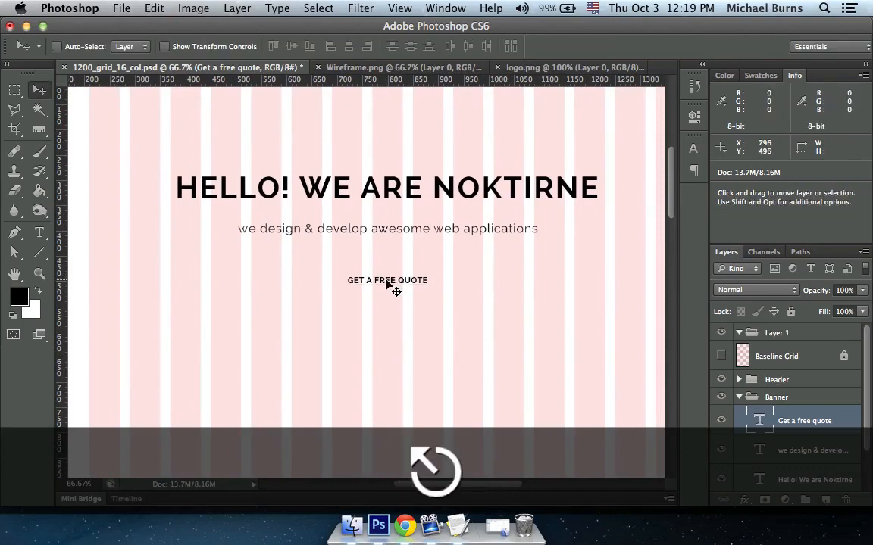
left_click(397, 67)
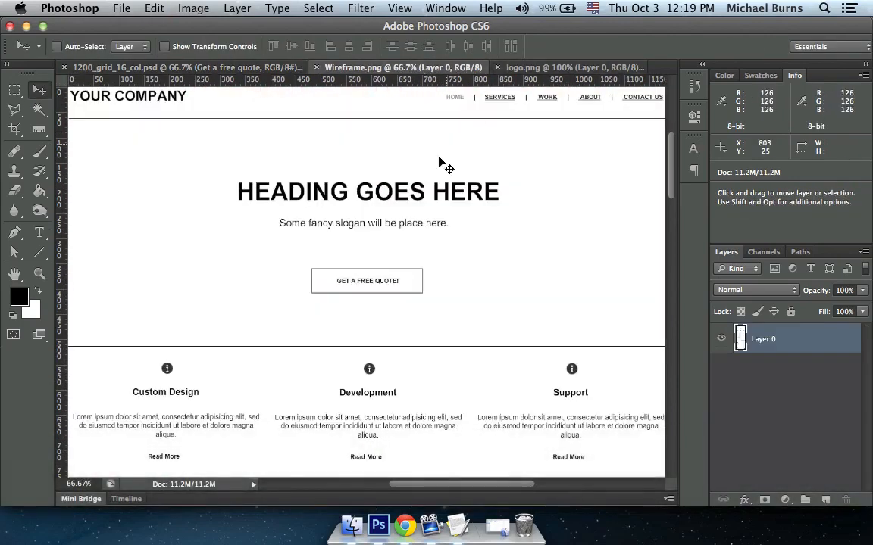
left_click(171, 68)
- Measure the "Get a free quote" text's width with Free Transform and add 60 to it in the Dashboard calculator
key("super")
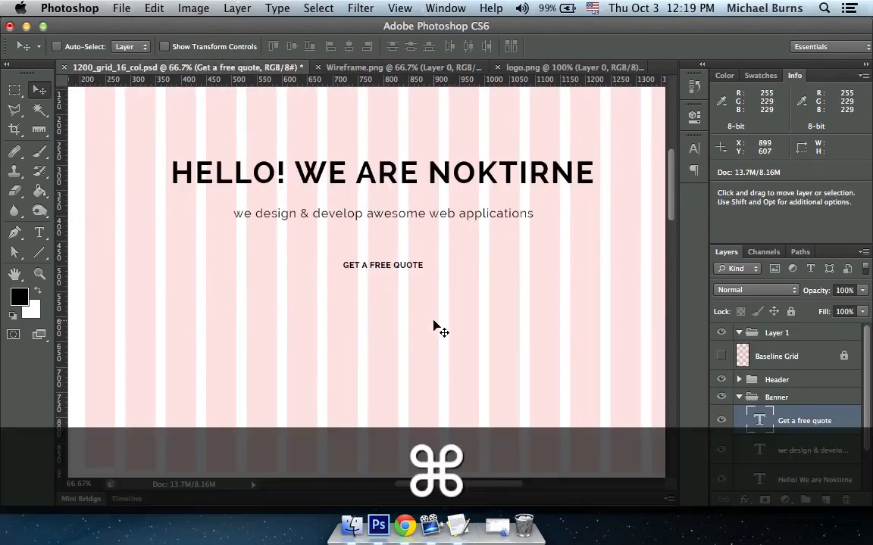
key("super+equal")
key("super+minus")
key("super+equal")
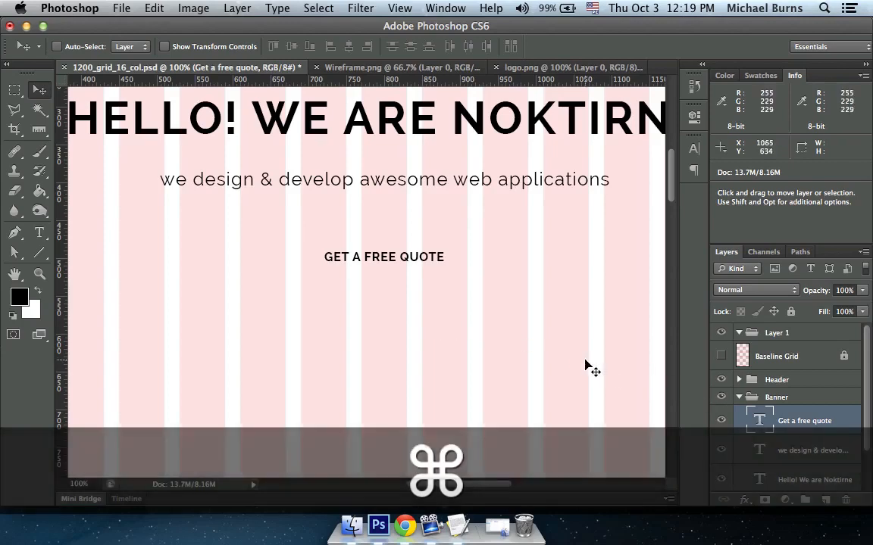
key("super+t")
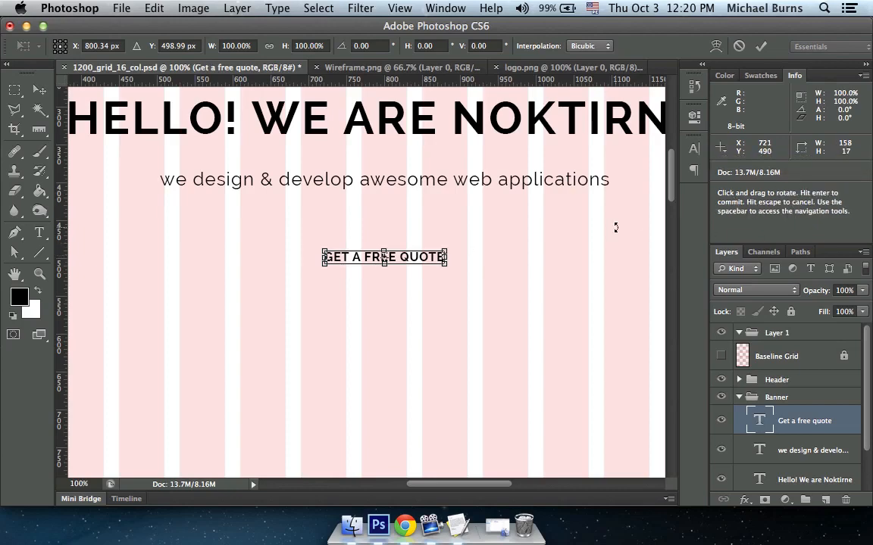
key("F12")
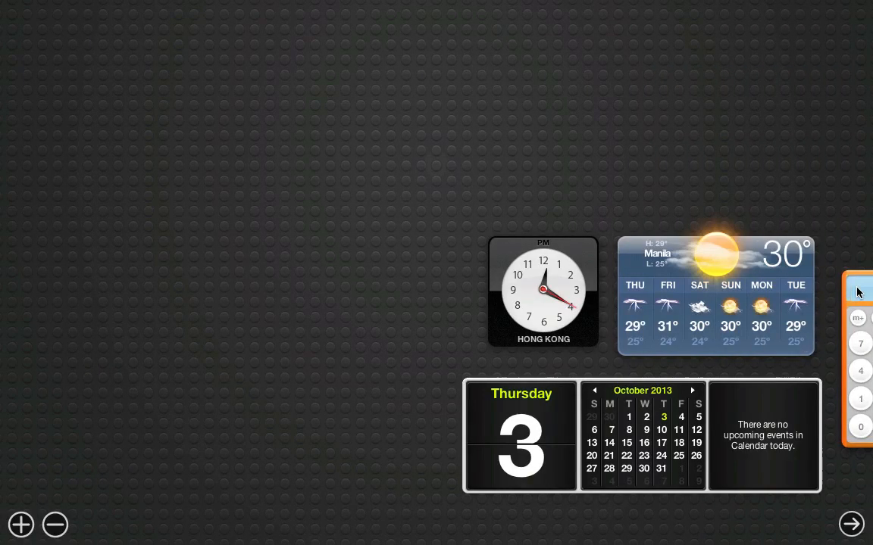
left_click_drag(857, 294, 303, 146)
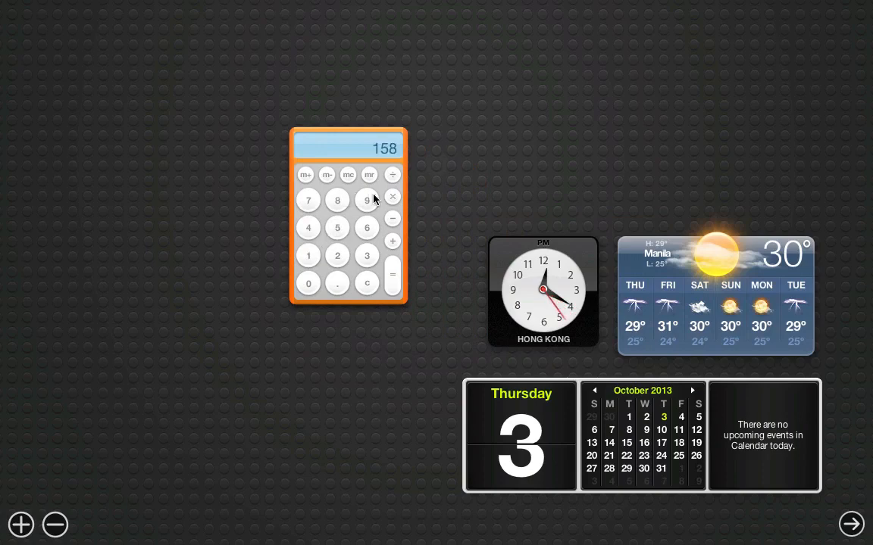
left_click(393, 242)
left_click(366, 227)
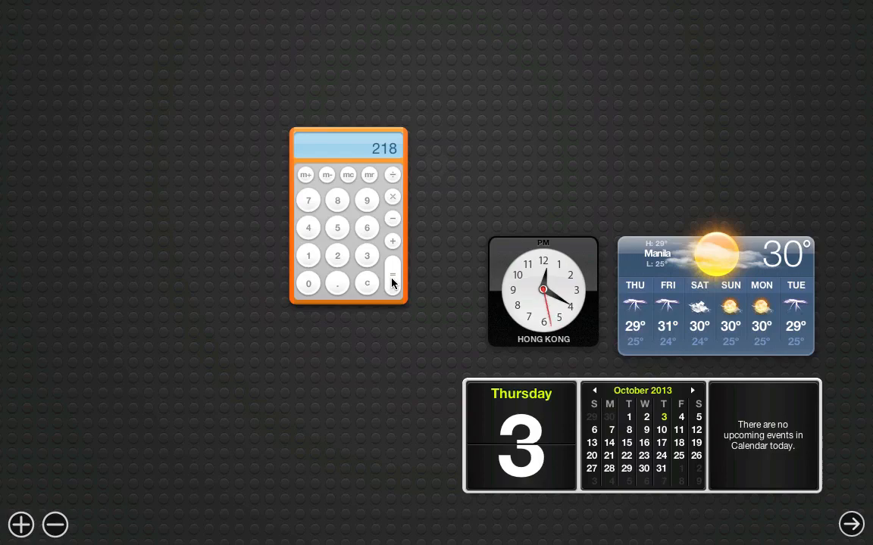
key("ctrl+Right")
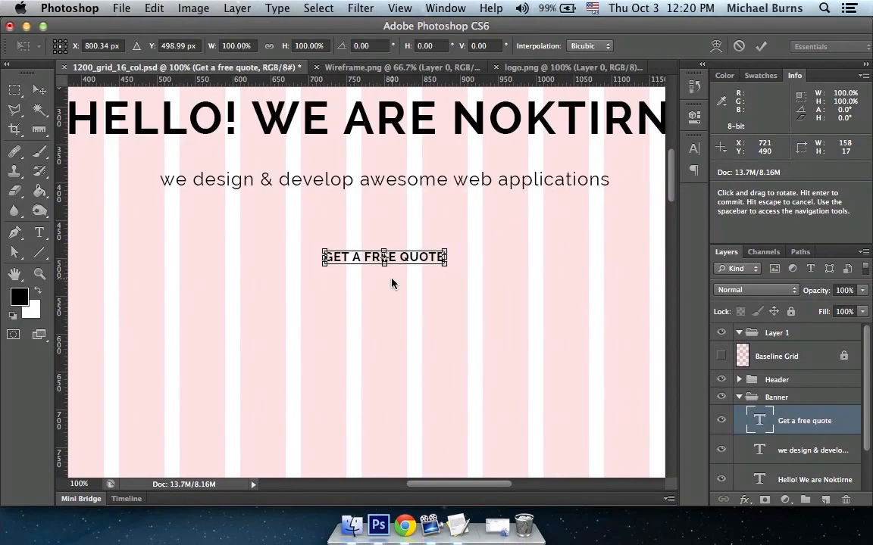
key("Escape")
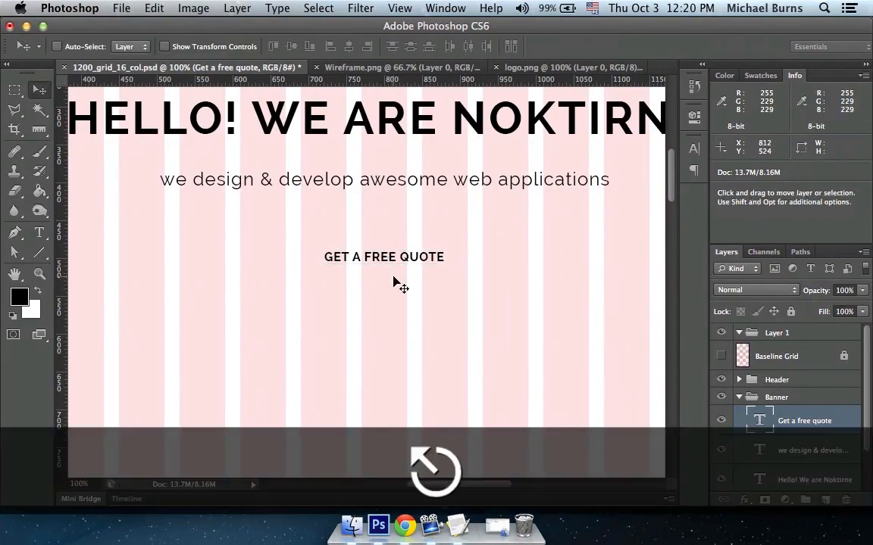
- Choose the Rounded Rectangle tool with a 2 px radius and add a new layer directly below the "Get a free quote" text layer
left_click(42, 255)
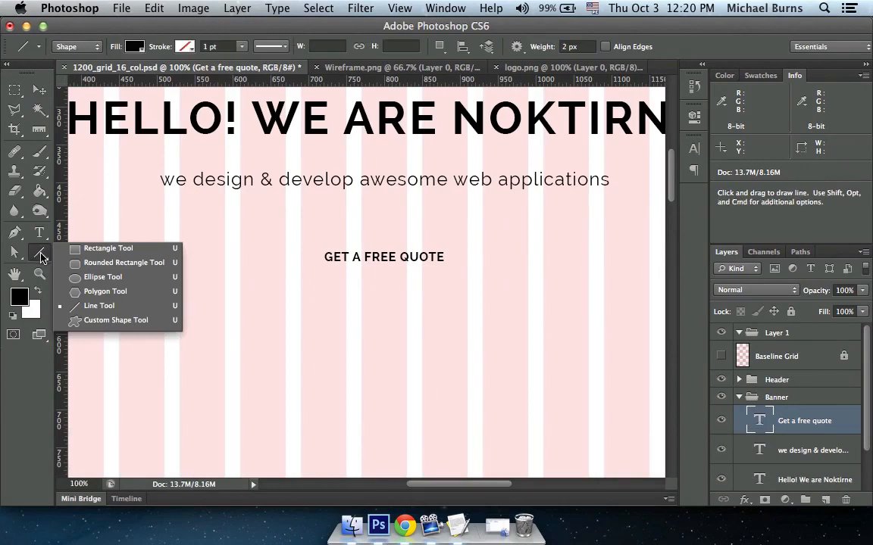
left_click(95, 265)
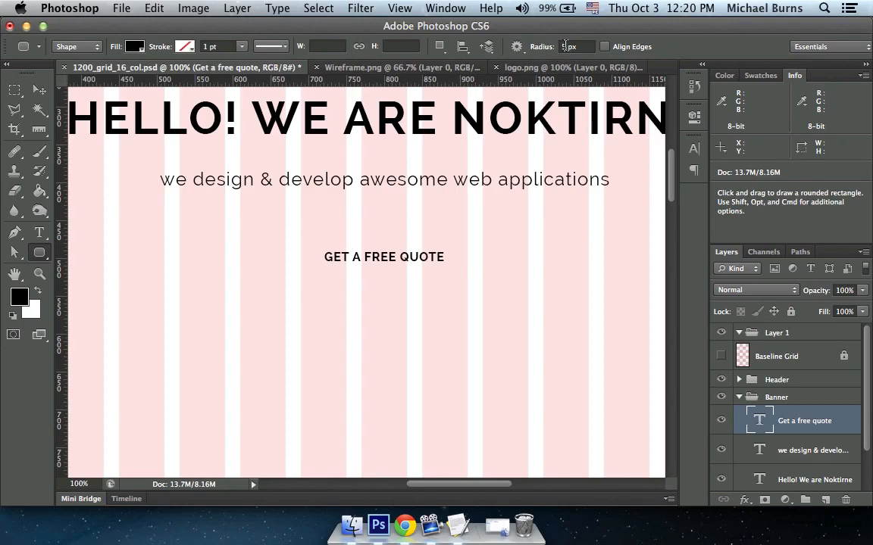
left_click(565, 47)
type("2")
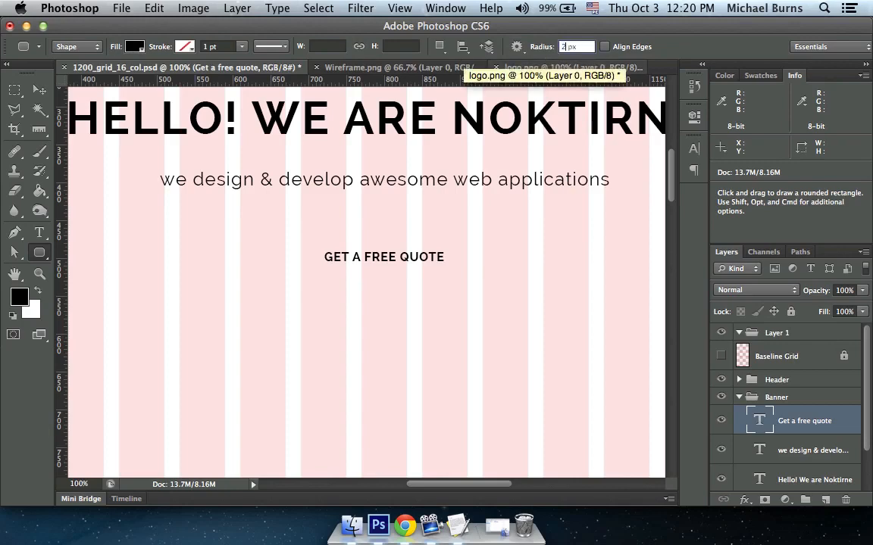
key("Return")
scroll(782, 422, "down", 1)
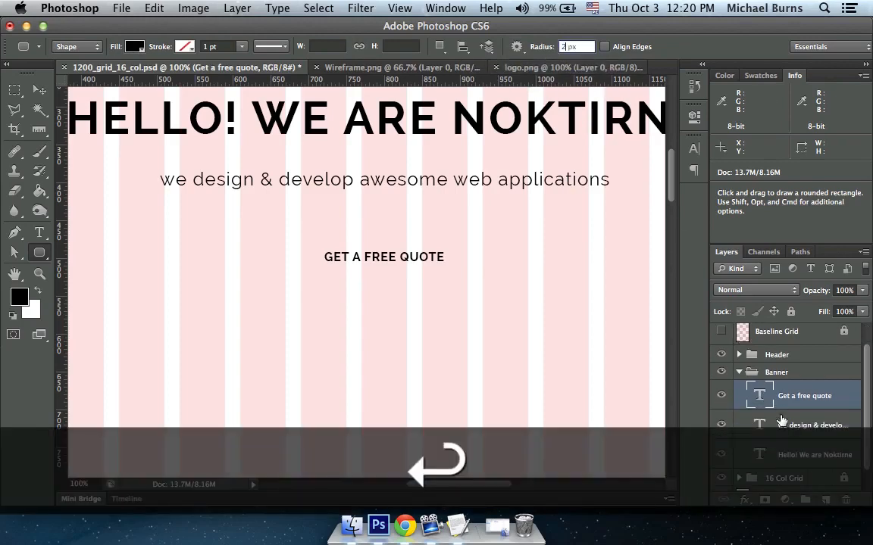
left_click(782, 425)
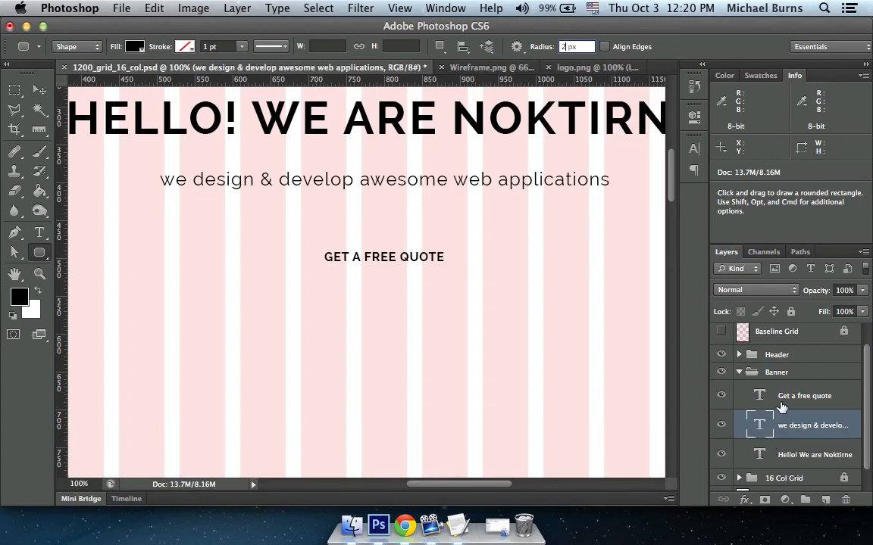
left_click(826, 499)
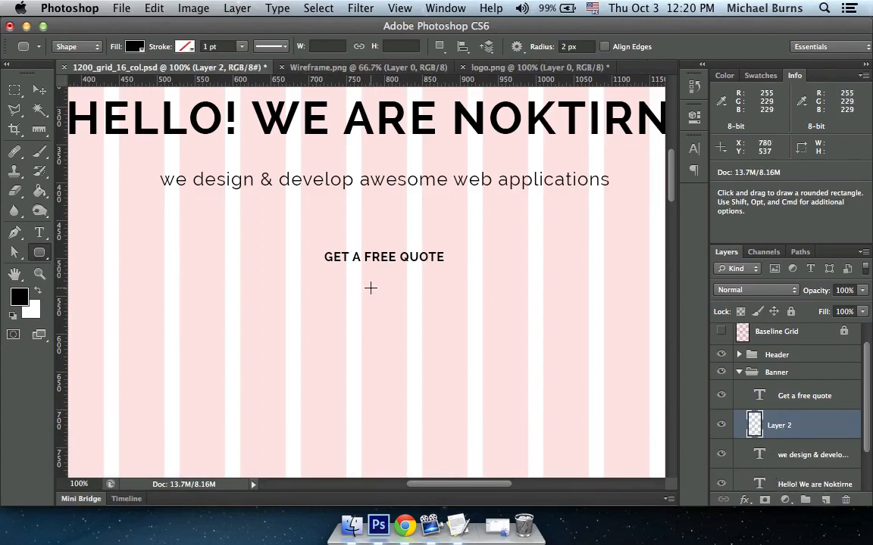
- Create a 218 px wide, 54 px high rounded rectangle with a 2 px radius for the quote button
left_click(336, 292)
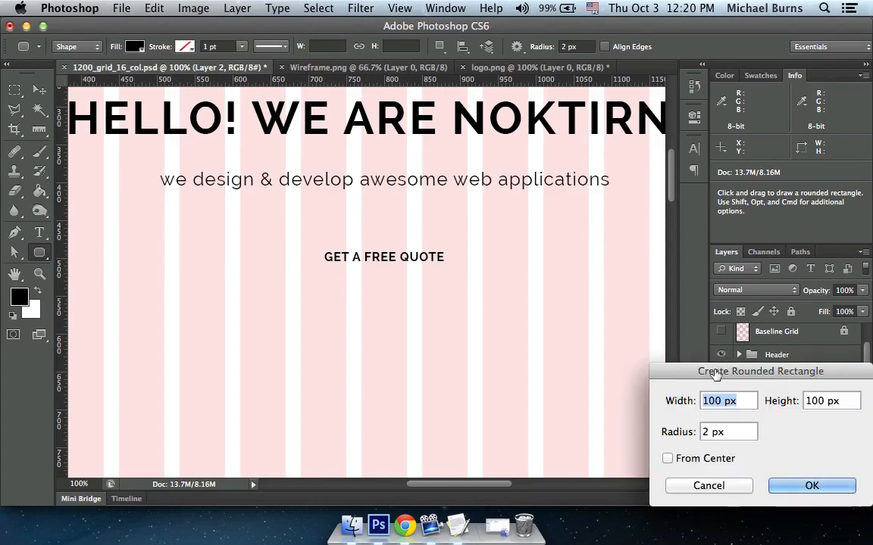
left_click_drag(714, 371, 415, 282)
key("F12")
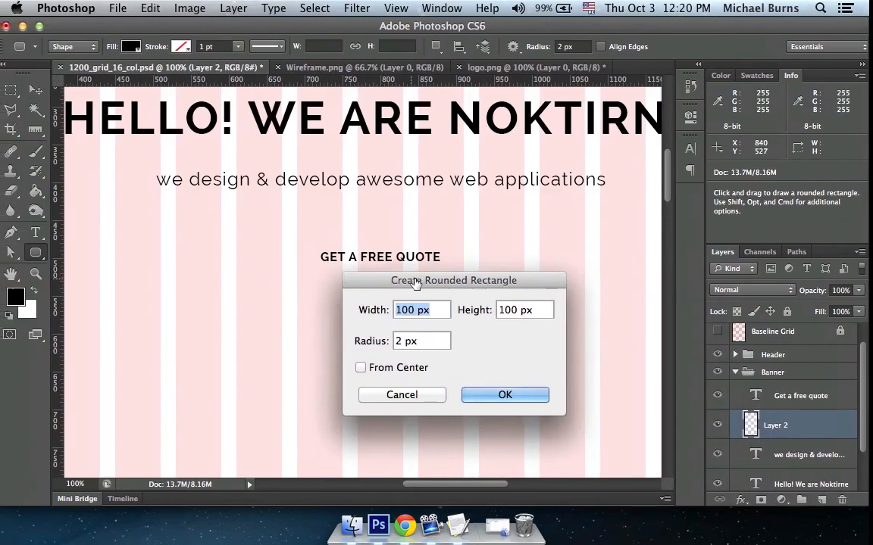
key("F12")
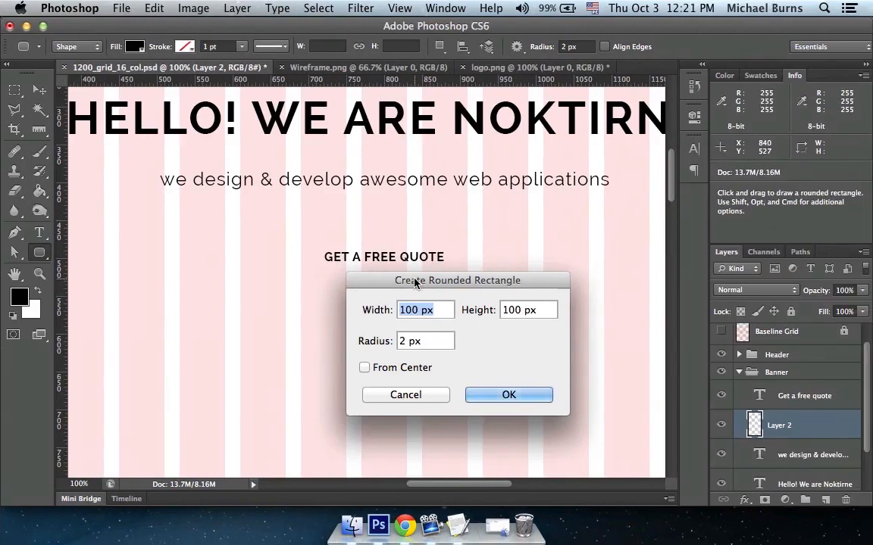
type("218")
key("Tab")
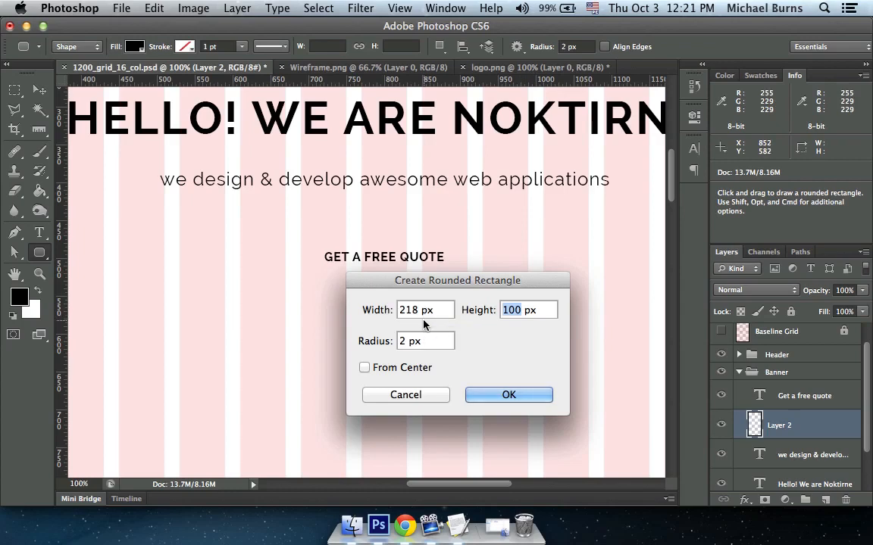
type("54")
left_click(488, 394)
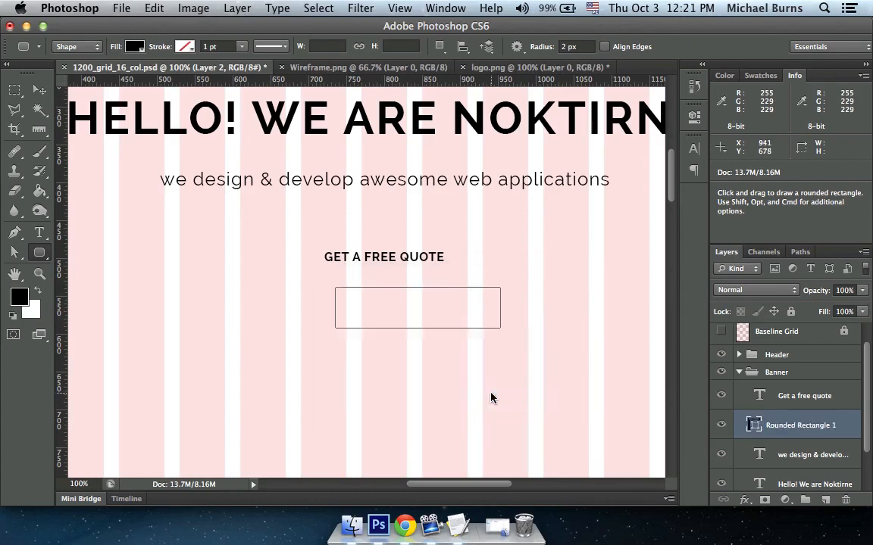
- Hide the guides and move the black rounded rectangle behind the "Get a free quote" text
key("super+h")
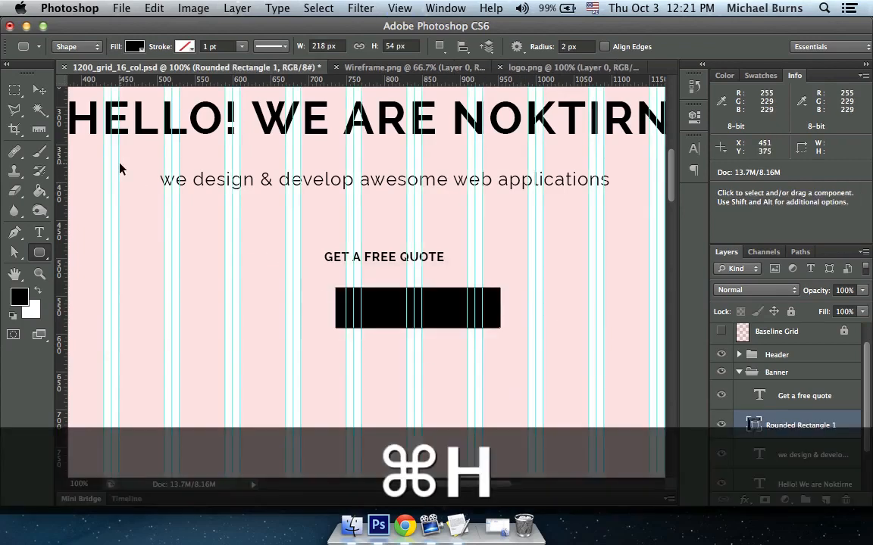
left_click(39, 91)
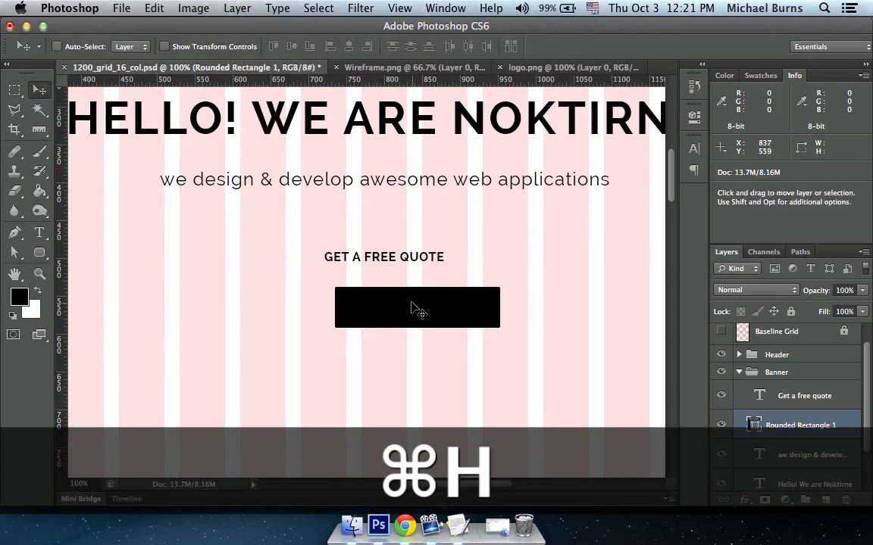
left_click_drag(415, 308, 383, 263)
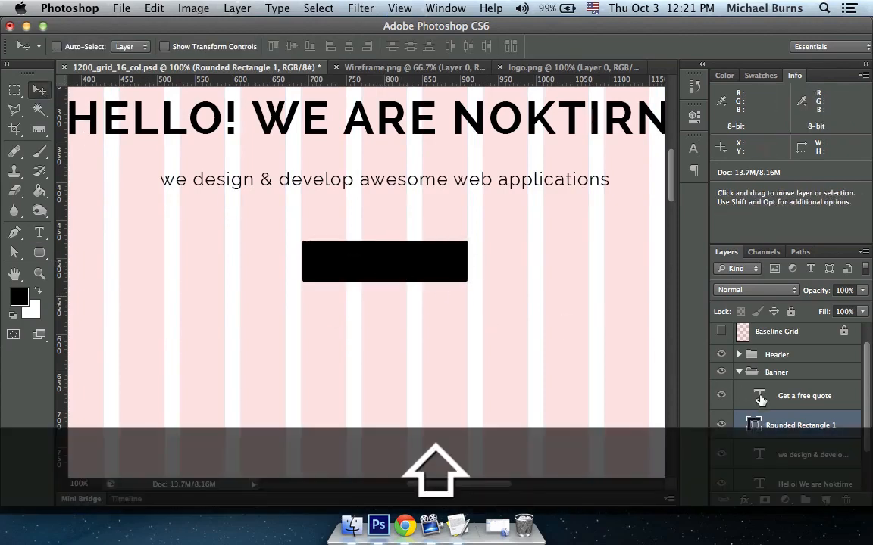
- Change the "Get a free quote" text colour to white (ffffff)
double_click(759, 395)
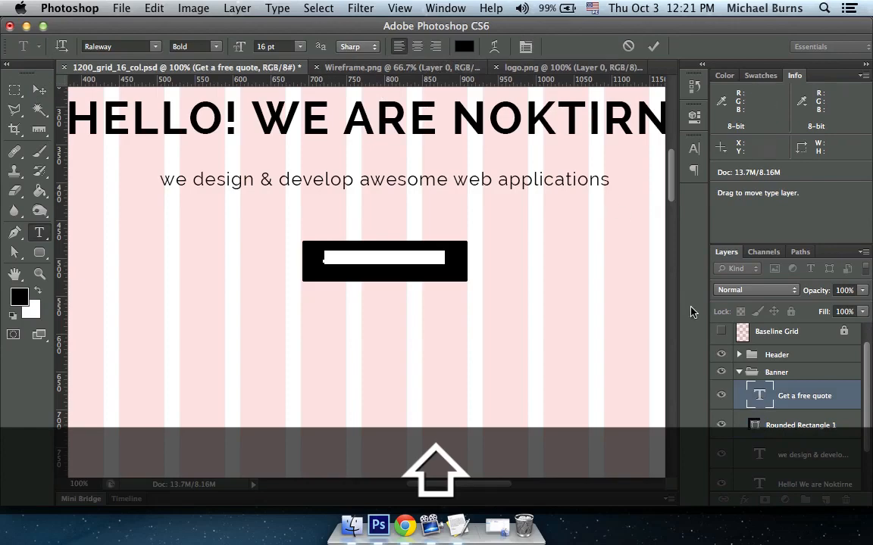
left_click(464, 46)
left_click_drag(470, 244, 374, 148)
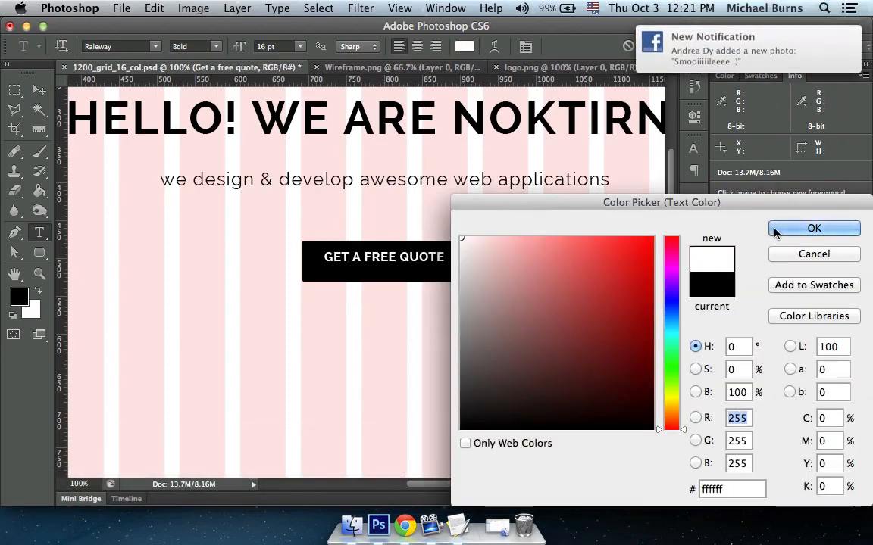
left_click(773, 228)
key("ctrl+Return")
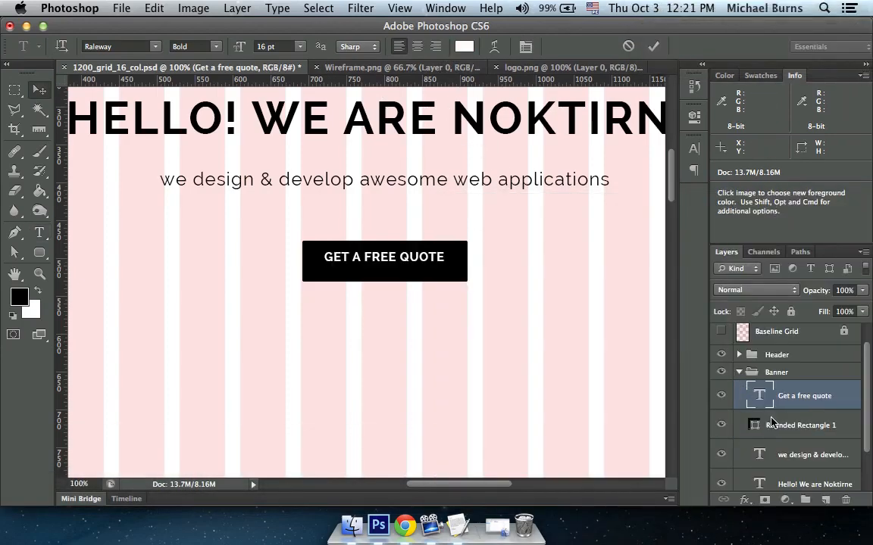
- Align the "Get a free quote" text and the rounded rectangle on their horizontal and vertical centres
key("v")
left_click(796, 418, "shift")
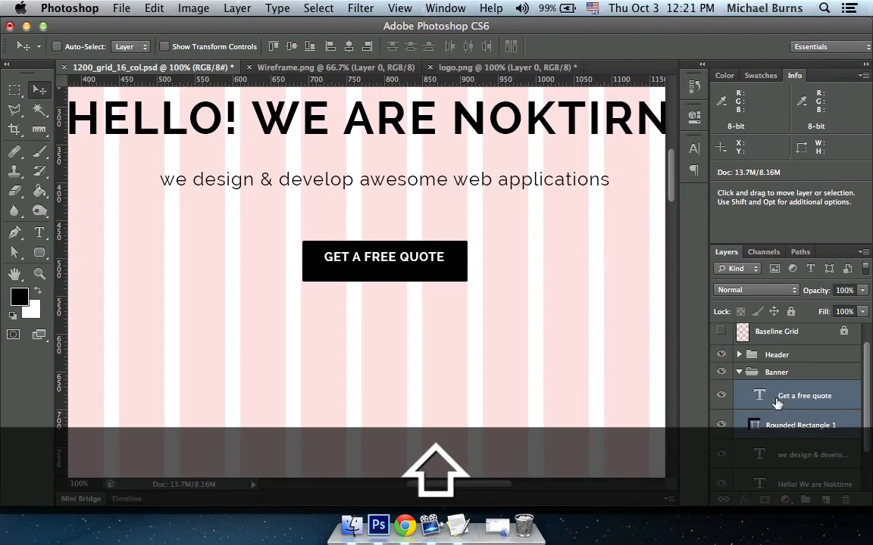
left_click(351, 46)
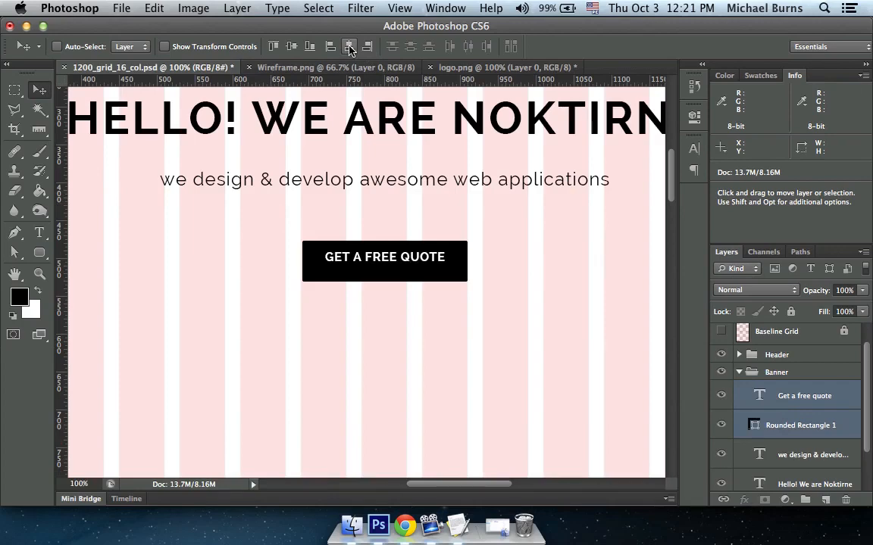
left_click(291, 47)
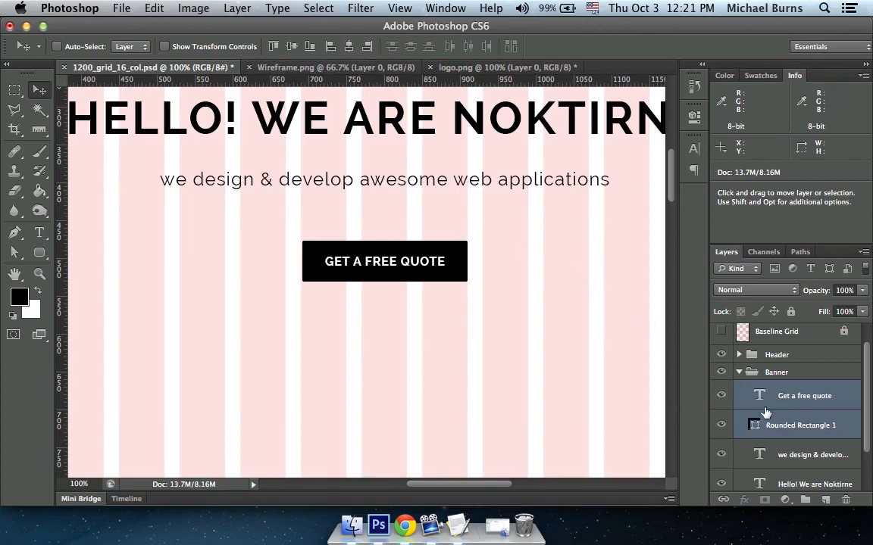
- Group the quote text with its rounded rectangle and name the group "Button"
key("super+g")
double_click(784, 389)
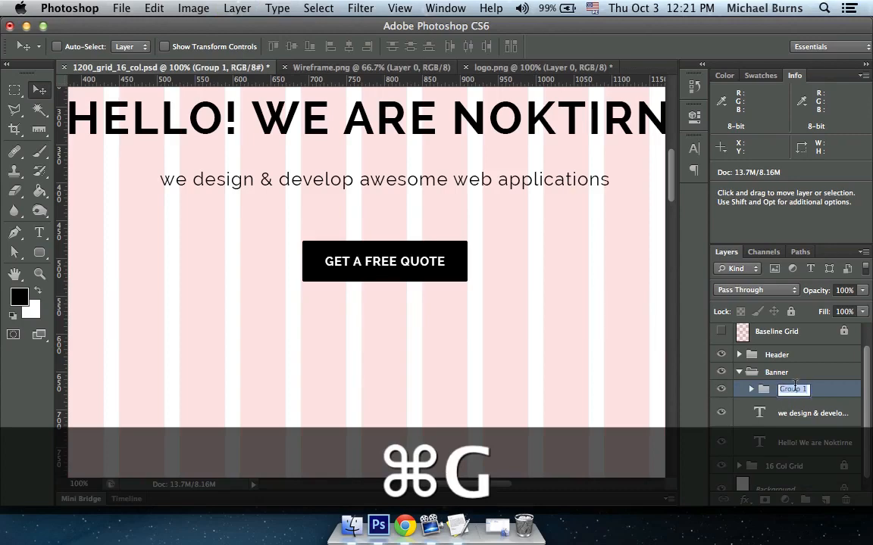
type("Button")
key("Return")
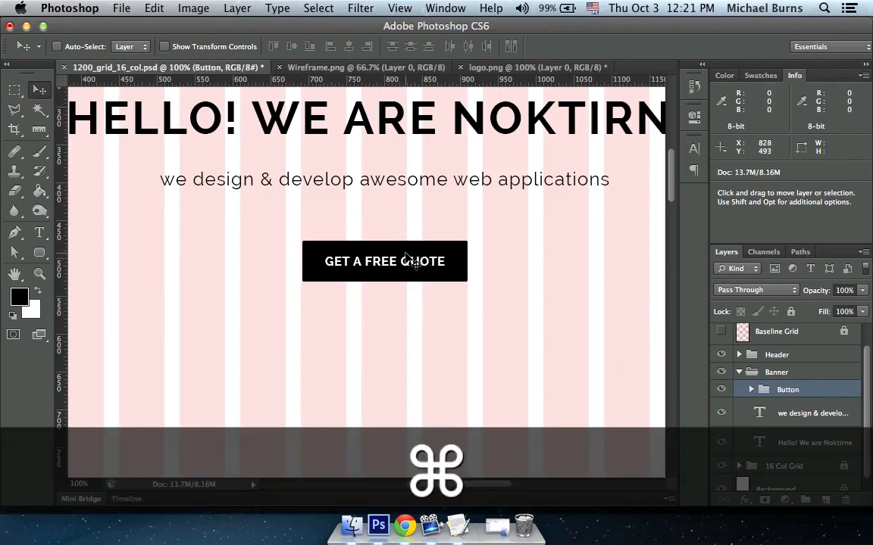
- Check the whole header and banner layout, and show the guides again
key("super+minus")
key("super+minus")
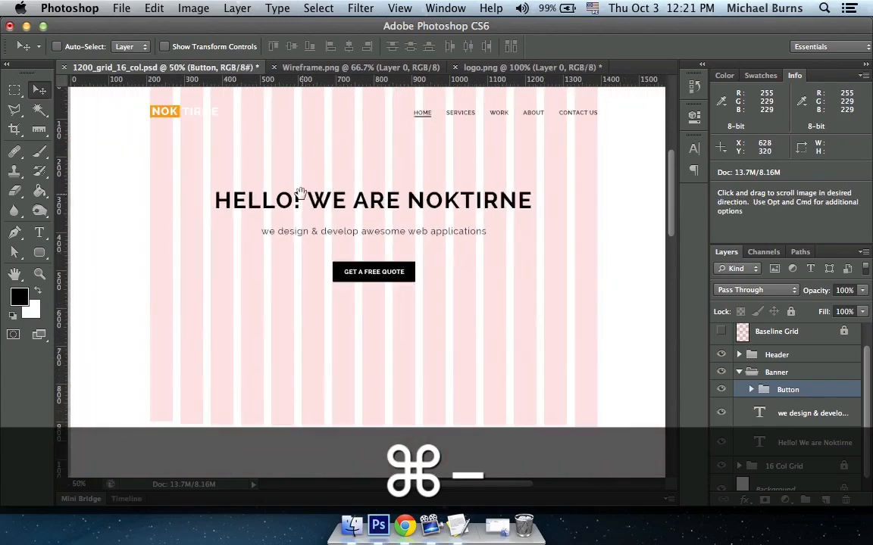
left_click_drag(297, 194, 279, 234)
key("super+semicolon")
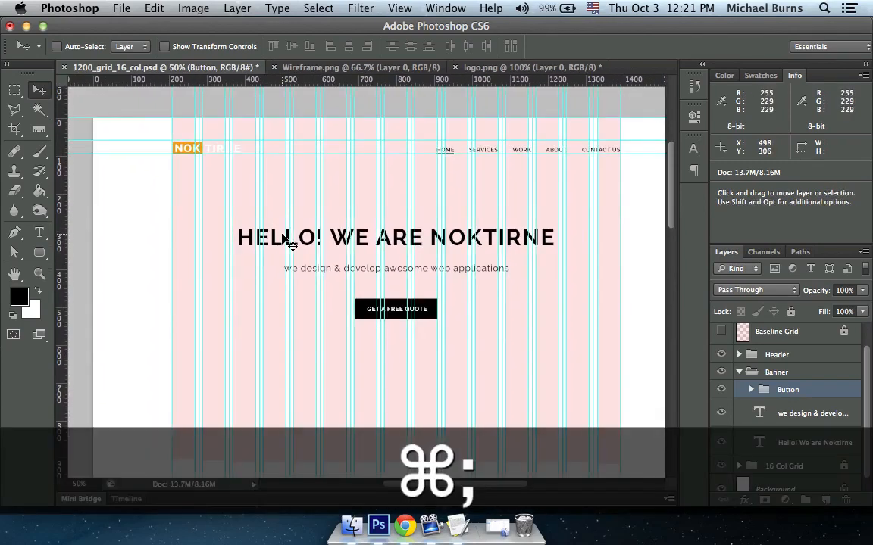
- Measure the vertical distance from the canvas's top edge to the top of the NOKTIRNE logo with the Ruler tool
key("super+equal")
key("super+equal")
scroll(257, 241, "left", 10)
scroll(257, 241, "up", 6)
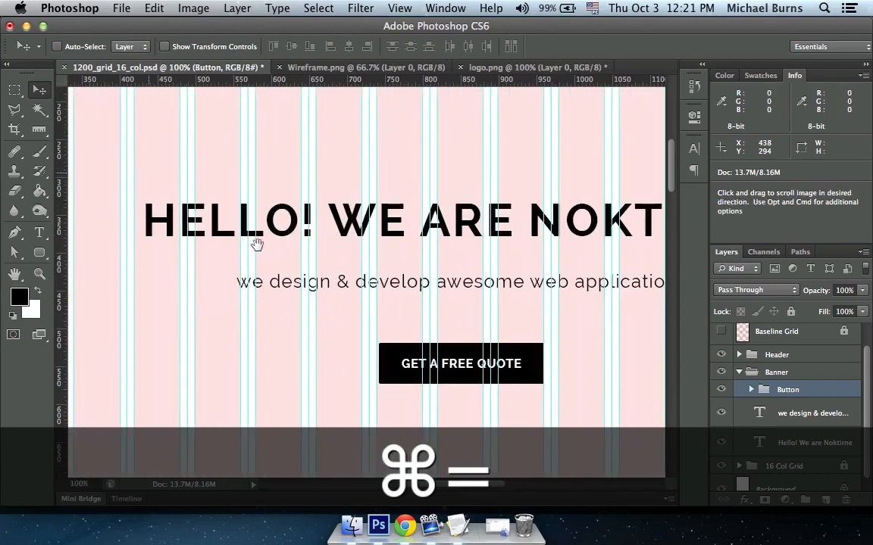
scroll(288, 220, "up", 3)
scroll(288, 220, "right", 2)
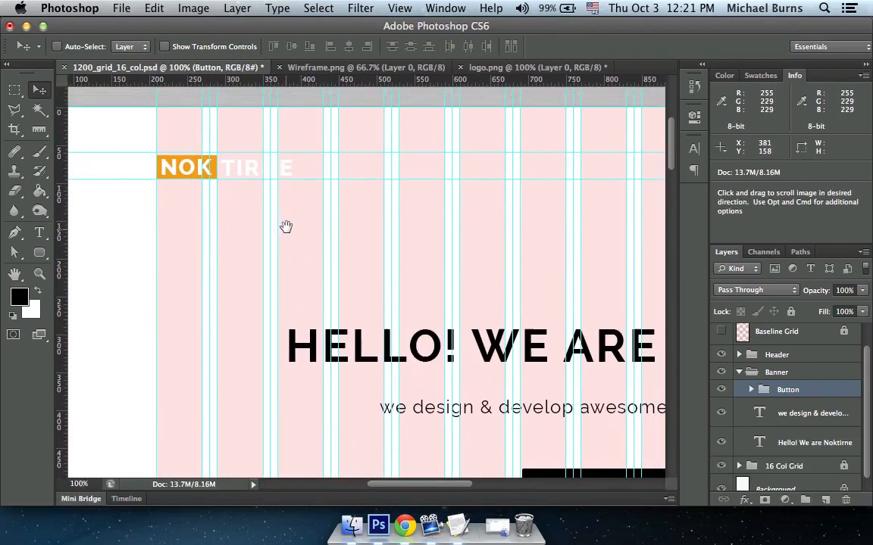
left_click(37, 131)
left_click_drag(182, 108, 183, 154)
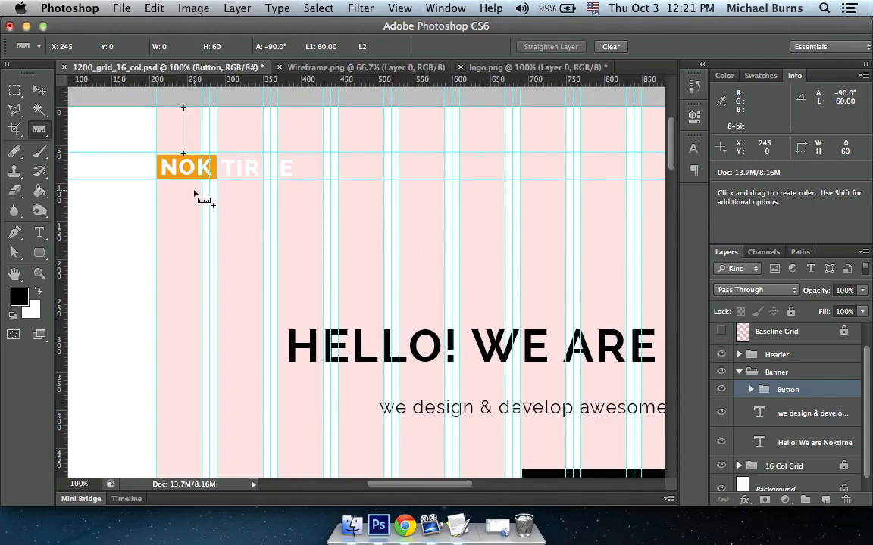
- Show the Baseline Grid layer and draw a 60 px vertical ruler line down from the logo's bottom edge
scroll(734, 359, "up", 1)
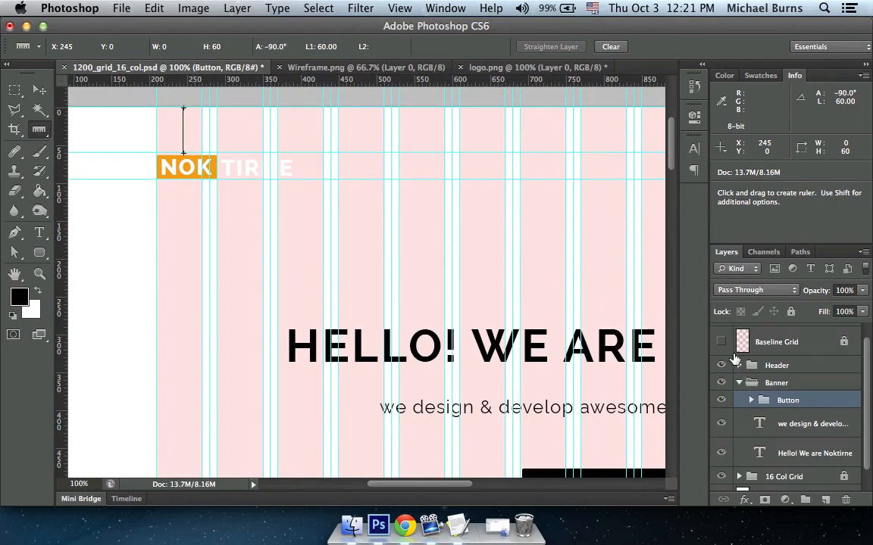
key("super+equal")
key("super+equal")
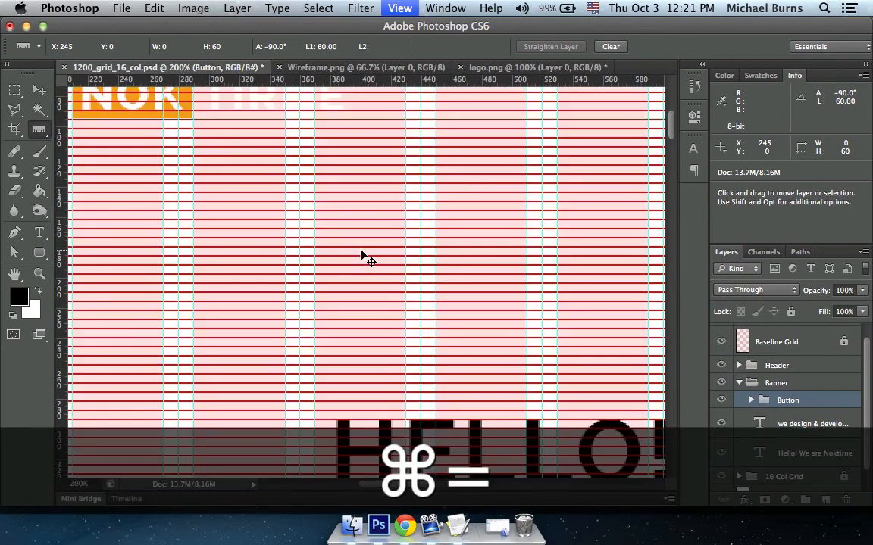
left_click_drag(206, 248, 607, 316)
mouse_move(385, 103)
left_mouse_down()
mouse_move(396, 111)
mouse_move(398, 186)
left_mouse_up()
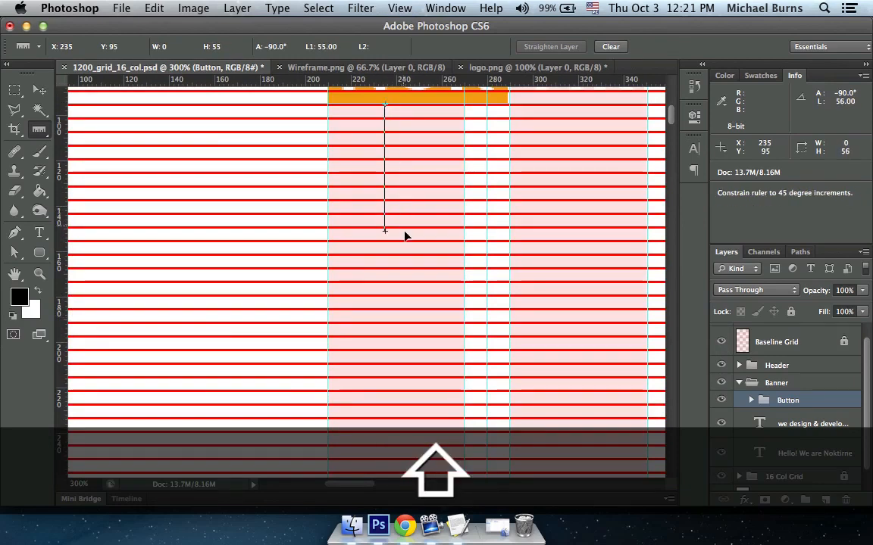
left_click_drag(406, 236, 407, 241)
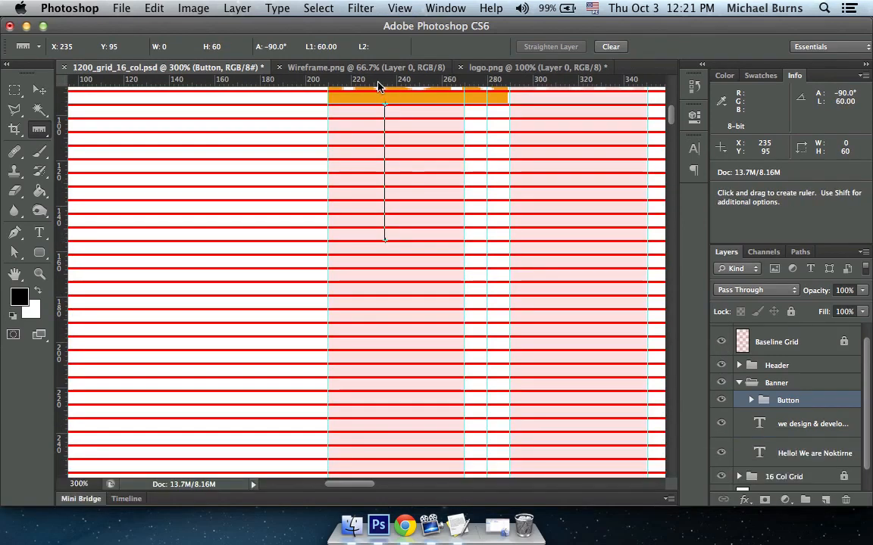
- Place a horizontal guide at 155 px, at the lower end of the ruler line beneath the logo
left_click_drag(379, 86, 403, 239)
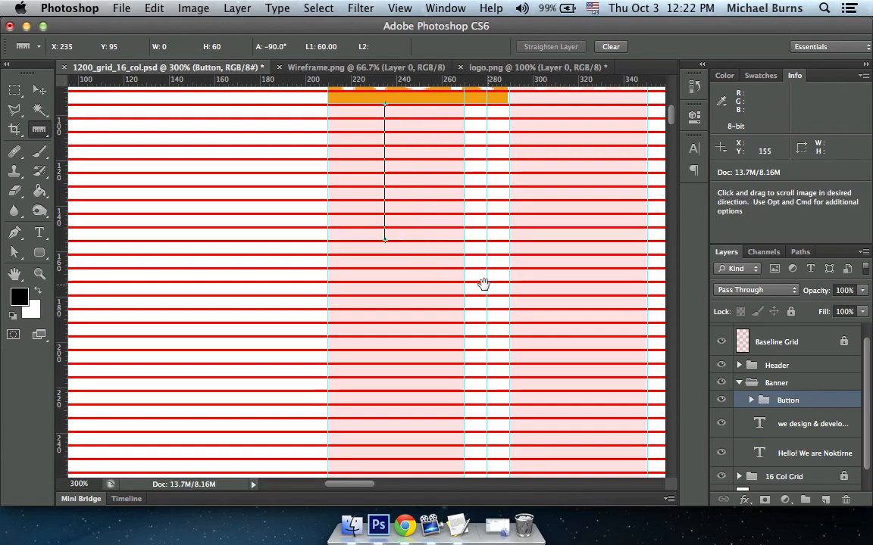
left_click_drag(483, 284, 415, 259)
key("super+minus")
key("super+minus")
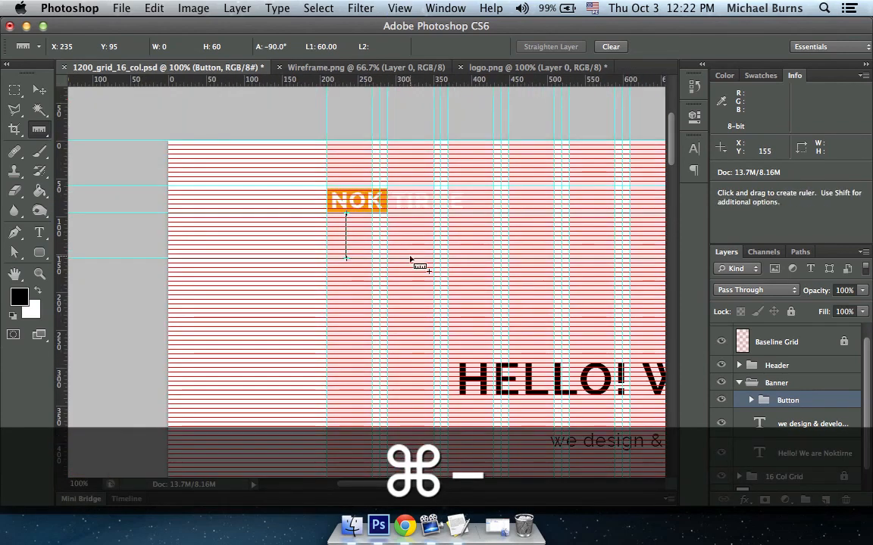
scroll(410, 259, "down", 5)
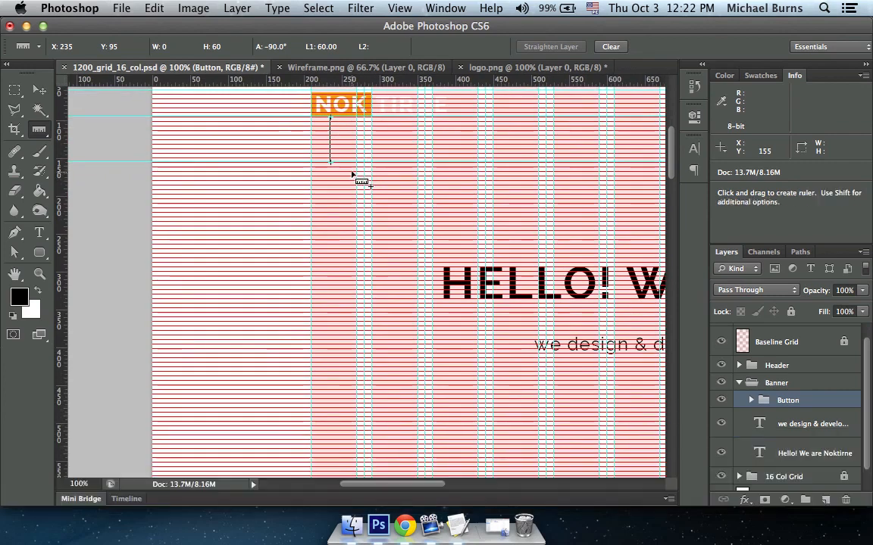
scroll(352, 182, "down", 2)
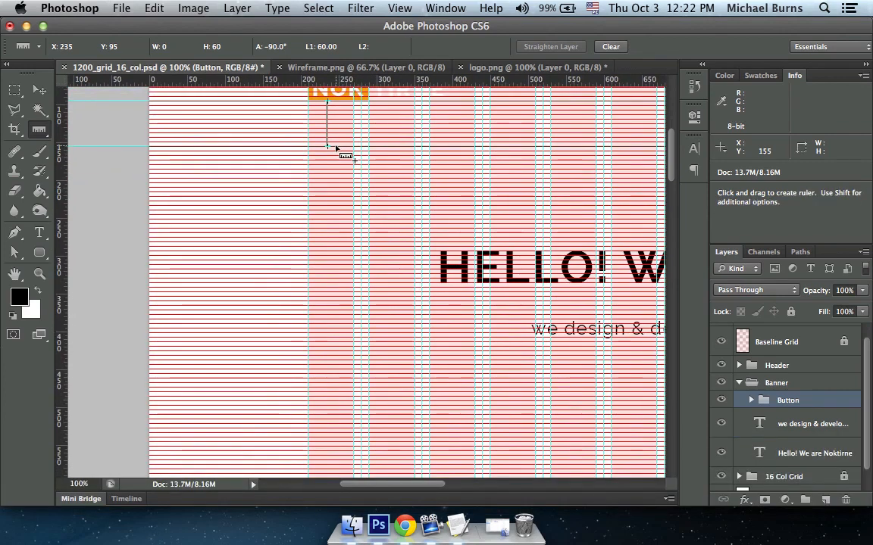
- Draw a 650 px vertical ruler line straight down from the 155 px guide with the Ruler tool
left_click_drag(337, 146, 338, 162)
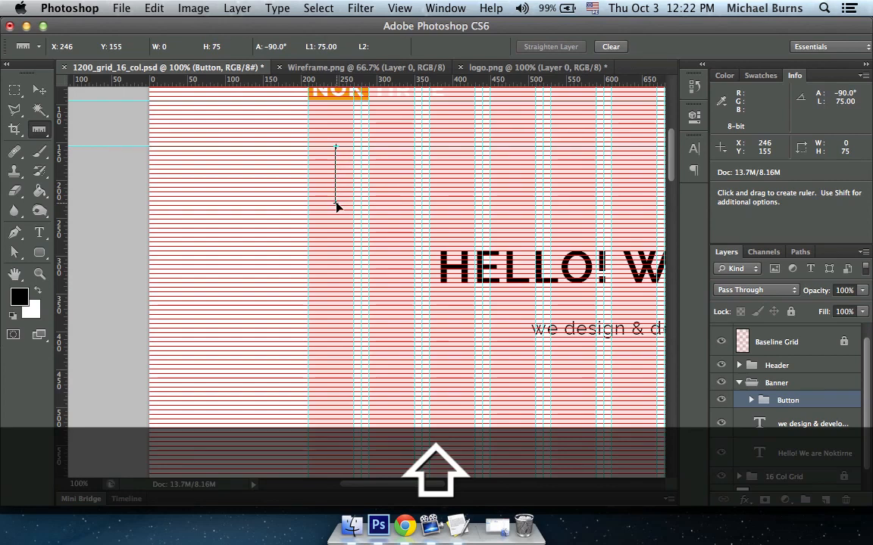
left_click_drag(337, 204, 351, 465)
left_click_drag(372, 349, 400, 121)
- Place a horizontal guide at the lower end of the 650 px ruler line to mark the banner's bottom edge
key("super+equal")
key("super+equal")
key("super+equal")
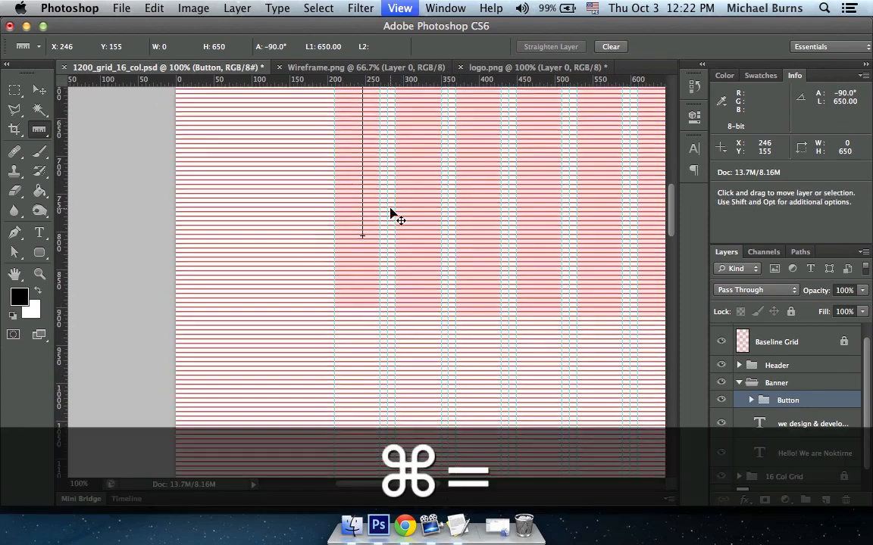
scroll(391, 212, "up", 2)
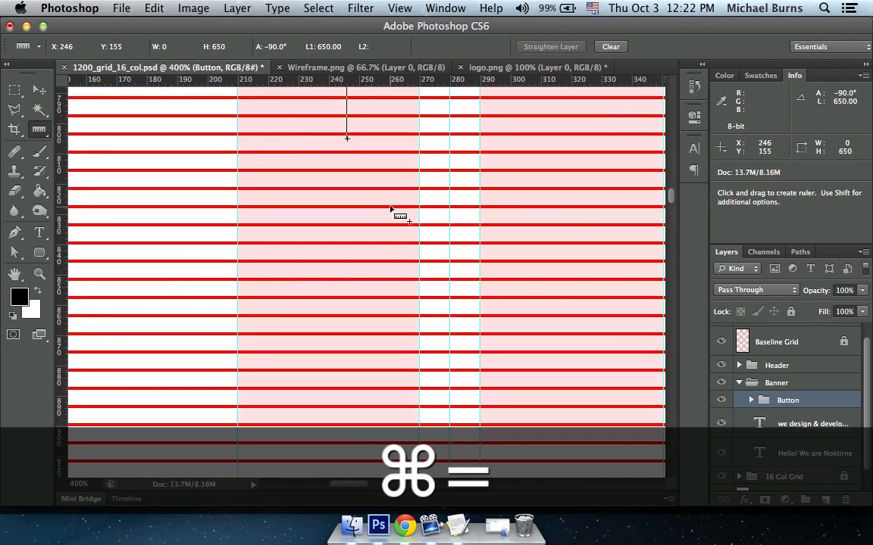
left_click_drag(356, 81, 452, 148)
key("v")
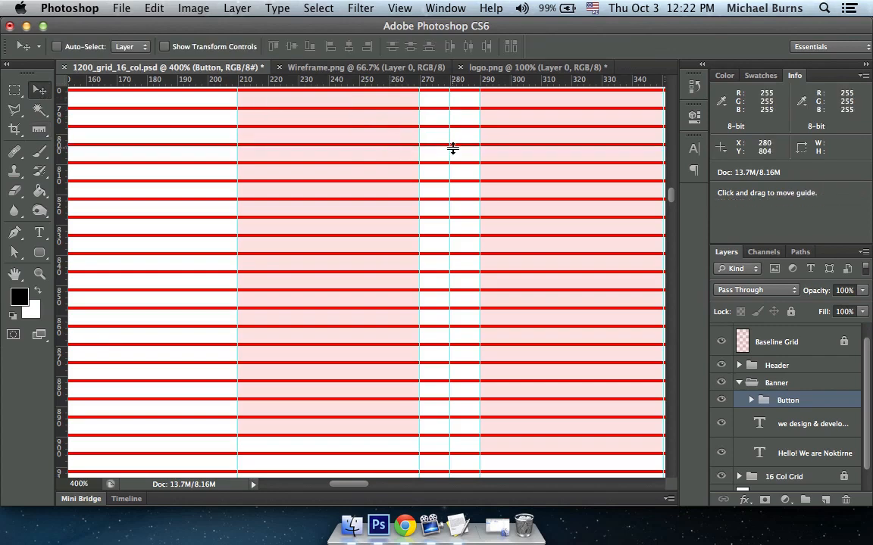
key("super+minus")
key("super+minus")
key("super+minus")
key("super+minus")
key("super+minus")
key("super+minus")
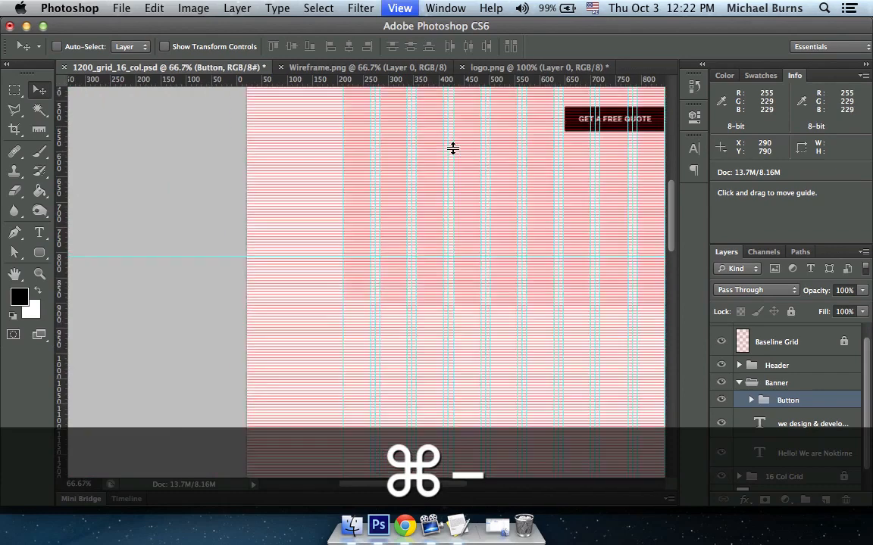
left_click_drag(424, 164, 356, 201)
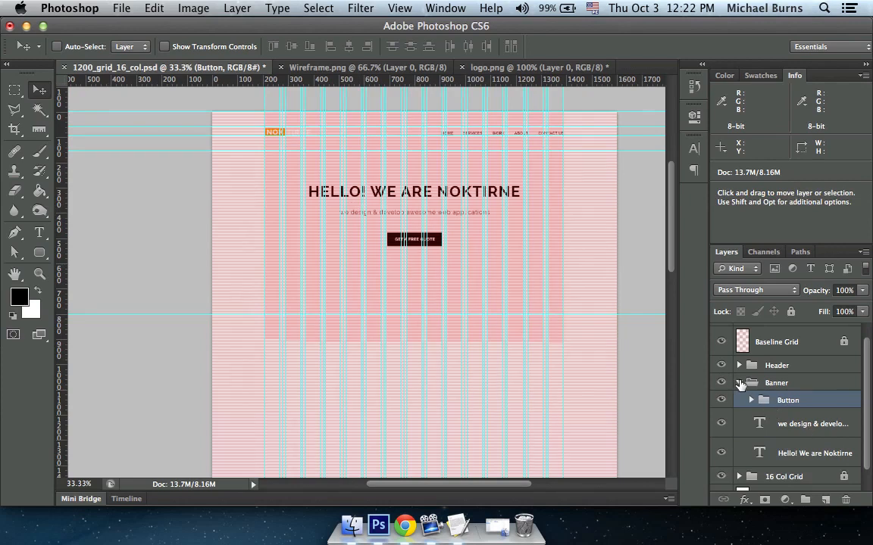
- Add a new layer beneath the text layers in the Banner group and rename it Base
left_click(773, 385)
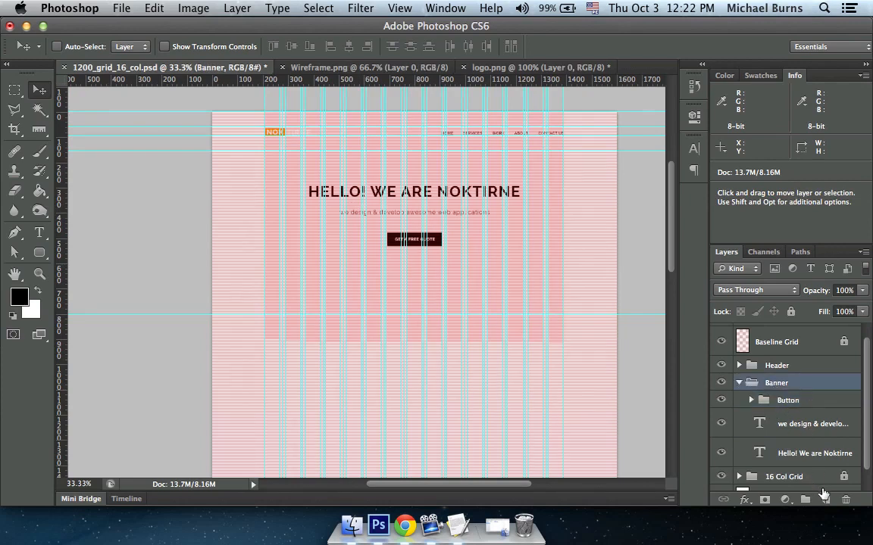
scroll(767, 403, "down", 1)
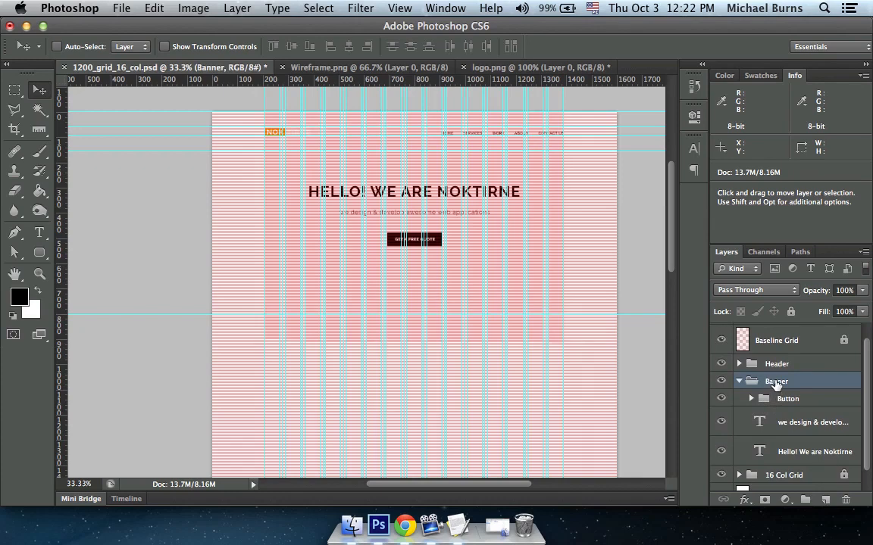
left_click(826, 501)
scroll(787, 447, "down", 2)
left_click_drag(756, 369, 770, 333)
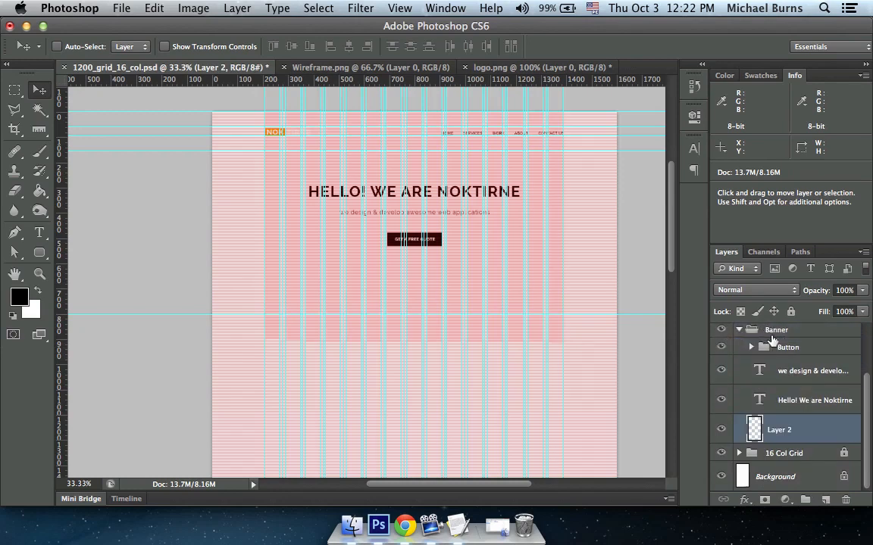
double_click(779, 430)
type("Base")
key("Return")
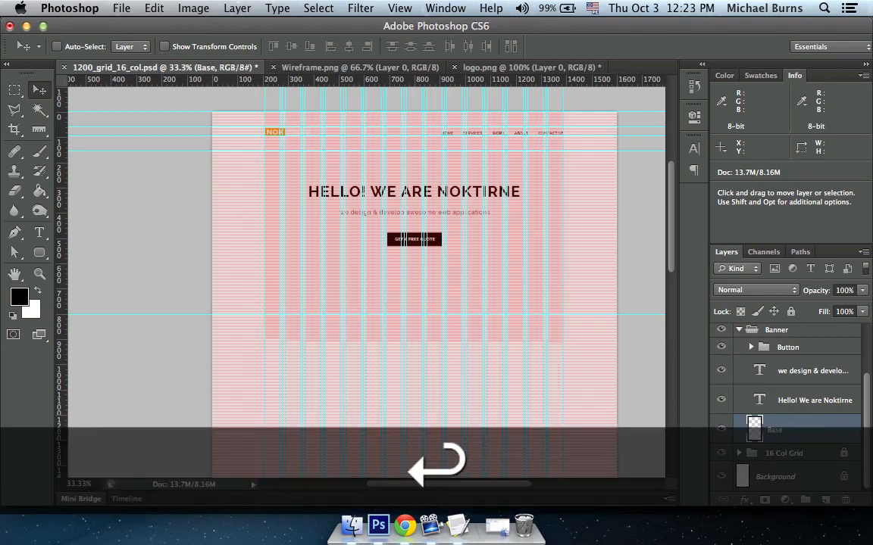
- Draw a black rectangle about 1675 × 805 px on the Base layer, spanning the canvas width from its top edge to the banner's bottom guide
left_click(39, 253)
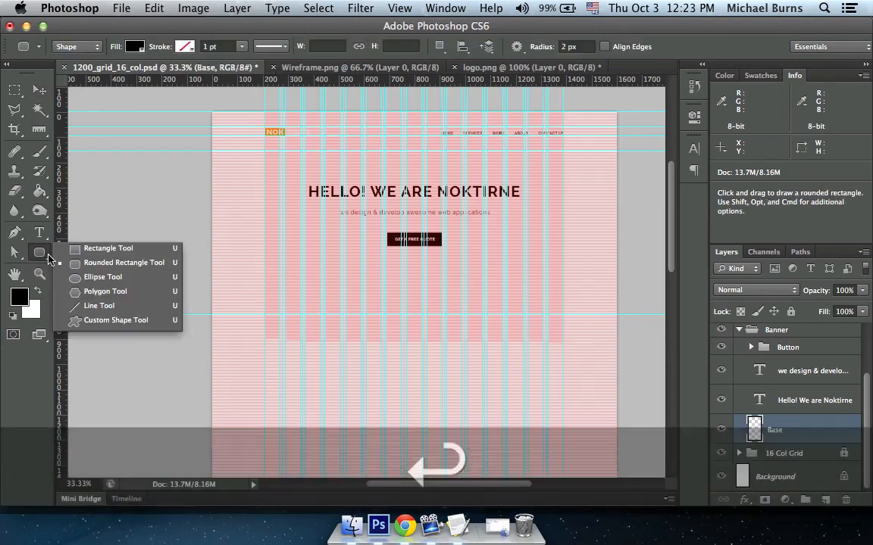
left_click(68, 250)
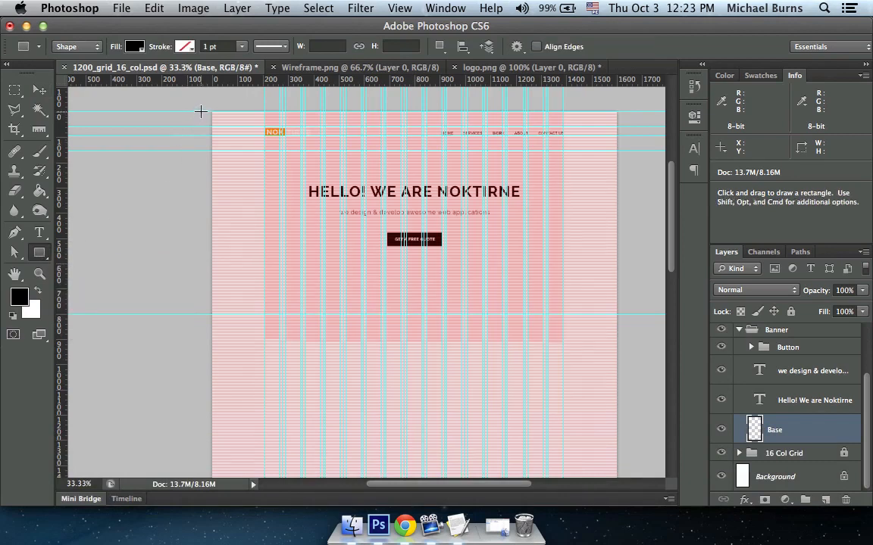
left_click_drag(200, 111, 623, 315)
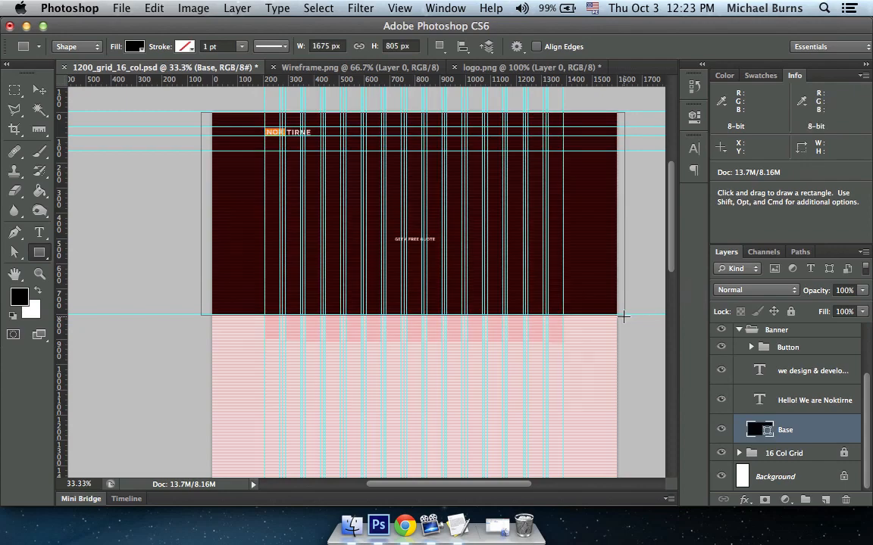
- Hide the guides and examine how the header and banner content looks over the black base rectangle
key("super+h")
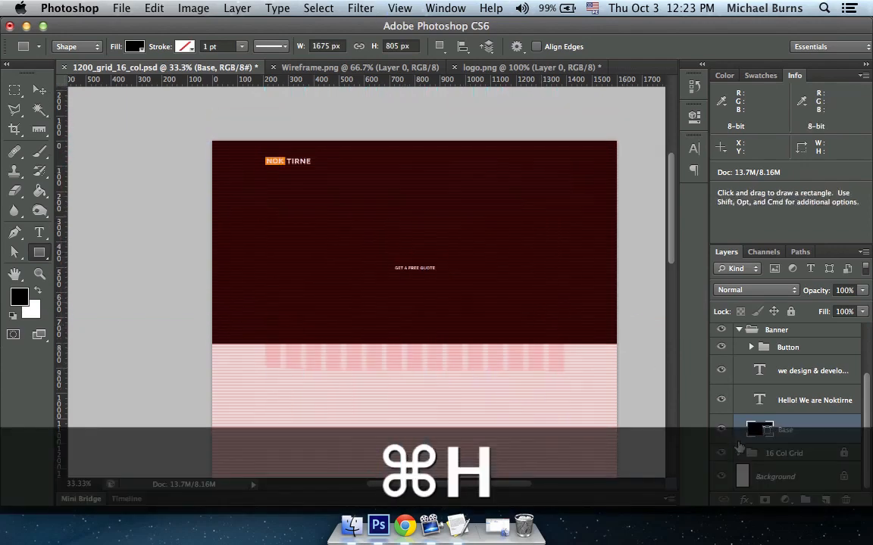
key("super+semicolon")
key("super+semicolon")
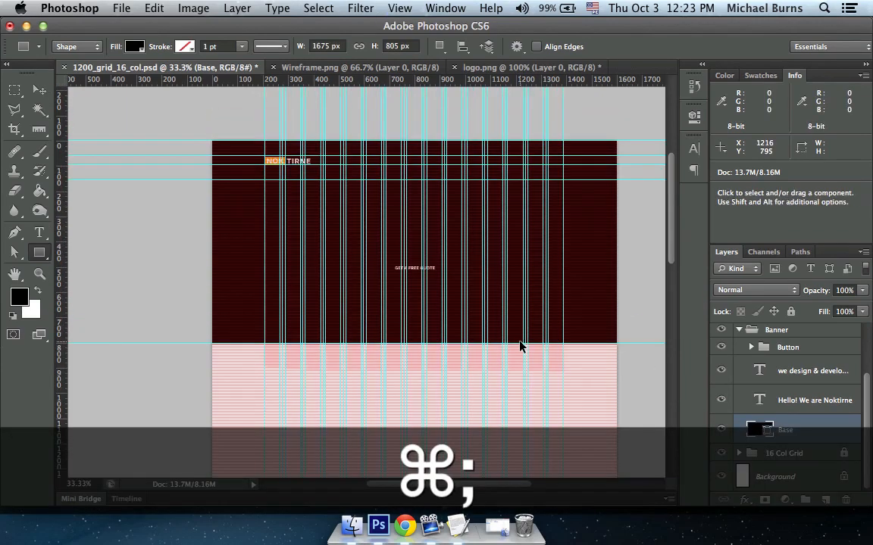
key("super+equal")
key("super+equal")
key("super+minus")
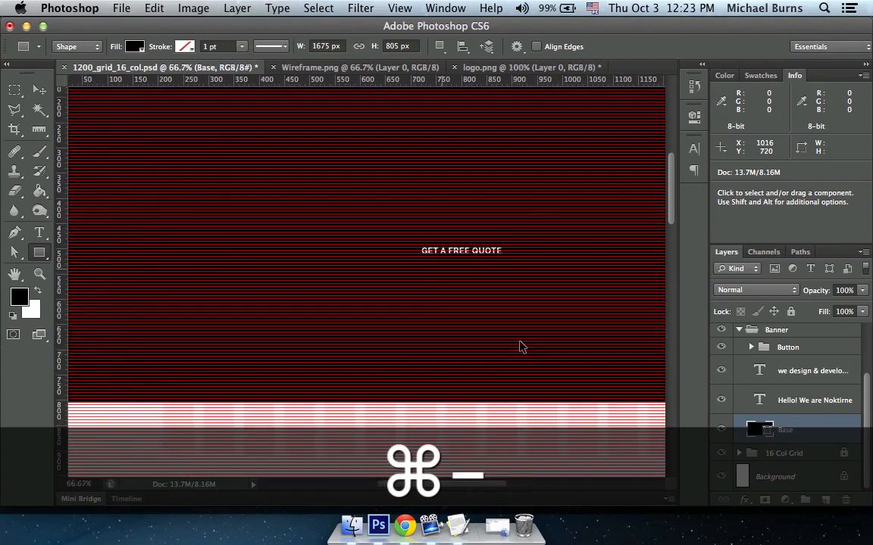
scroll(517, 341, "up", 3)
key("Tab")
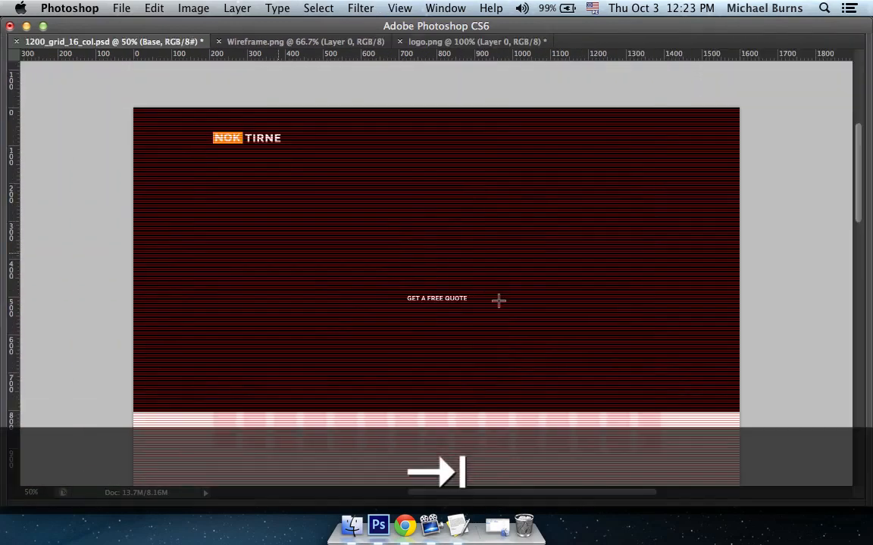
left_click_drag(499, 300, 463, 280)
key("Tab")
- Change the Base rectangle's fill to mid grey 9f9f9f
double_click(760, 430)
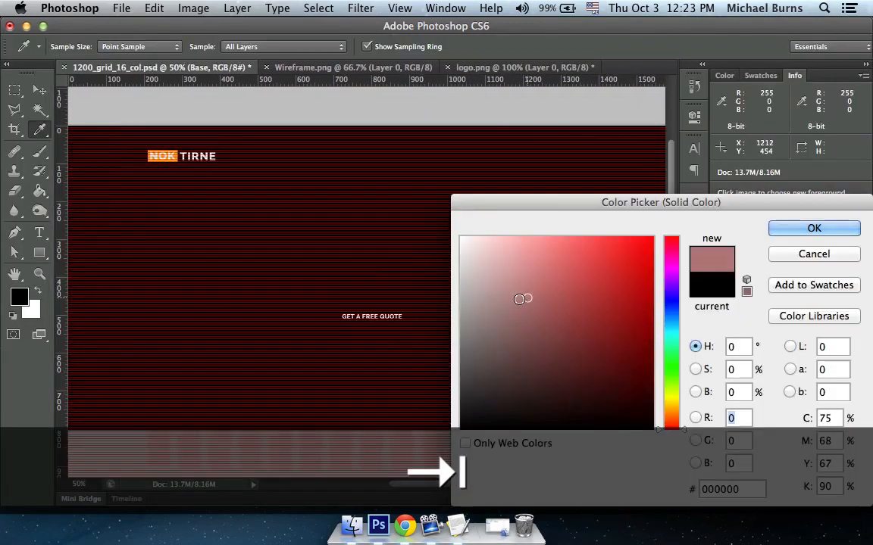
left_click(460, 306)
left_click(801, 228)
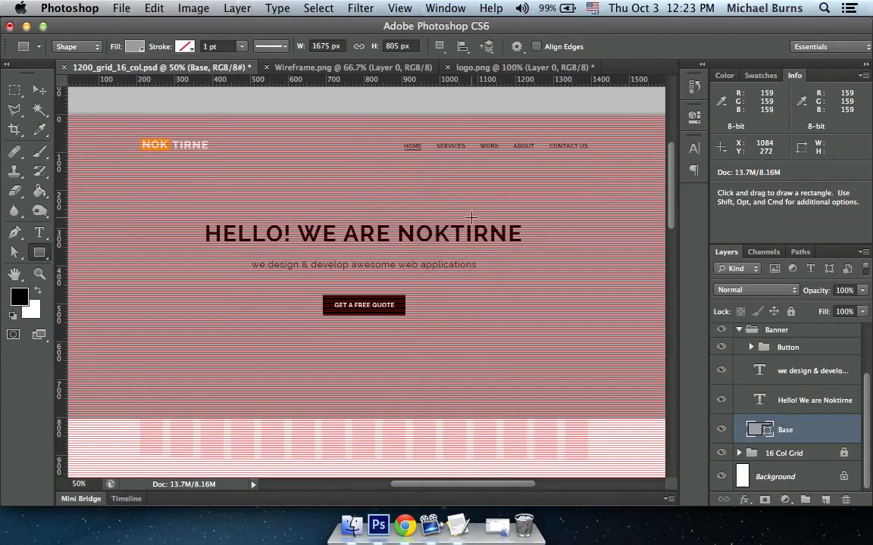
- Switch to Chrome and copy the Midnight Blue colour code from the Flat UI Colors page
left_click(40, 89)
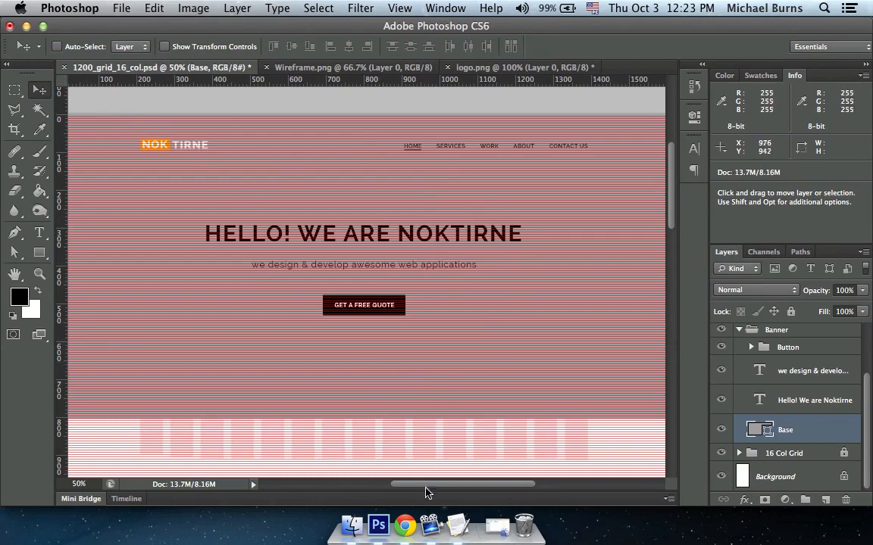
left_click(405, 523)
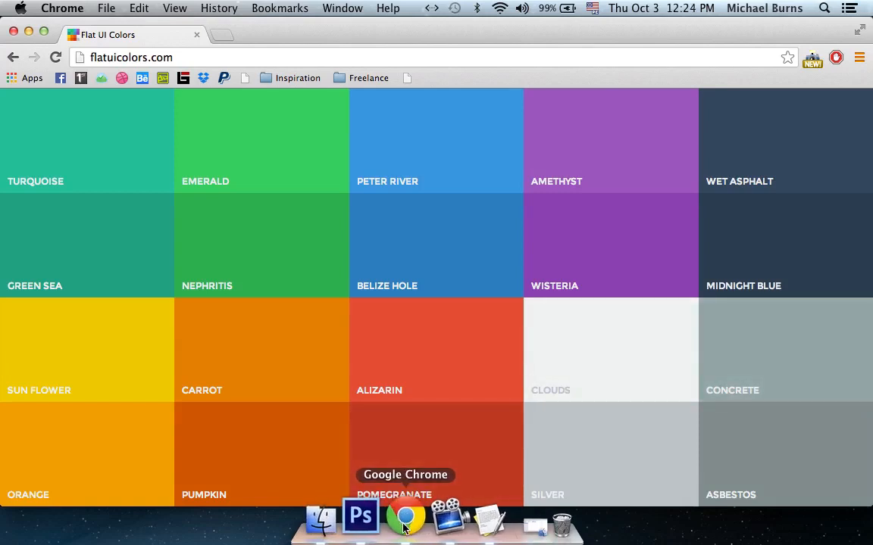
left_click(363, 521)
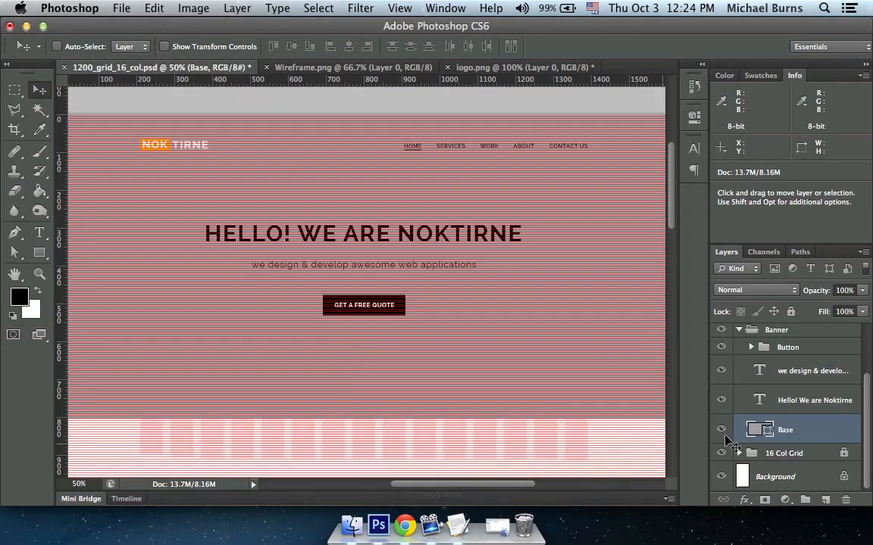
left_click(404, 523)
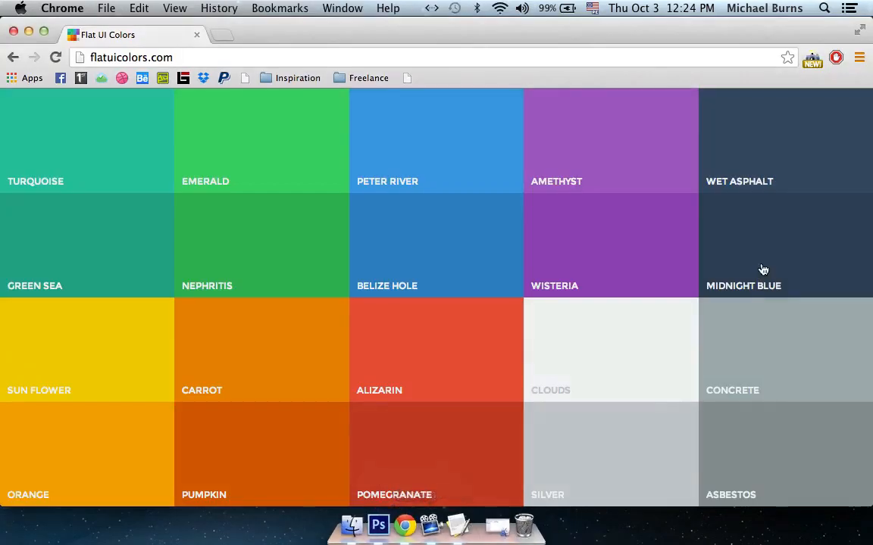
left_click(769, 235)
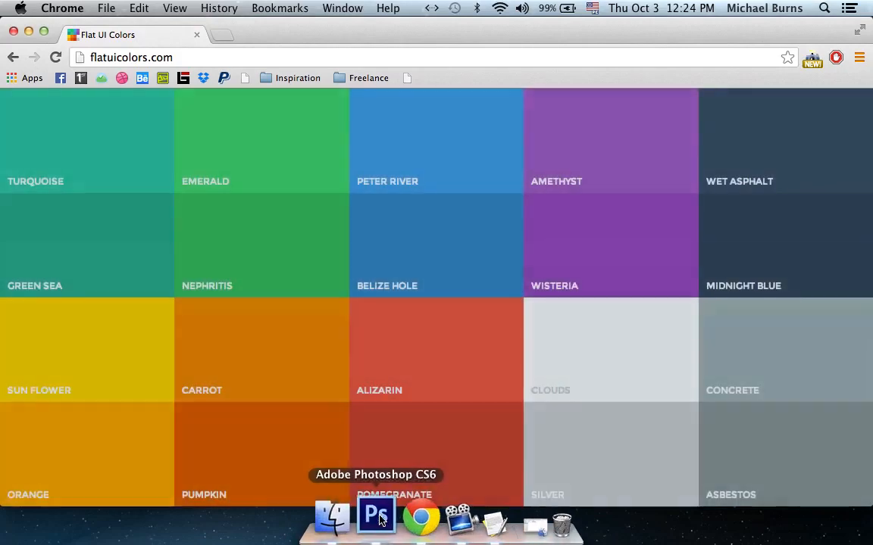
- Return to Photoshop and set the Base rectangle's fill to the copied colour #2c3e50
left_click(379, 522)
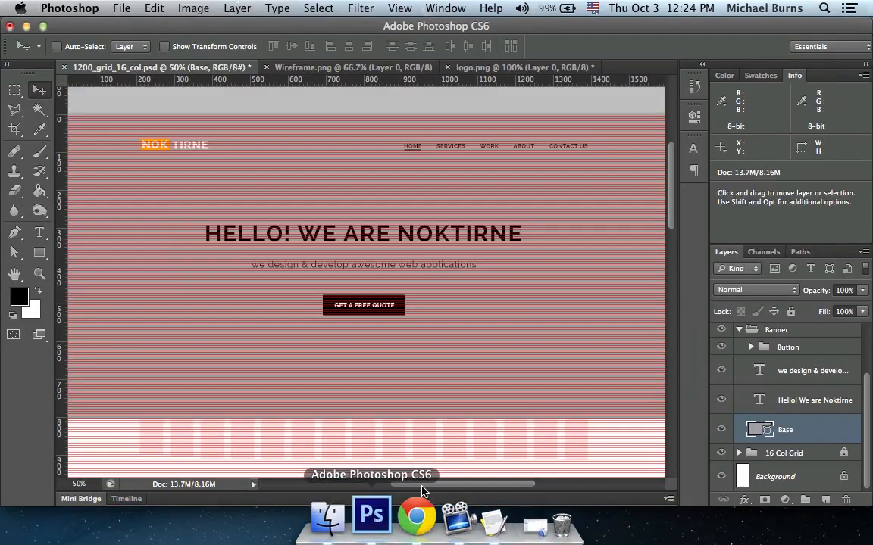
double_click(750, 429)
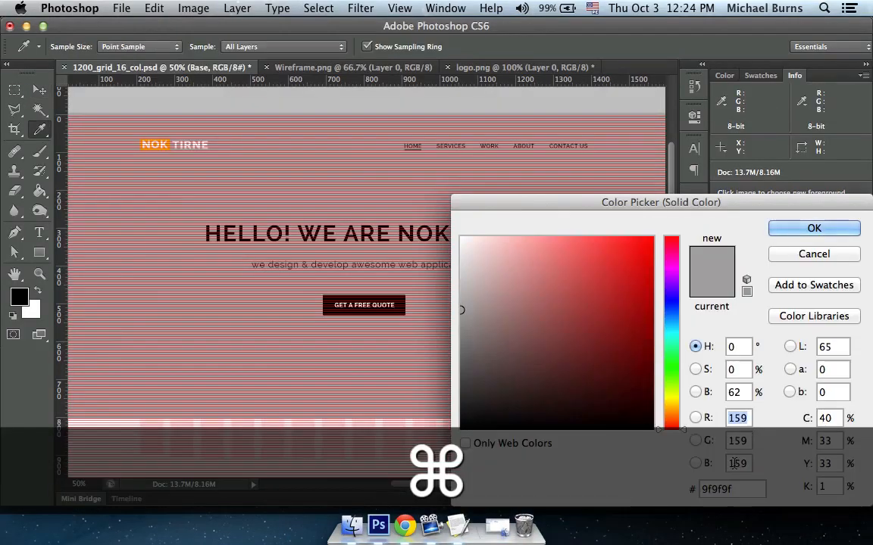
double_click(737, 489)
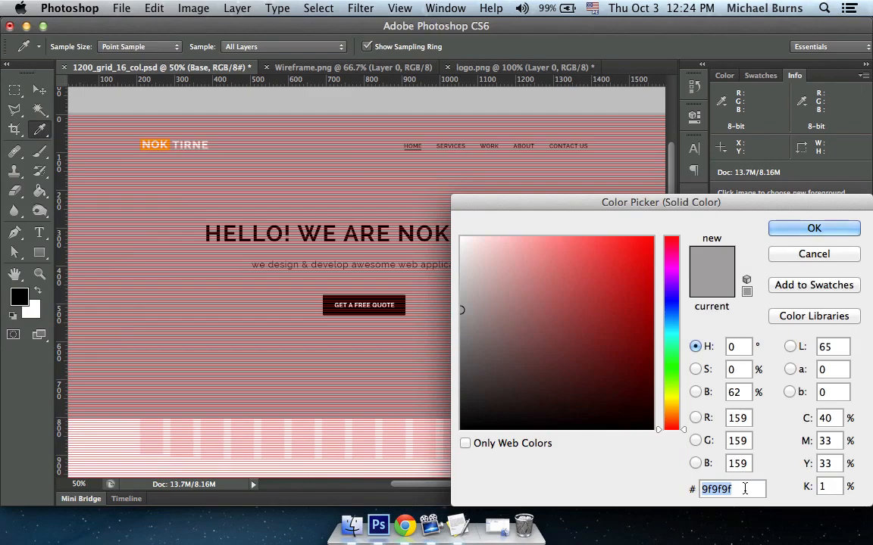
type("#2c3e50")
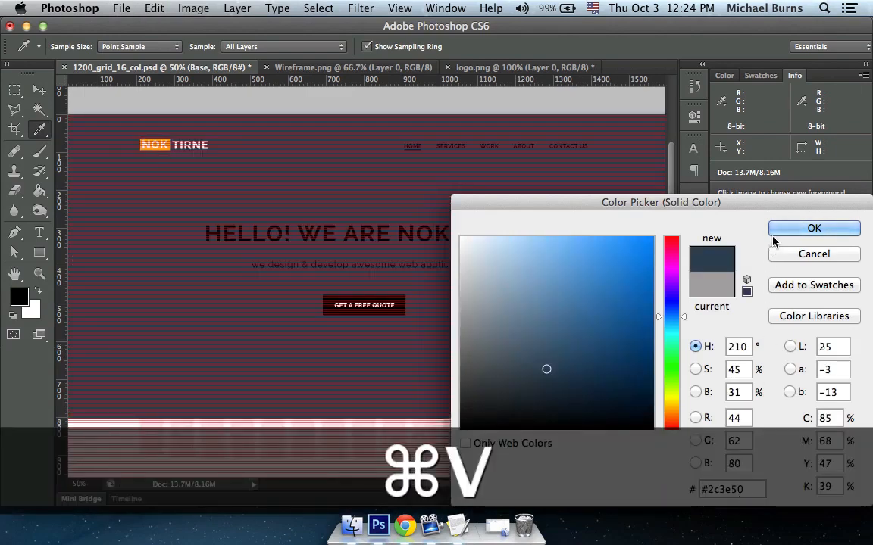
left_click(797, 229)
- Start editing the Services navigation text and copy the Concrete colour code from the Flat UI Colors page in Chrome
left_click_drag(228, 231, 234, 218)
key("t")
left_click(462, 134)
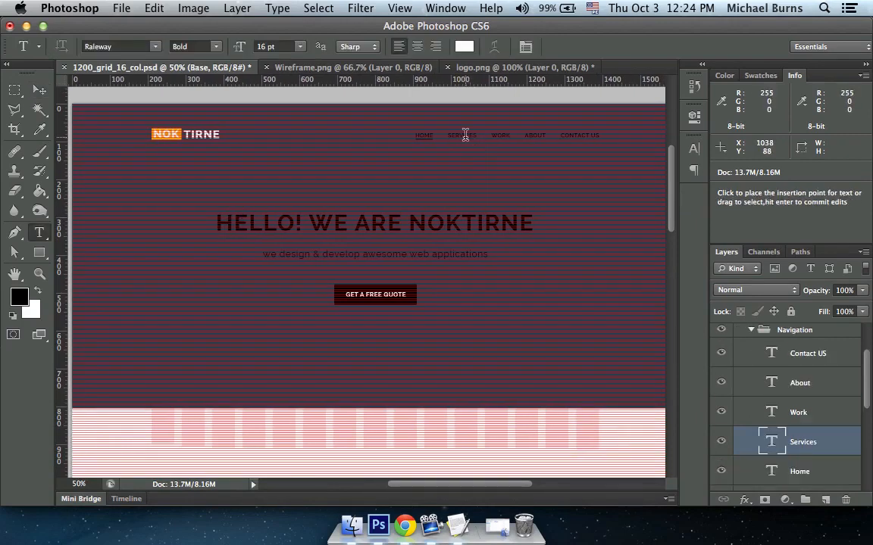
left_click(405, 523)
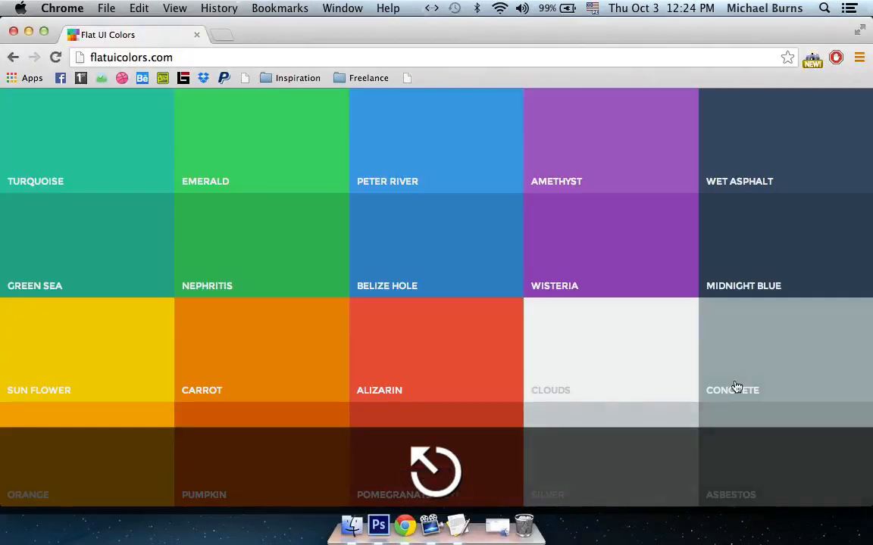
left_click(746, 358)
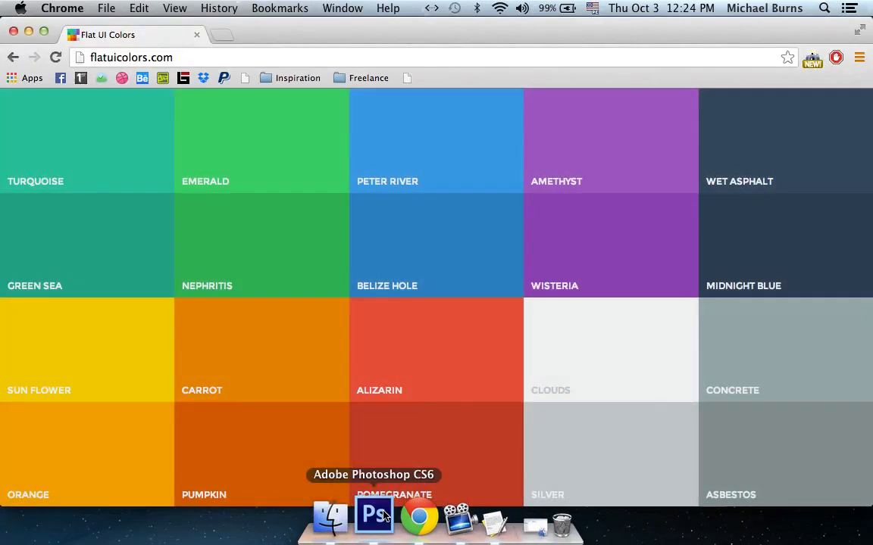
- Return to Photoshop and recolour the whole Services navigation text to 95a5a6
left_click(378, 524)
key("super+a")
left_click(464, 47)
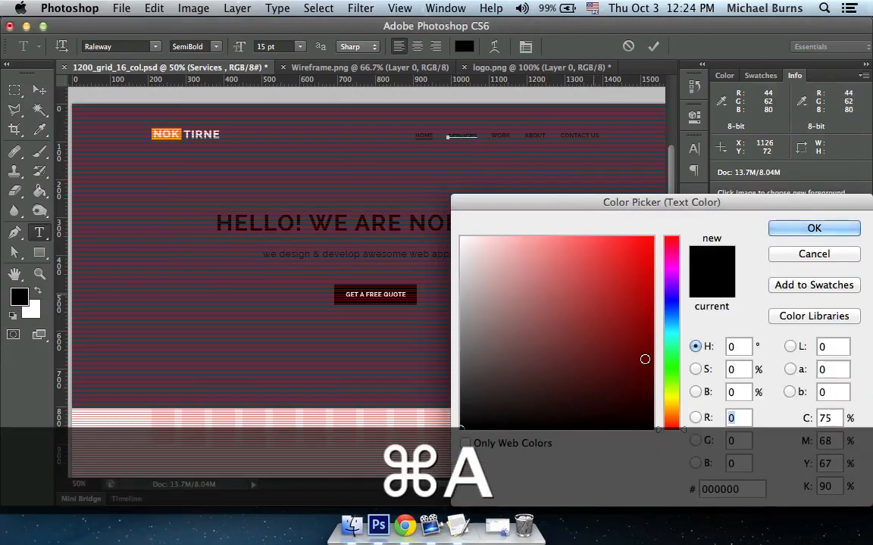
type("95a5a6")
left_click(800, 230)
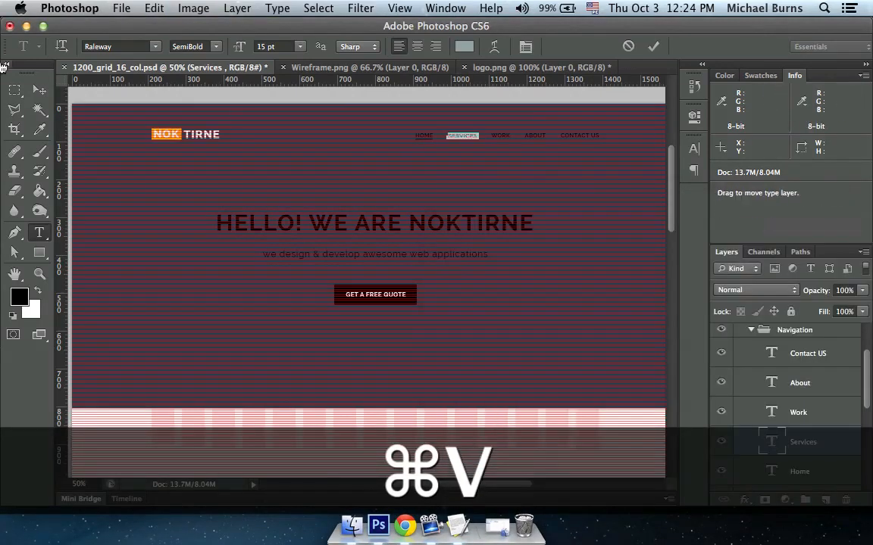
left_click(37, 88)
- Discard the stray text layer and recolour the whole Work navigation text to 95a5a6
key("t")
left_click(502, 134)
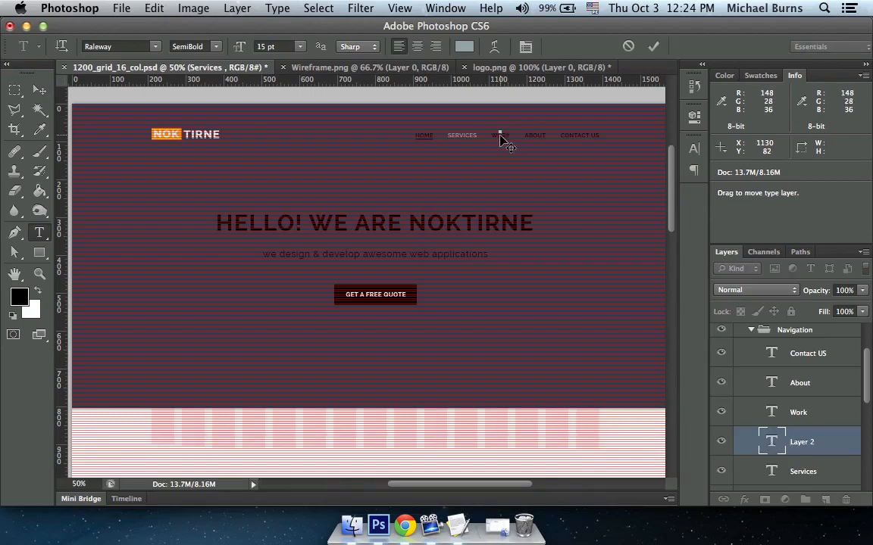
key("Escape")
left_click(501, 135)
key("super+a")
left_click(464, 47)
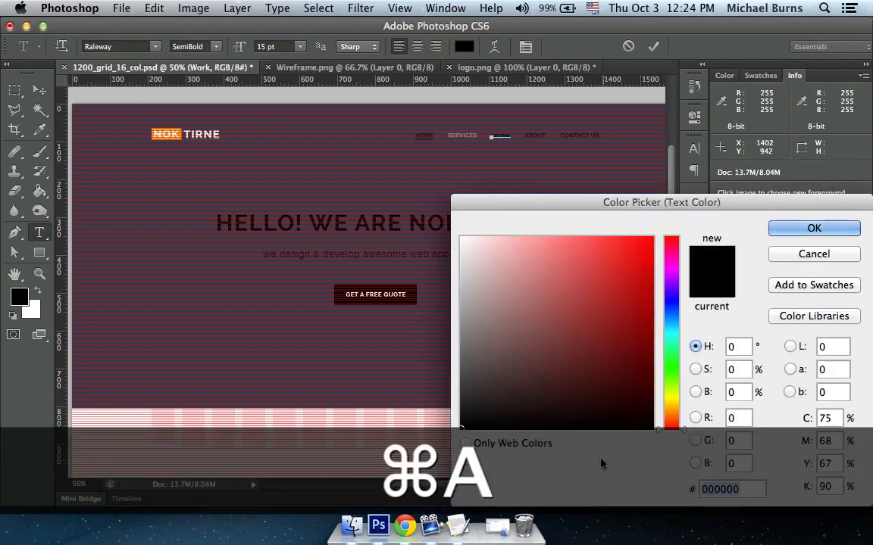
type("#95a5a6")
left_click(802, 229)
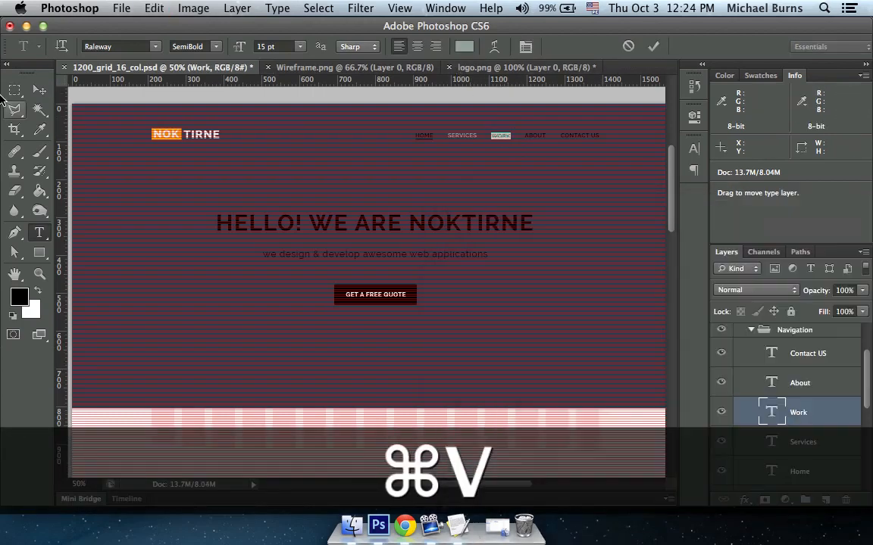
- Recolour the whole About navigation text to 95a5a6
left_click(534, 134)
key("super+a")
left_click(464, 47)
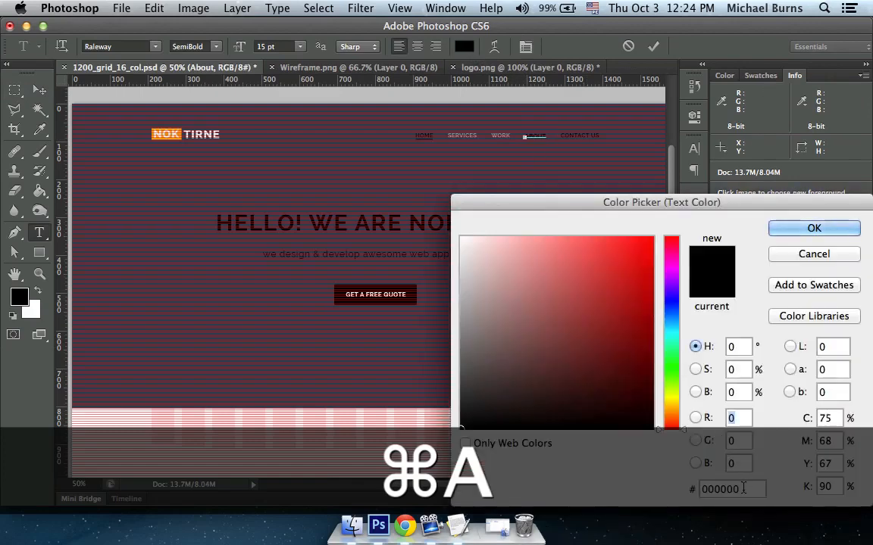
type("95a5a6")
left_click(813, 228)
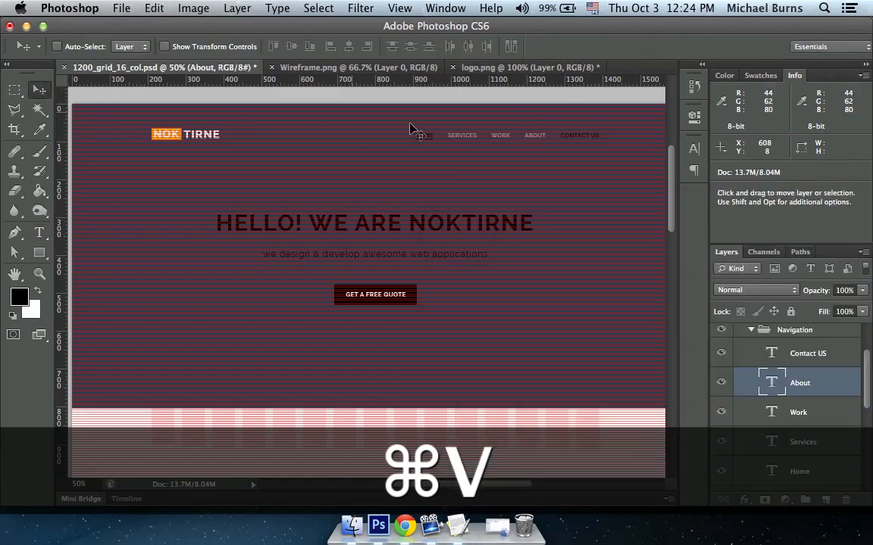
- Recolour the whole Contact Us navigation text to 95a5a6 and finish the text edit
left_click(578, 135)
key("super+a")
left_click(464, 47)
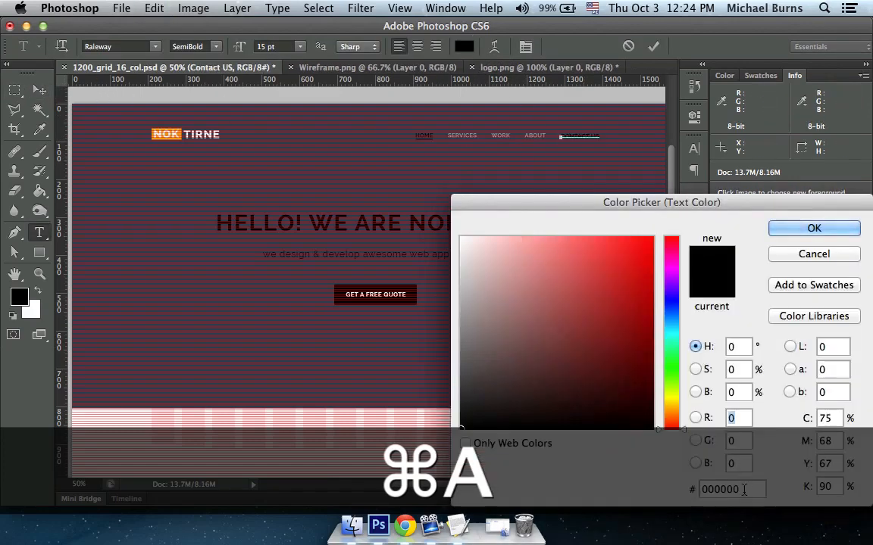
key("super+v")
left_click(814, 228)
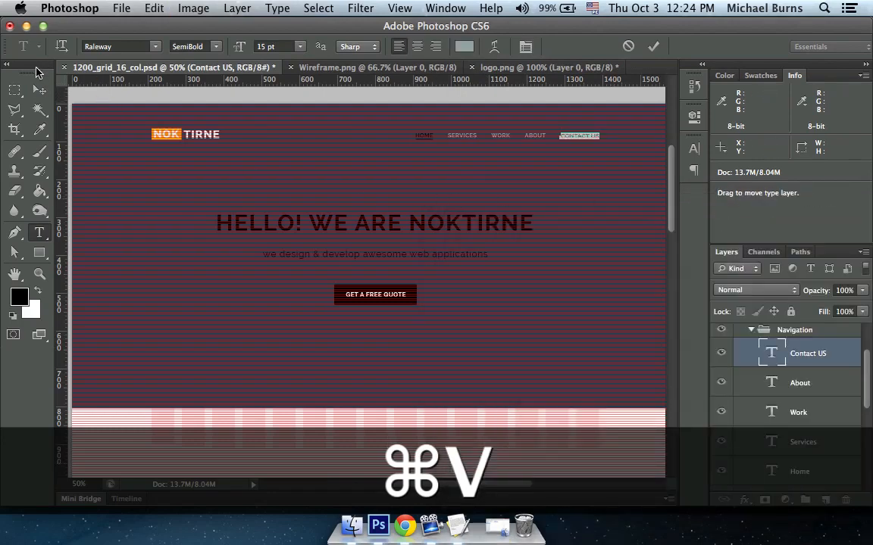
left_click(39, 90)
- Hide the Baseline Grid layer
key("super+h")
key("super+equal")
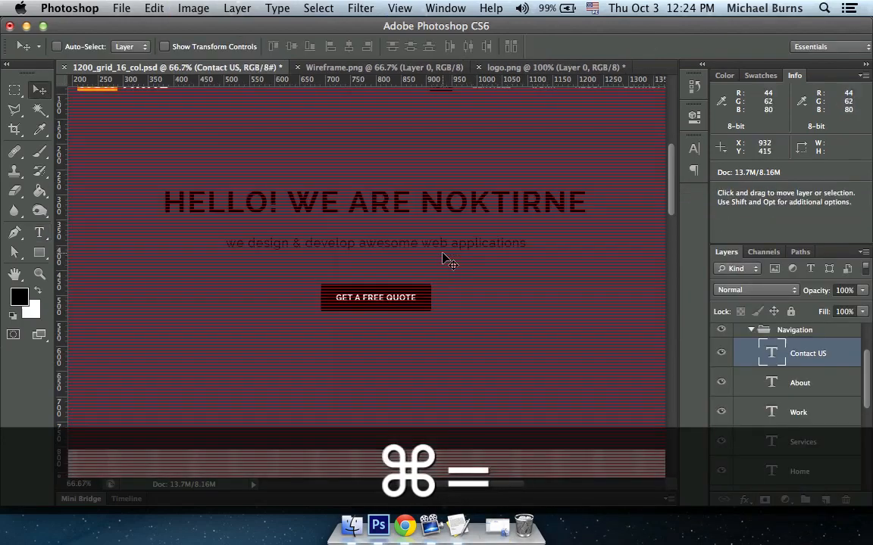
scroll(769, 394, "up", 2)
left_click(721, 356)
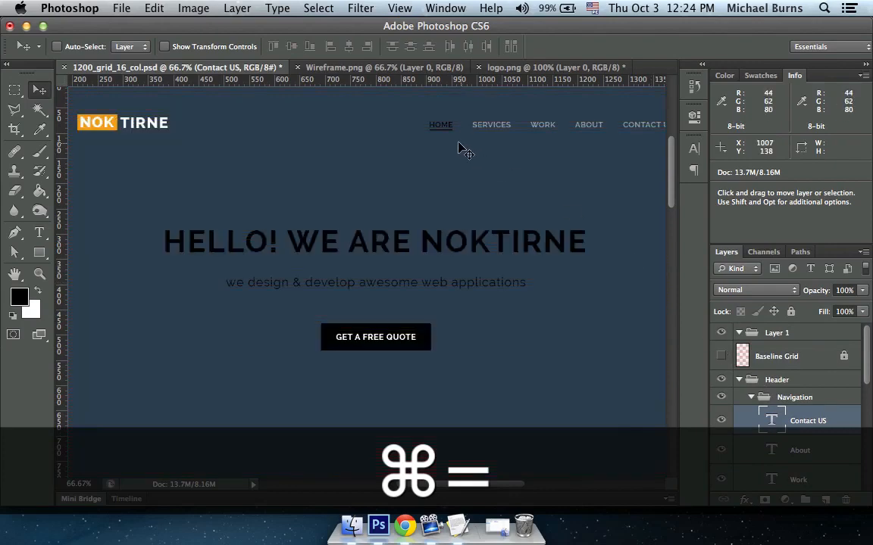
- Recolour the whole Home navigation text to white
key("t")
left_click(441, 125)
key("super+a")
left_click(461, 49)
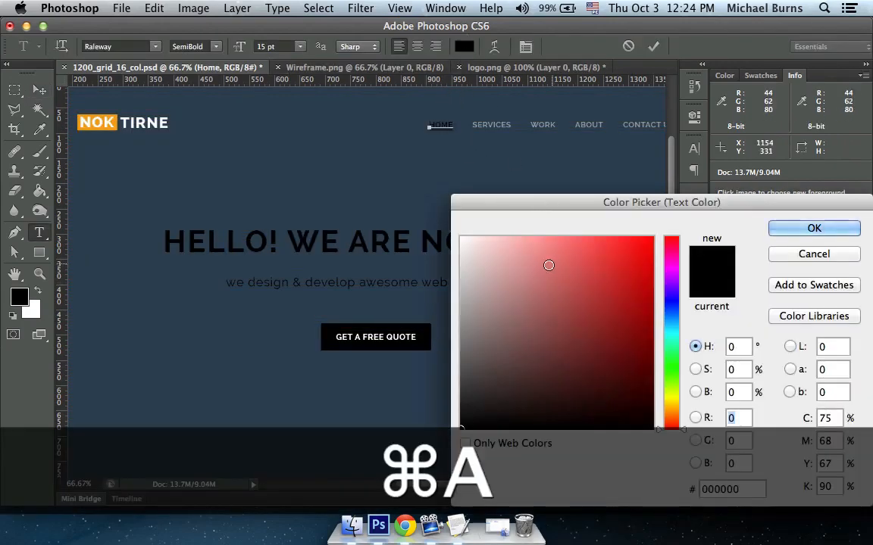
left_click_drag(549, 265, 458, 235)
left_click(787, 229)
- Set the fill of the Shape 1 underline beneath Home to white (ffffff) and hide its path outline
scroll(796, 430, "down", 2)
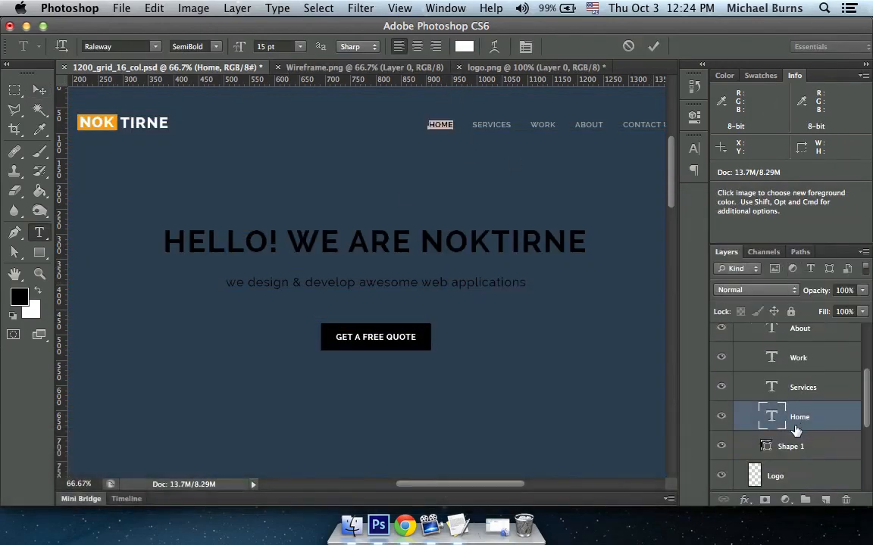
double_click(766, 446)
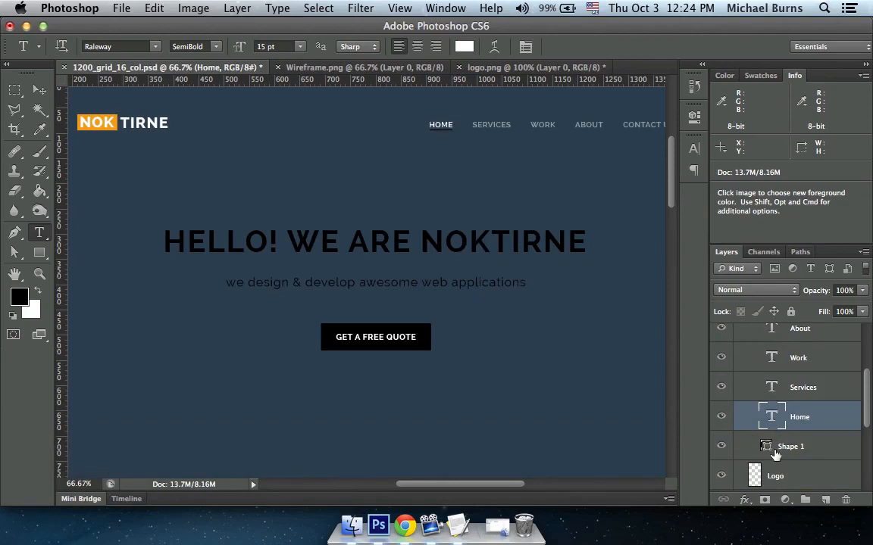
double_click(766, 447)
left_click_drag(500, 265, 429, 189)
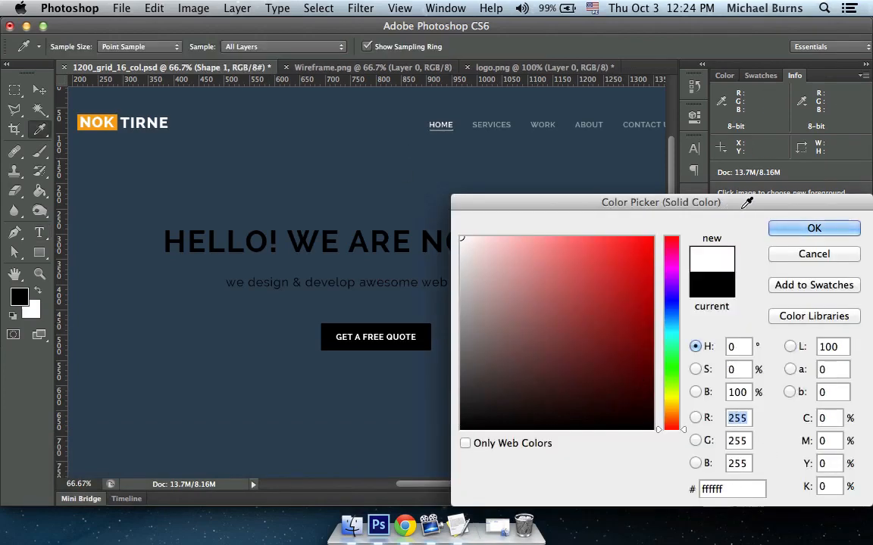
key("Return")
key("super+h")
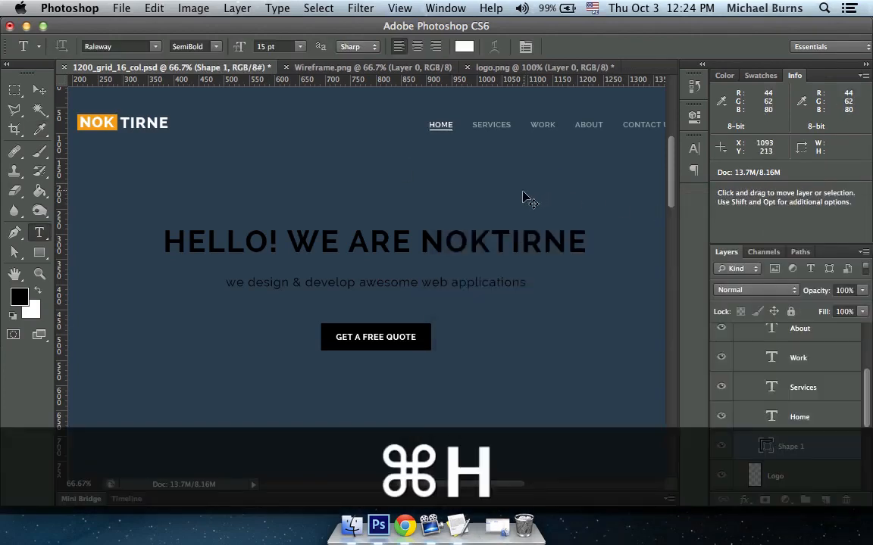
- Recolour the whole "Hello! We are Noktirne" headline to white (ffffff) and finish the text edit
left_click(399, 235)
key("super+a")
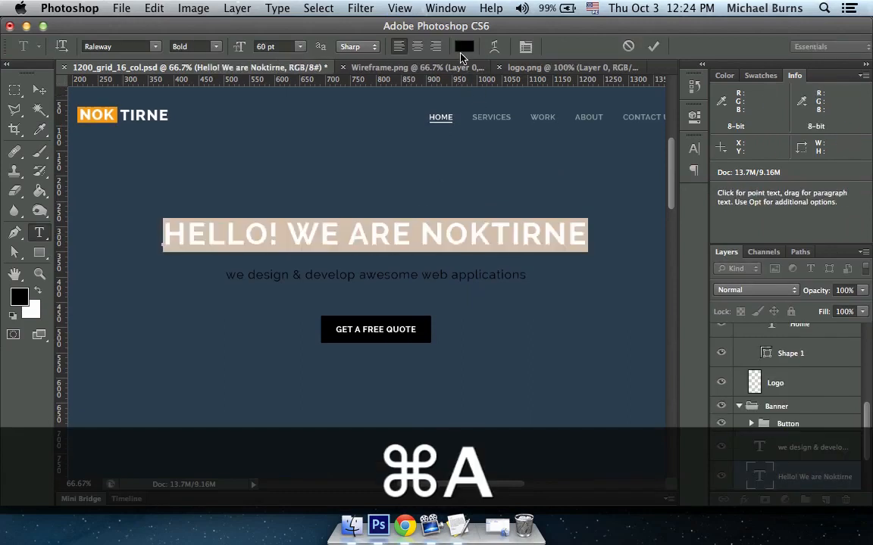
left_click(463, 47)
left_click_drag(511, 307, 456, 231)
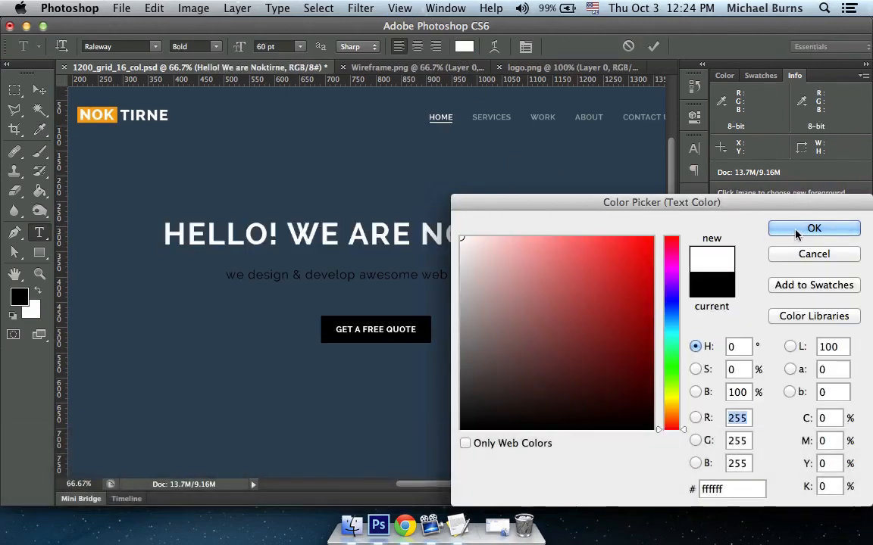
left_click(796, 231)
left_click(40, 90)
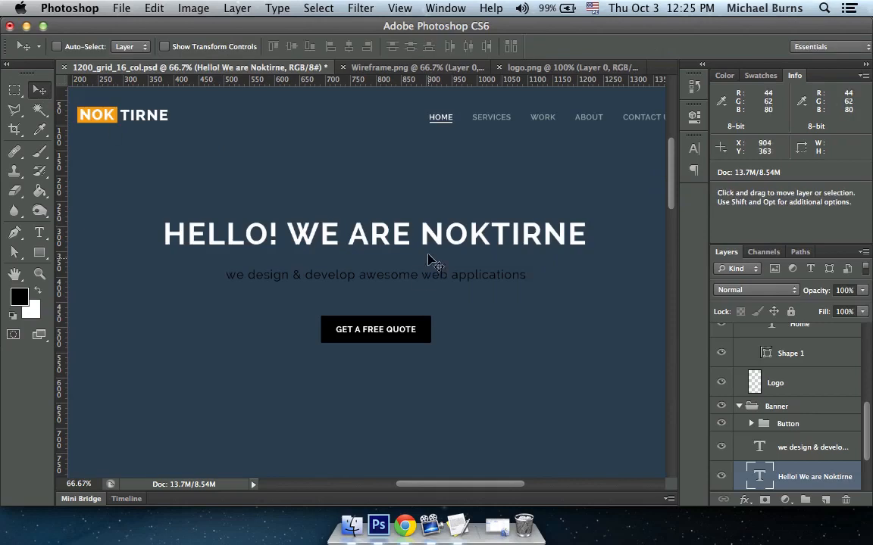
- Select the word NOKTIRNE in the headline, then copy the Orange colour code from the Flat UI Colors page in Chrome
key("t")
left_click_drag(421, 235, 554, 236)
double_click(524, 236)
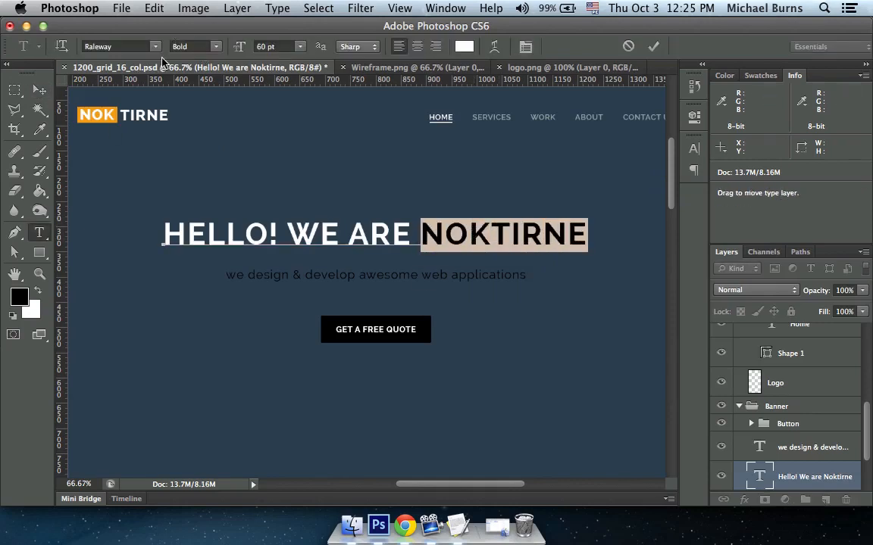
left_click(406, 525)
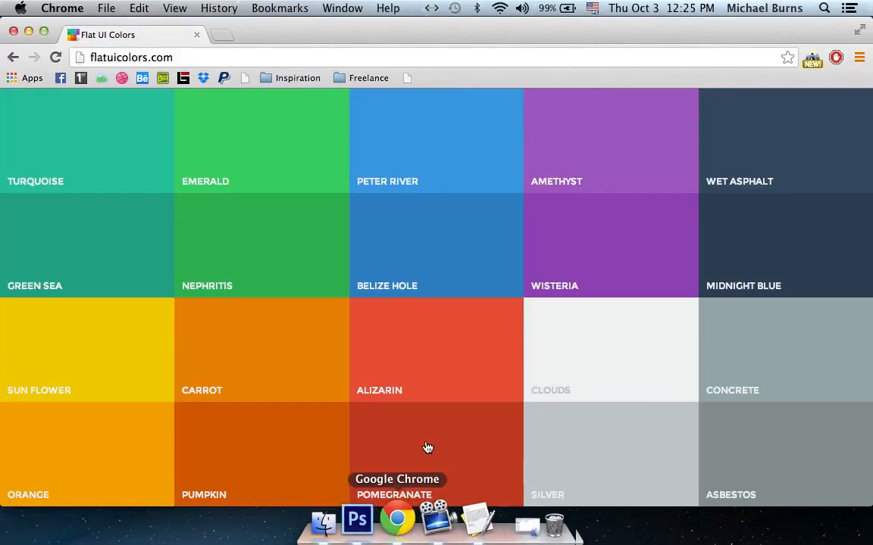
left_click(92, 455)
- Return to Photoshop and recolour the selected word NOKTIRNE to #f39c12
left_click(379, 525)
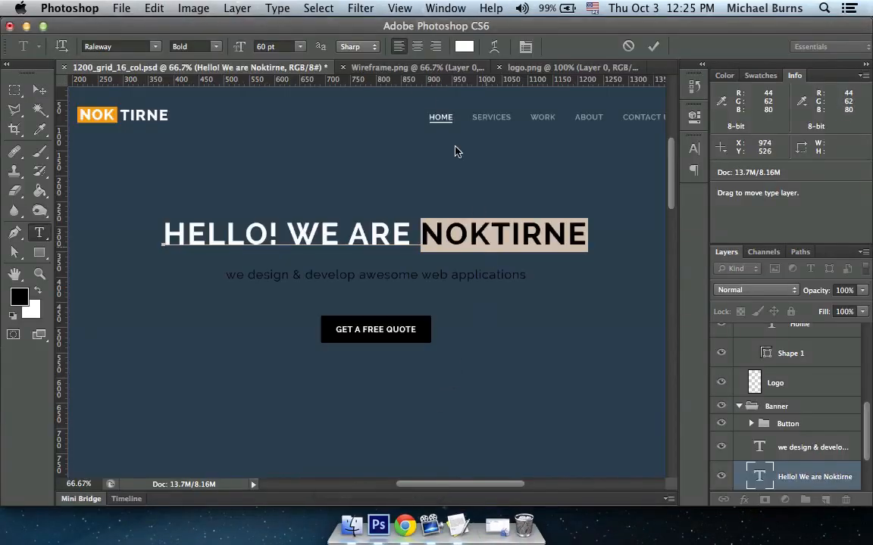
left_click(462, 47)
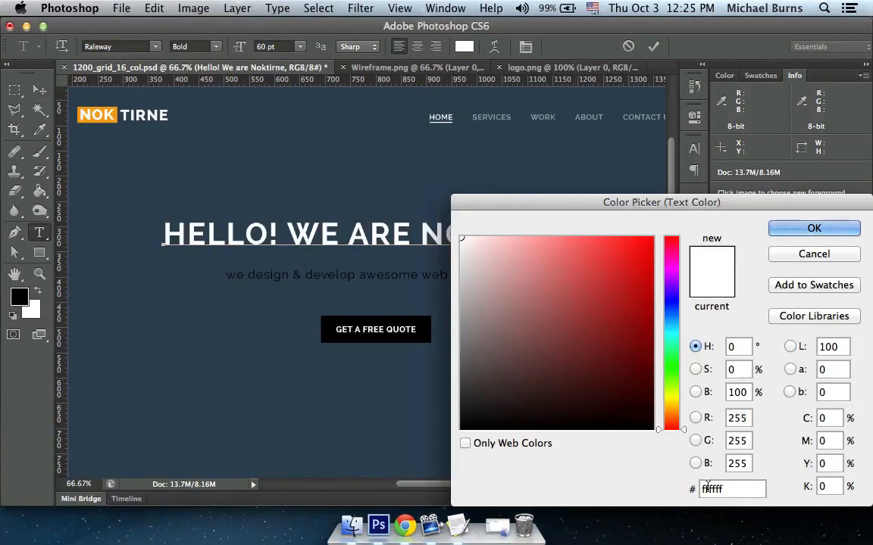
type("#f39c12")
left_click(814, 228)
- Set the "Hello! We are" part of the headline to the Light font weight and finish the text edit
left_click_drag(413, 234, 151, 219)
left_click(193, 47)
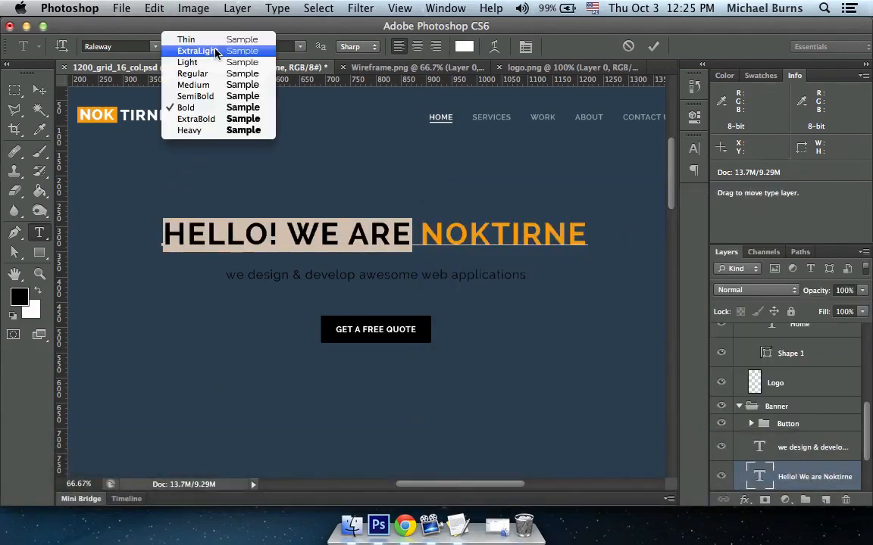
left_click(216, 63)
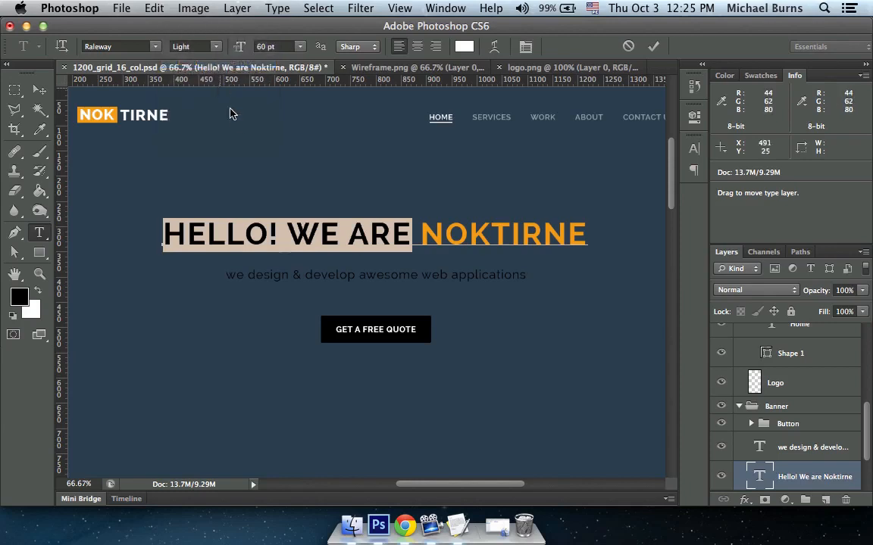
left_click(41, 89)
- Centre the headline horizontally on the whole canvas and clear the selection
scroll(409, 248, "left", 2)
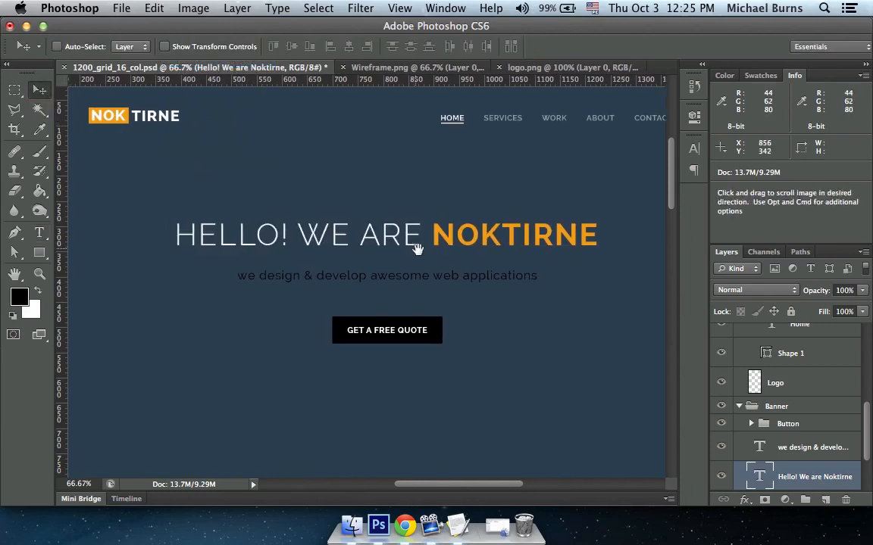
key("super+a")
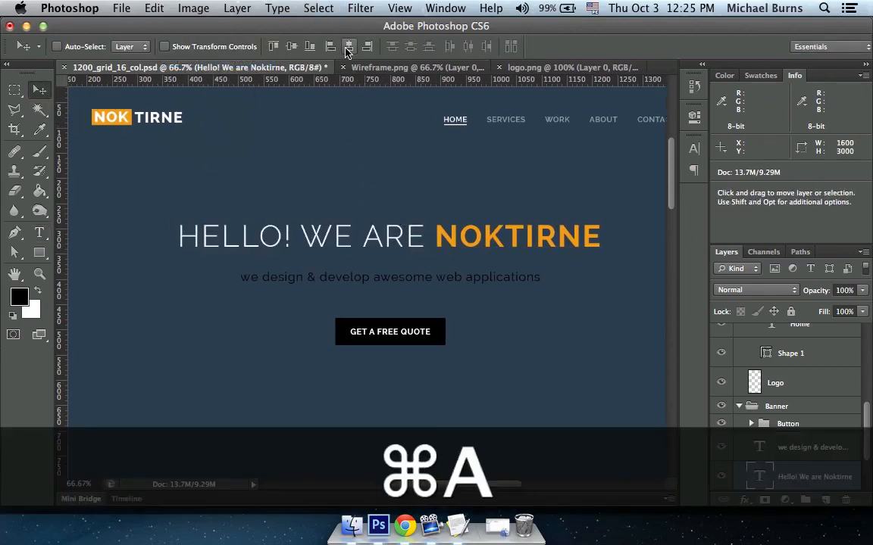
key("super+d")
- Recolour the words "web applications" in the tagline to white (ffffff)
left_click_drag(452, 315, 452, 299)
key("t")
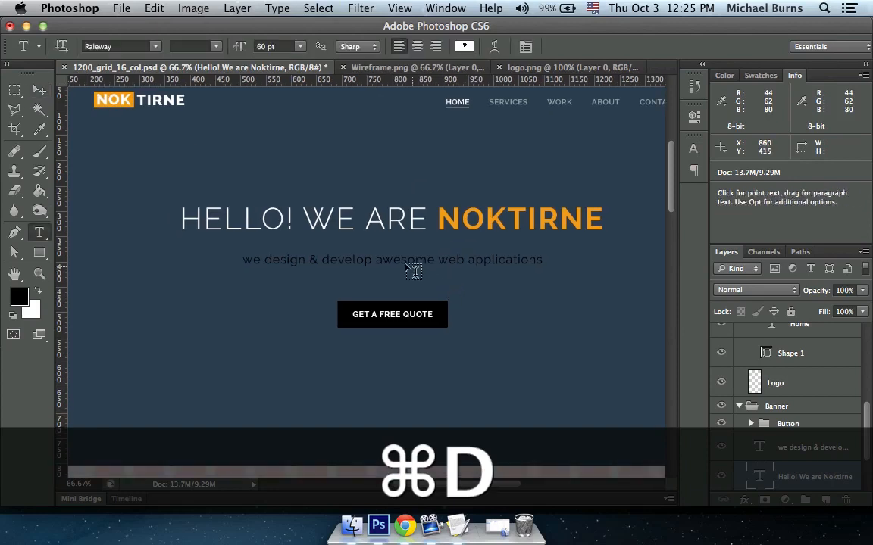
left_click_drag(440, 259, 552, 274)
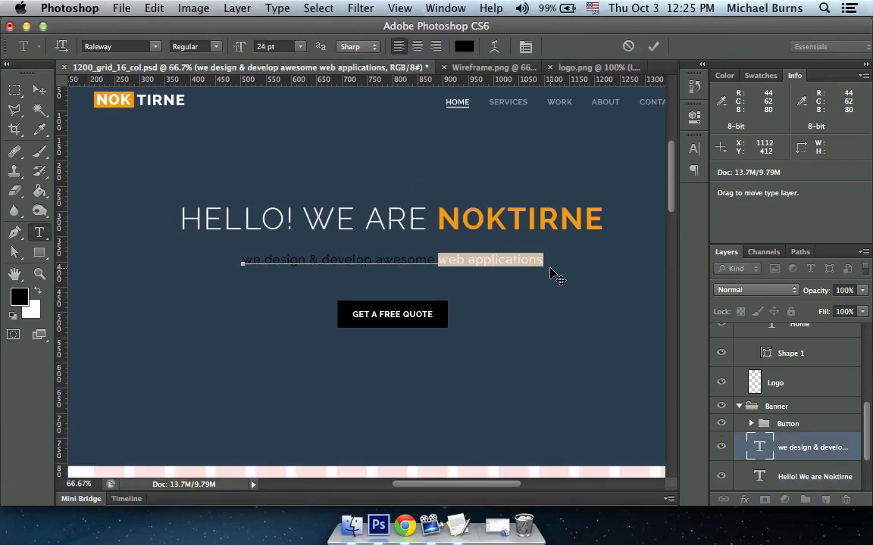
left_click(464, 46)
left_click(462, 240)
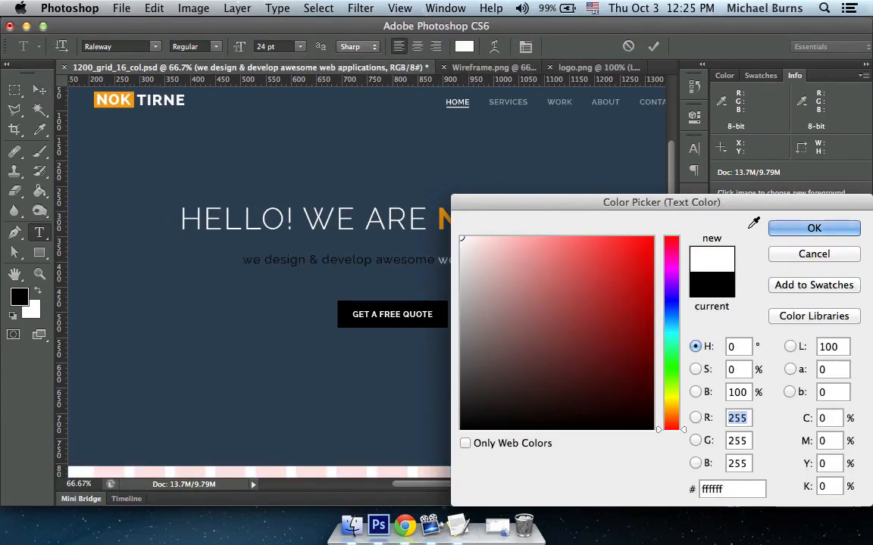
left_click(793, 231)
- Open the text colour for "we design & develop awesome" in the tagline and copy the Concrete colour code from the Flat UI Colors page in Chrome
left_click(446, 260)
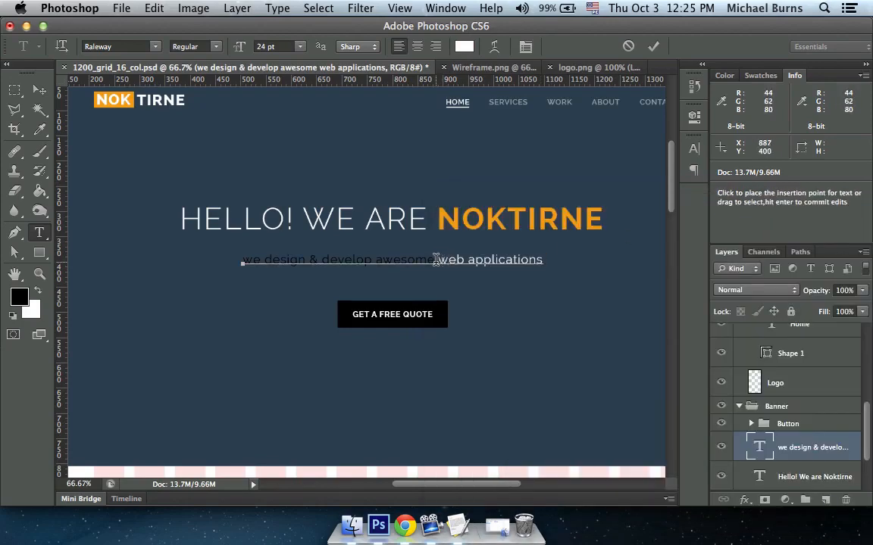
left_click_drag(436, 259, 242, 260)
left_click(463, 46)
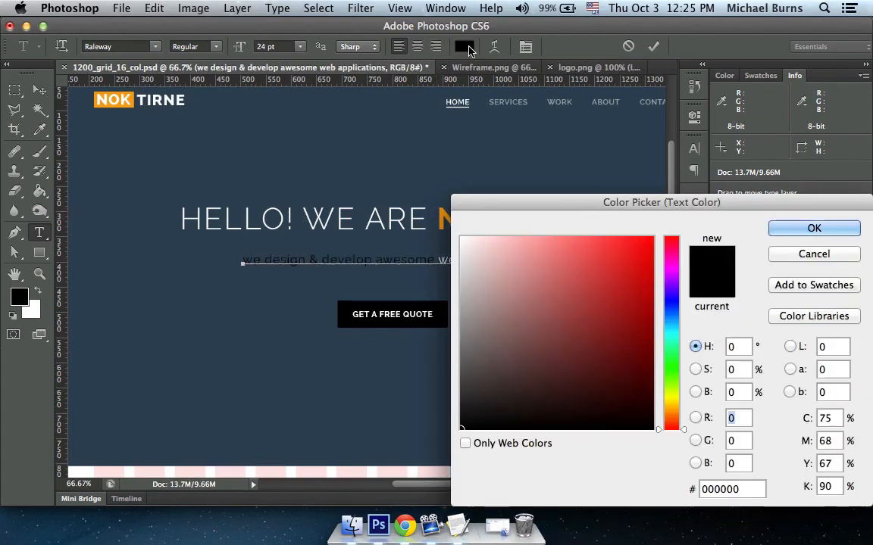
left_click_drag(530, 203, 433, 193)
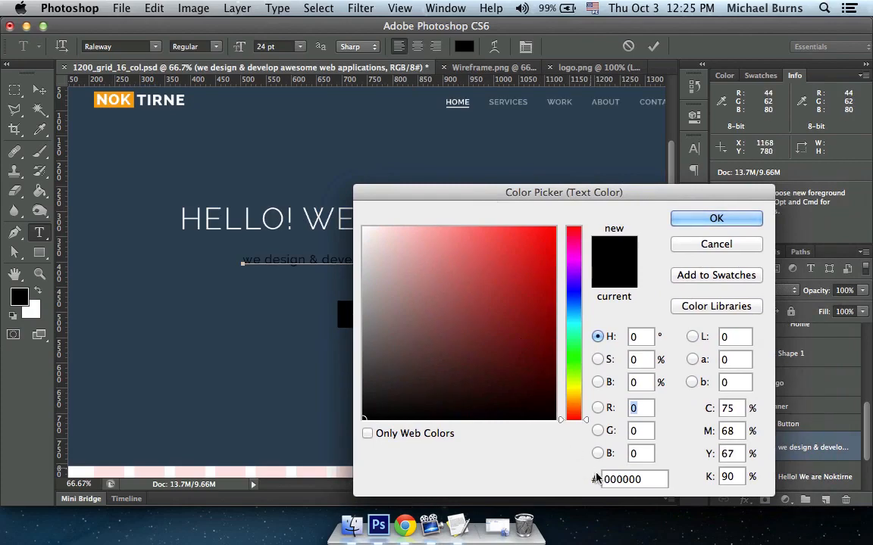
double_click(643, 479)
left_click(405, 525)
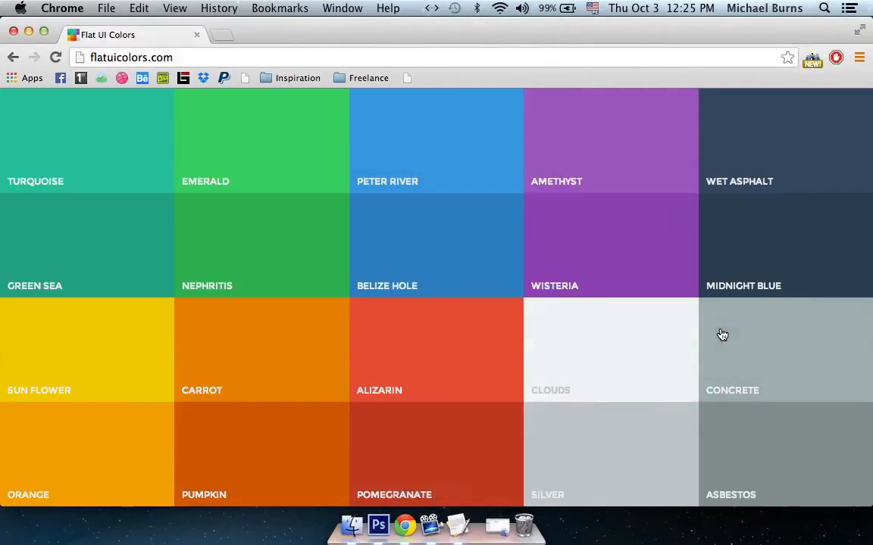
left_click(722, 334)
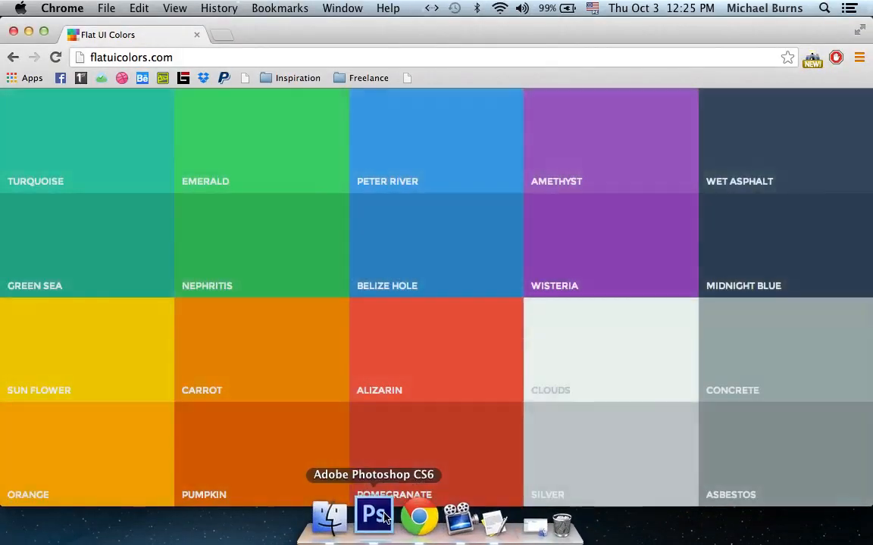
- Return to Photoshop and recolour the selected tagline words to 95a5a6
left_click(379, 525)
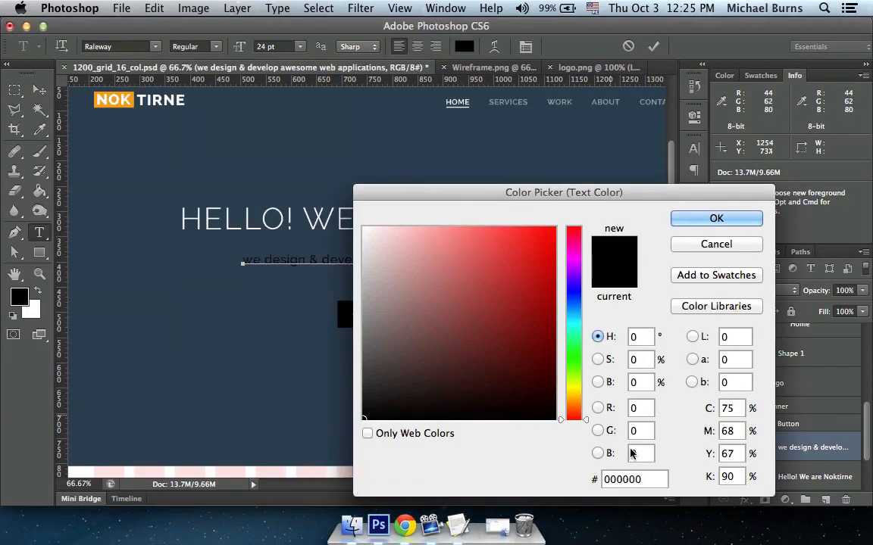
type("95a5a6")
key("Return")
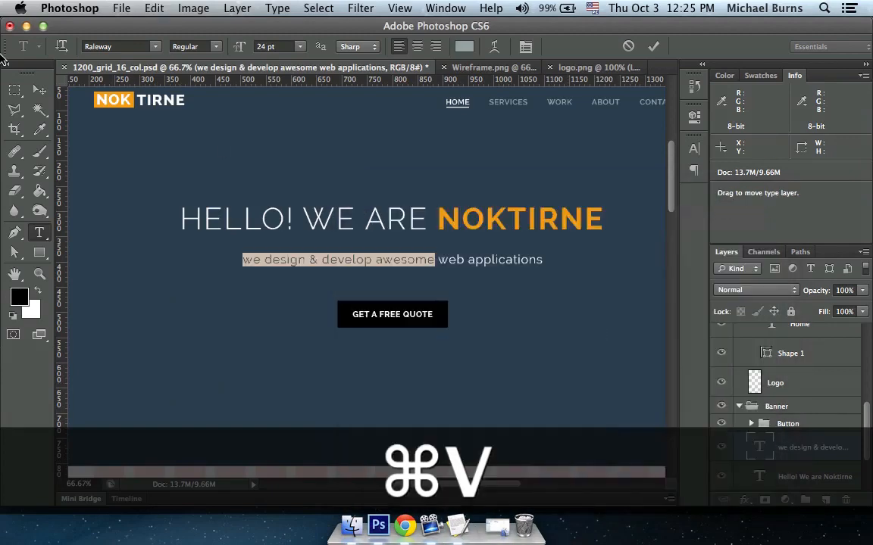
- Commit the tagline recolour and preview the banner with the panels hidden
left_click(13, 87)
key("Tab")
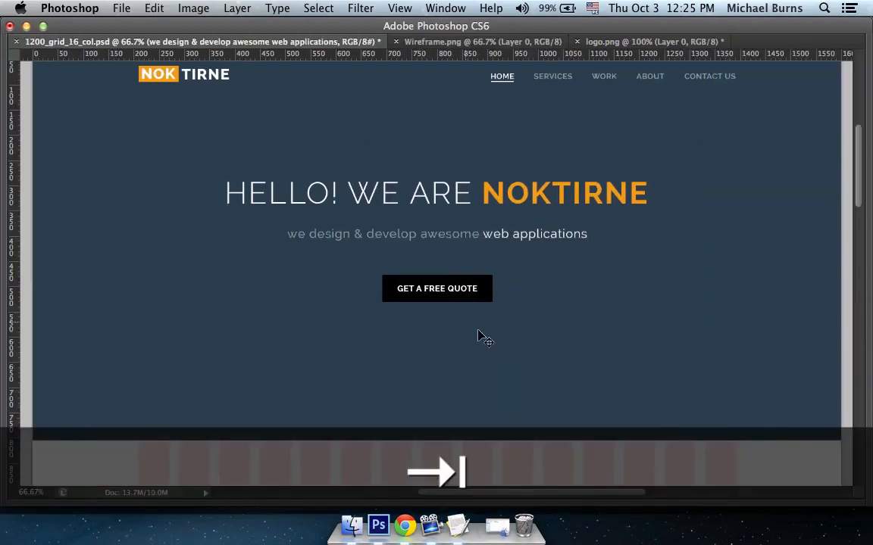
key("Tab")
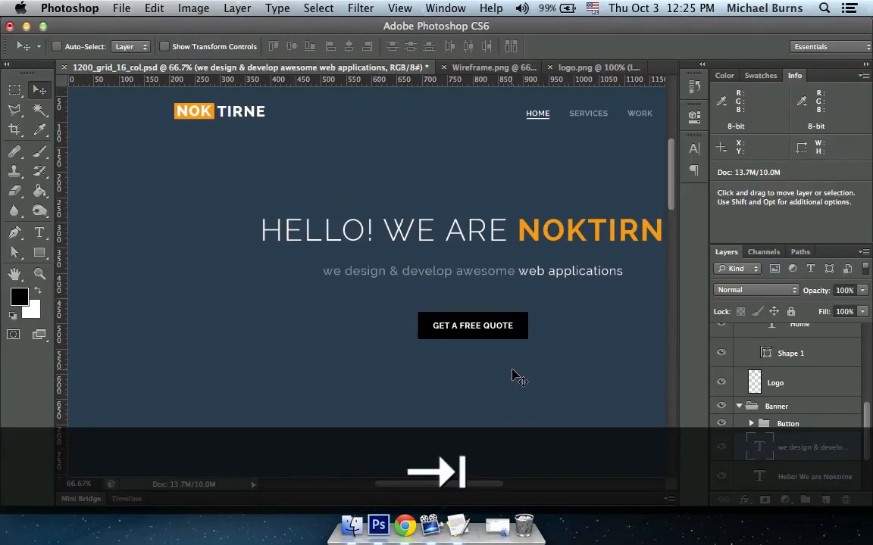
left_click_drag(552, 366, 504, 345)
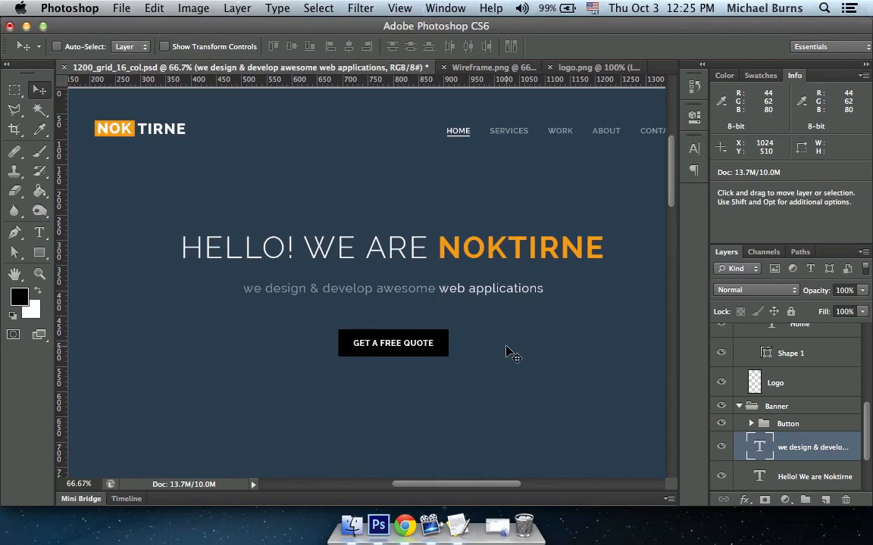
scroll(509, 350, "down", 2)
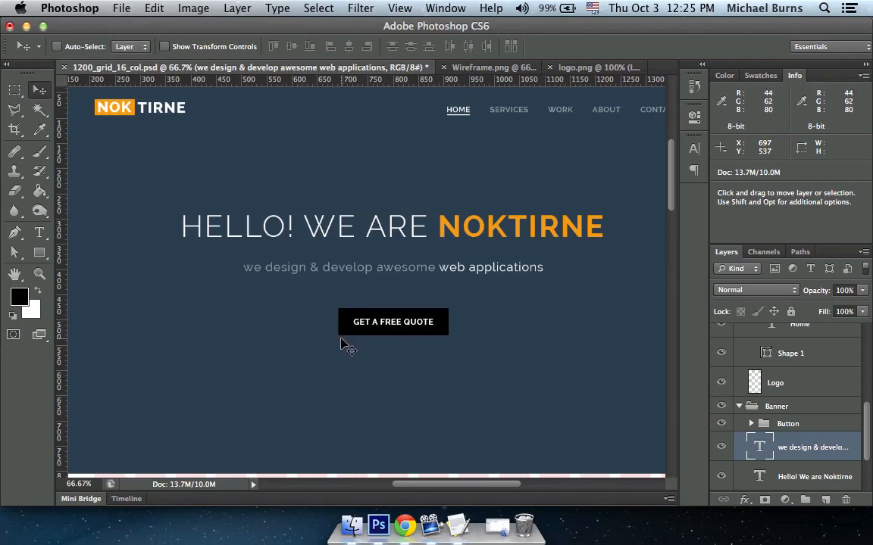
- Recolour the rounded rectangle of the "Get a free quote" button to white (ffffff)
key("super")
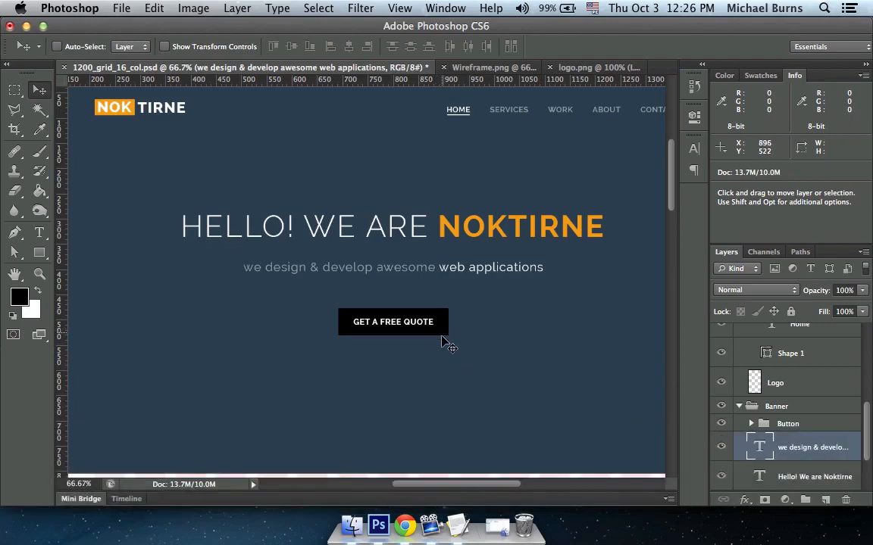
left_click_drag(443, 341, 442, 333)
left_click_drag(444, 370, 453, 384)
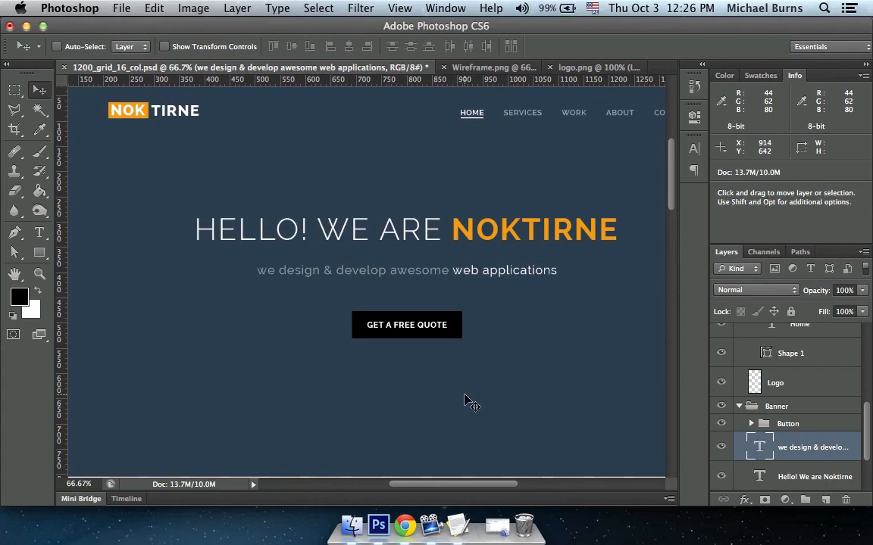
scroll(465, 401, "down", 1)
left_click(458, 325, "super")
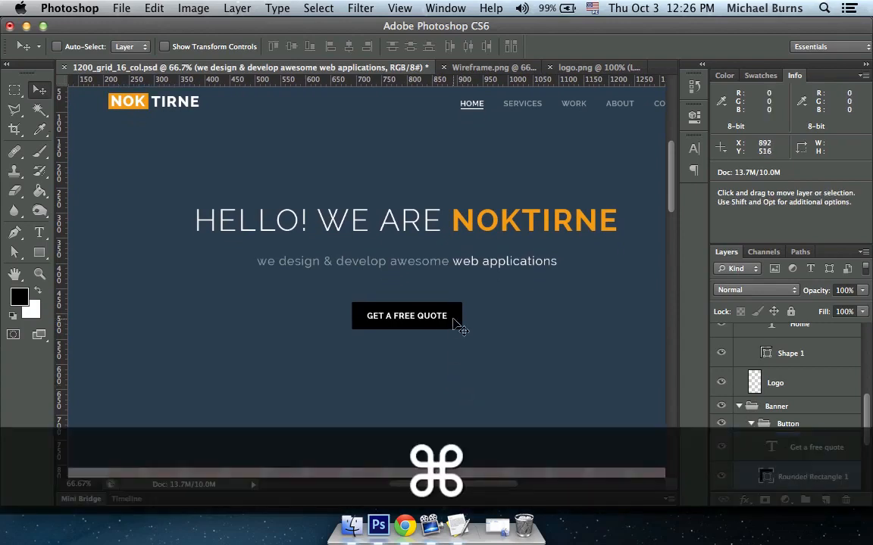
double_click(767, 447)
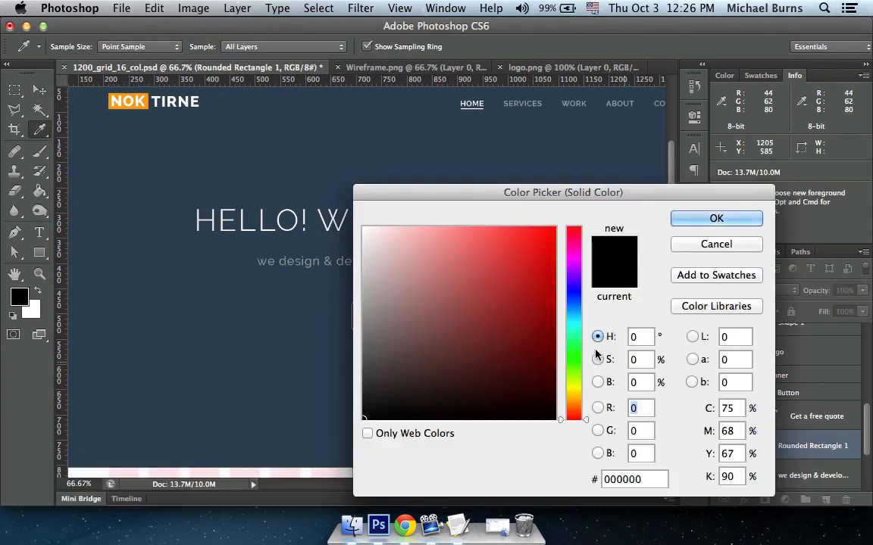
left_click(250, 148)
left_click_drag(389, 253, 356, 220)
left_click(682, 219)
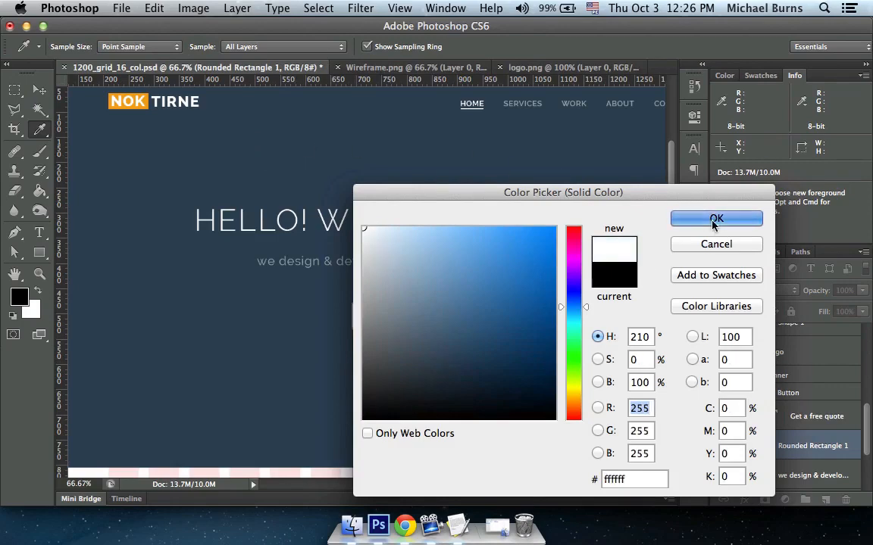
- Recolour the "Get a free quote" button text to black (000000)
key("super+h")
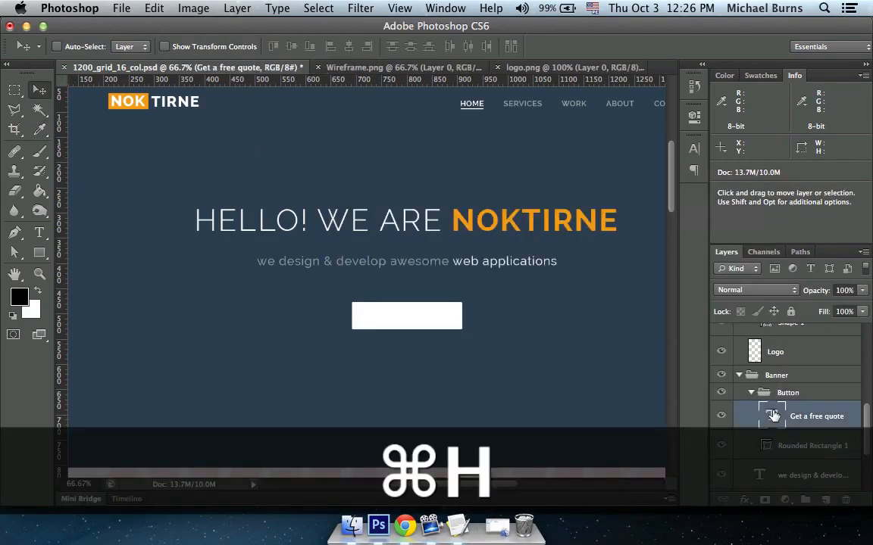
double_click(771, 416)
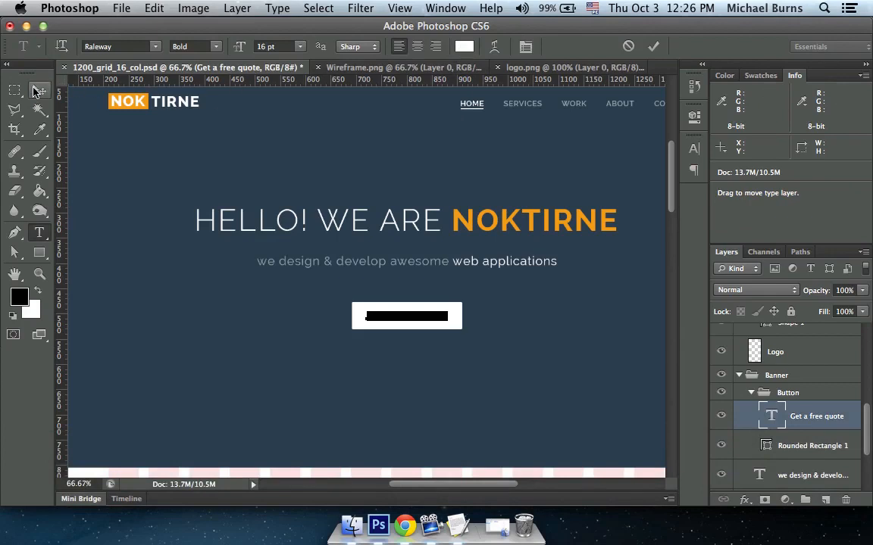
left_click(36, 91)
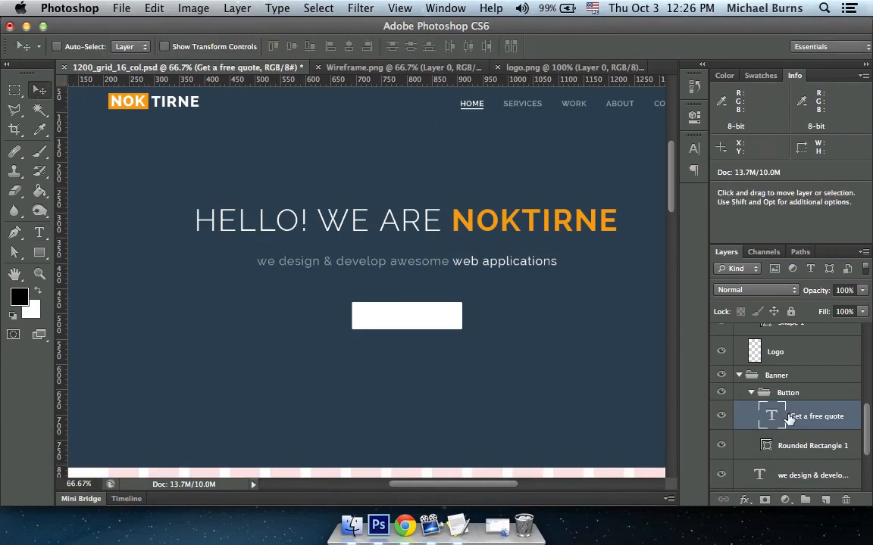
key("t")
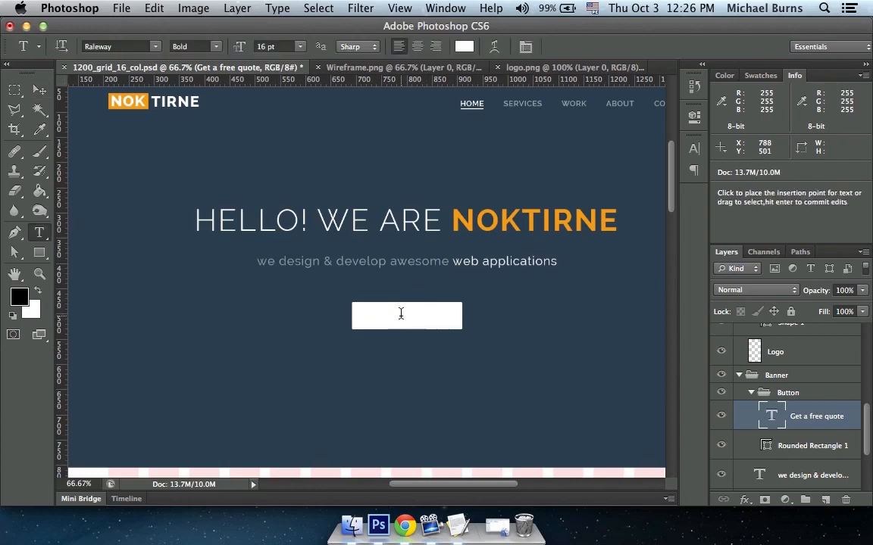
left_click(399, 311)
key("cmd+a")
left_click(464, 46)
left_click_drag(465, 367, 292, 446)
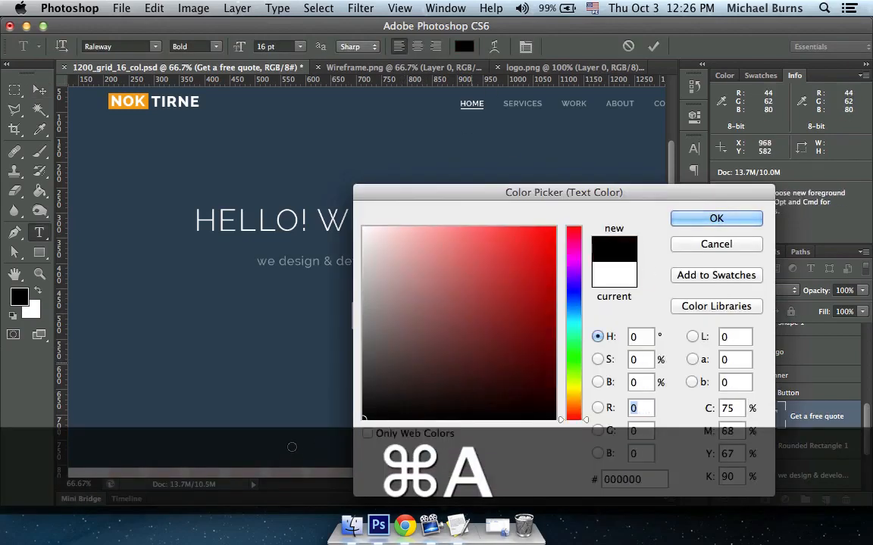
left_click(709, 216)
left_click(34, 94)
- Reduce the fill opacity of the button's rounded rectangle to 10%
scroll(481, 311, "down", 2)
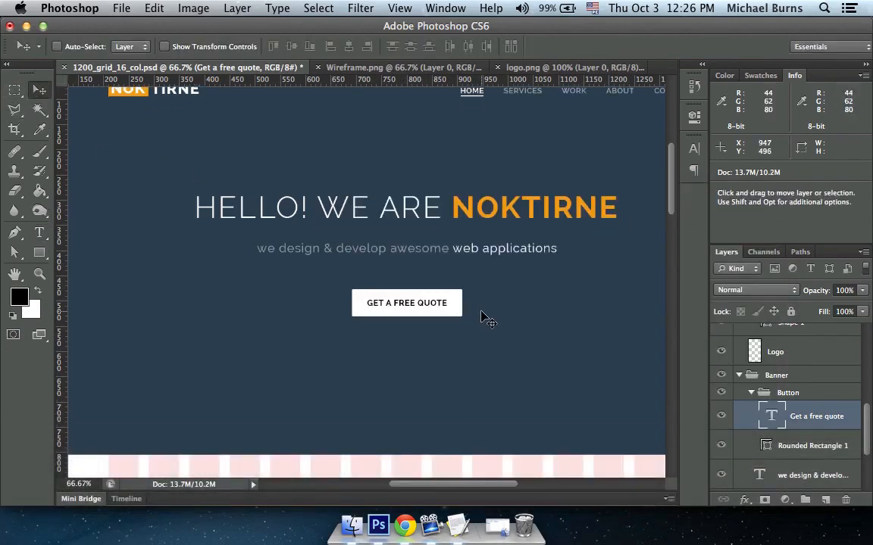
key("super+=")
left_click_drag(476, 368, 466, 354)
left_click(488, 278, "super")
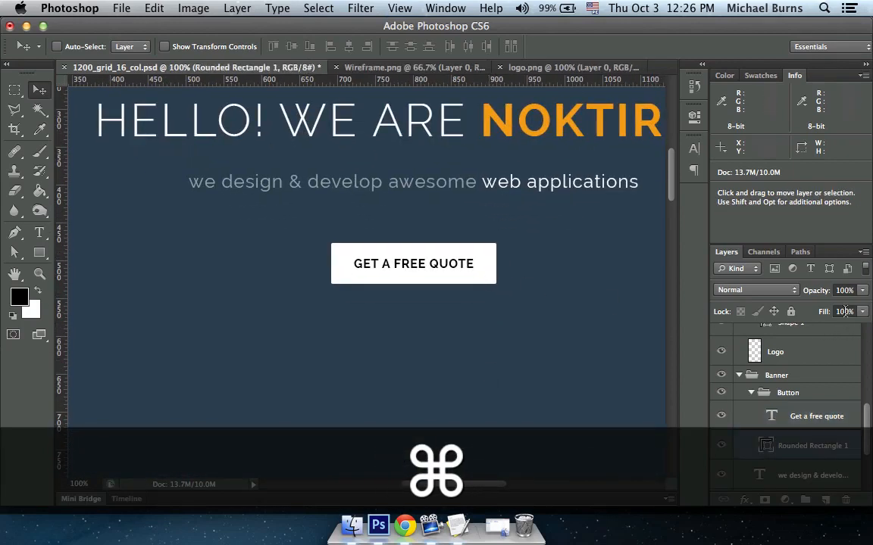
type("0")
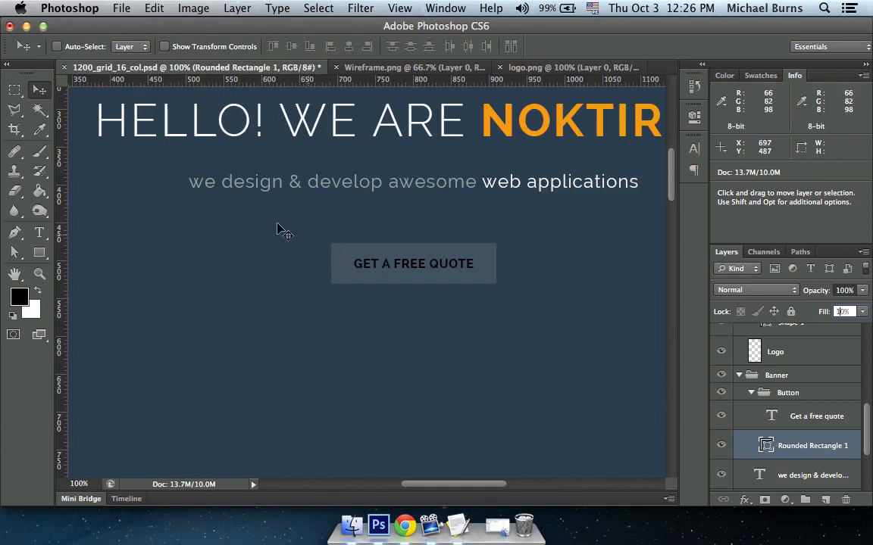
- Give the button's rounded rectangle a 1 pt solid white stroke
left_click_drag(39, 252, 106, 260)
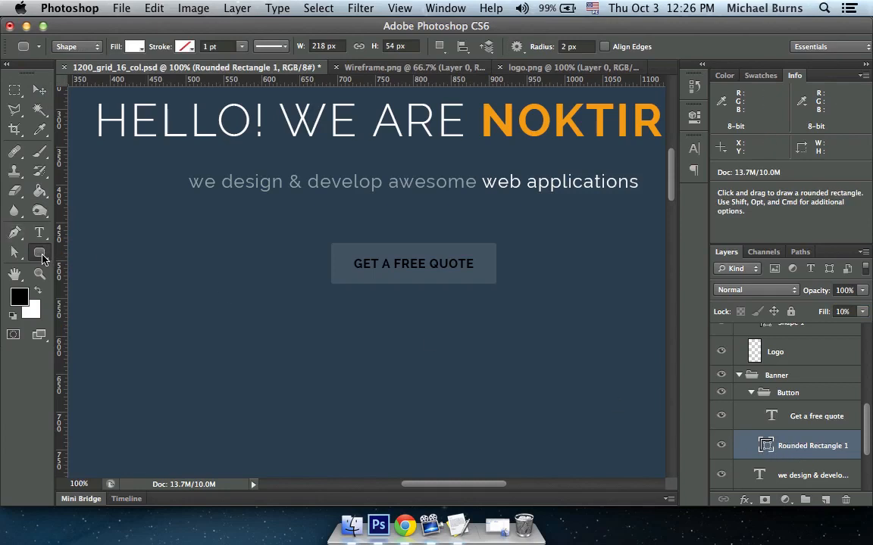
left_click_drag(42, 259, 71, 265)
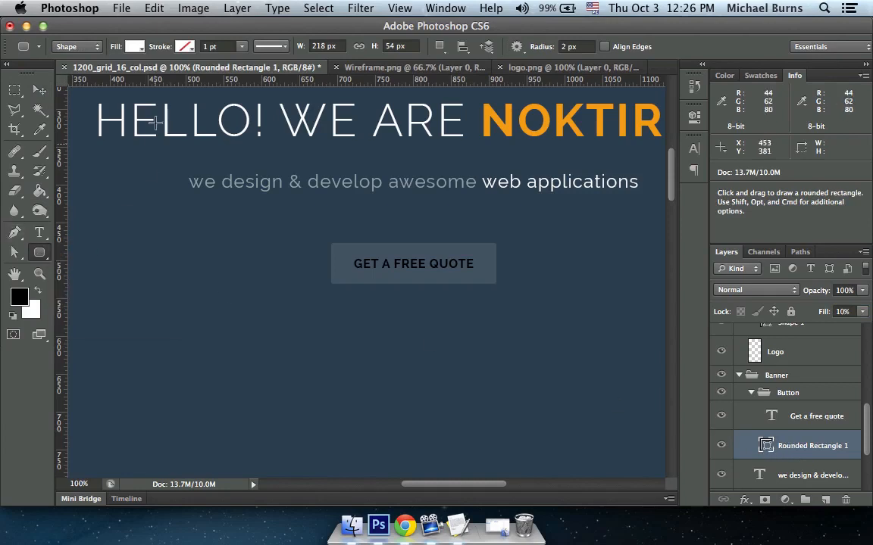
left_click(184, 48)
left_click(151, 76)
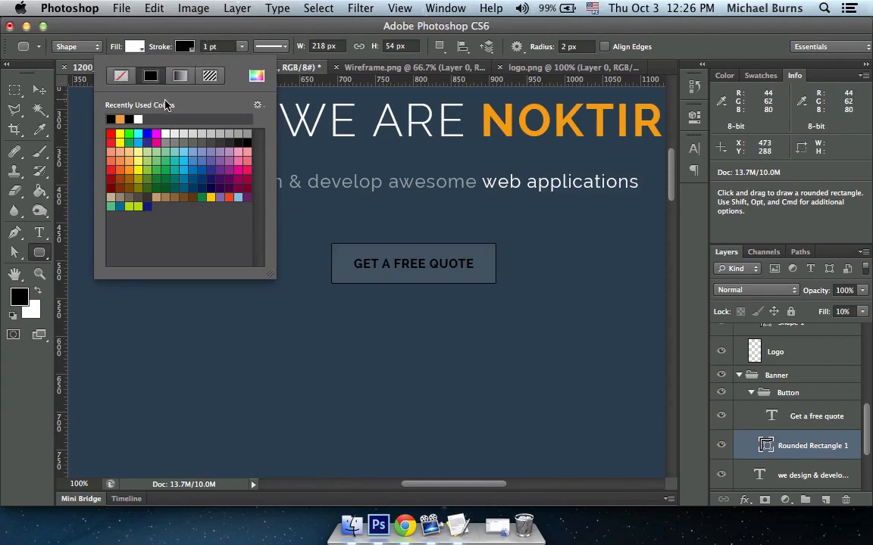
left_click(138, 119)
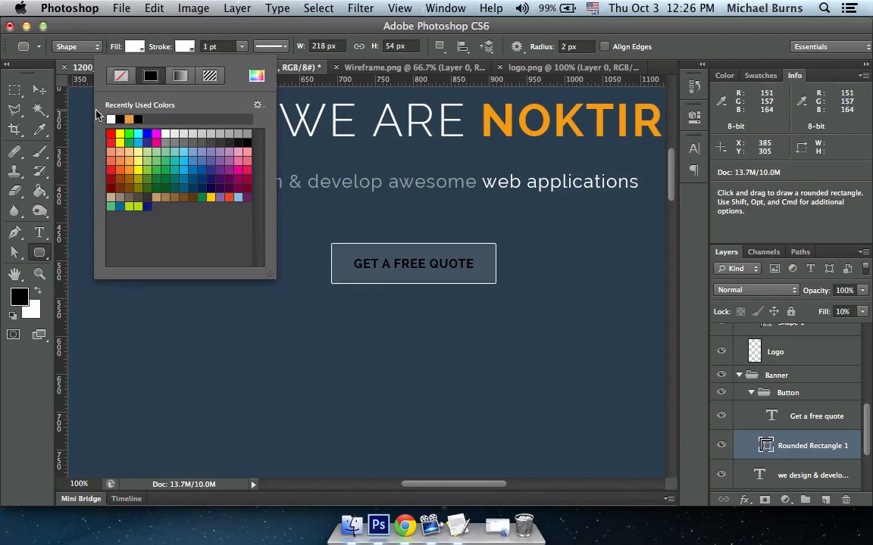
left_click(39, 90)
- Recolour the "Get a free quote" button text to white, sampling the colour from the tagline's "web applications"
key("t")
left_click(415, 265)
key("super+a")
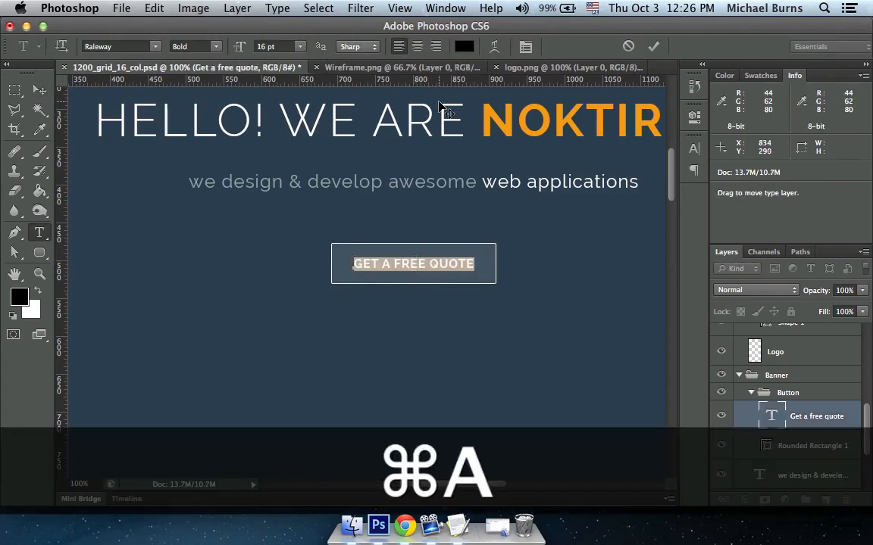
left_click(464, 46)
left_click(485, 183)
left_click(682, 218)
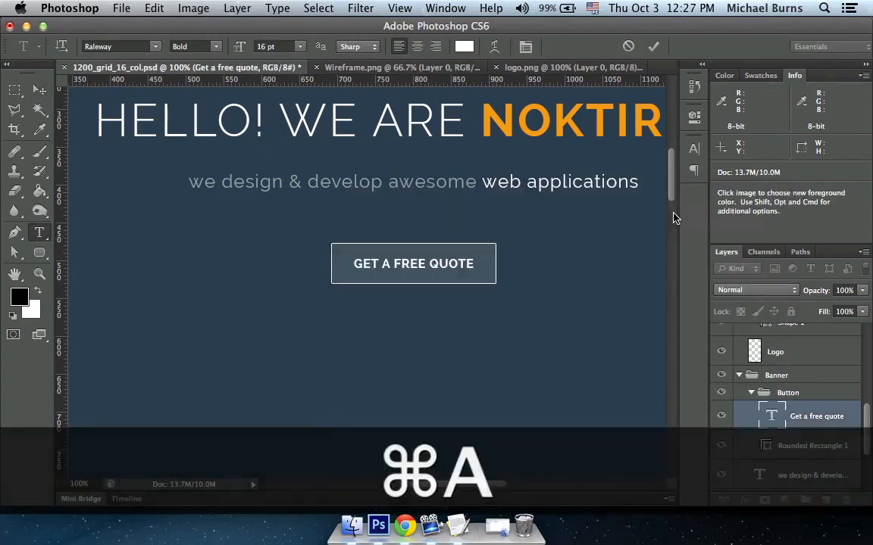
left_click(40, 90)
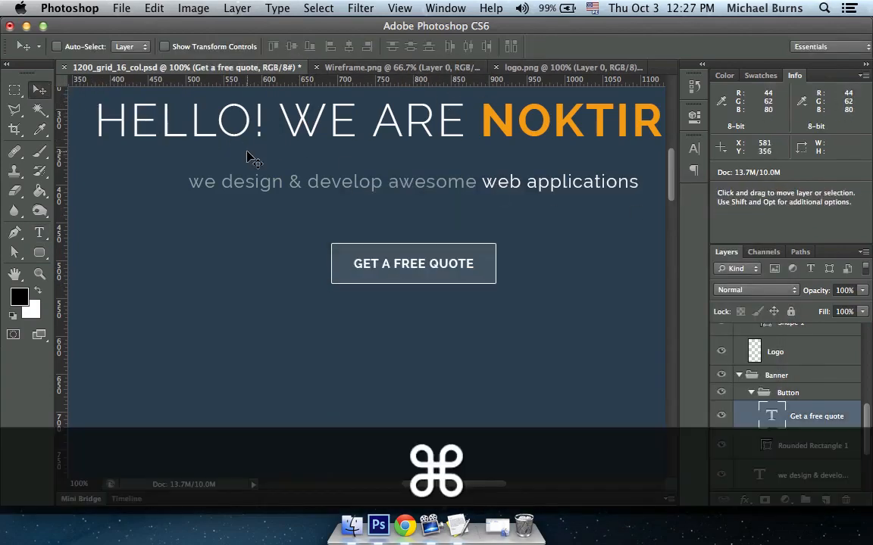
- Lower the fill opacity of the button's rounded rectangle to 5%
key("super+minus")
key("super+minus")
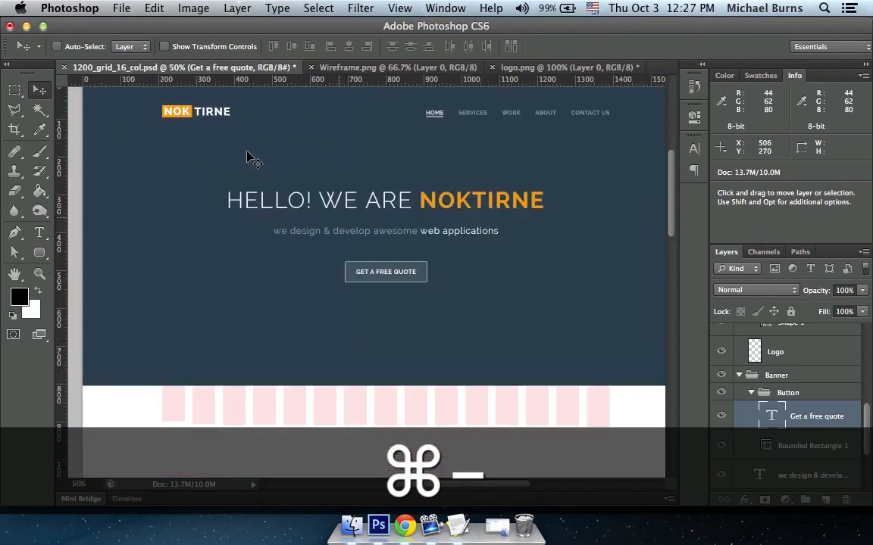
key("super+equal")
key("super+equal")
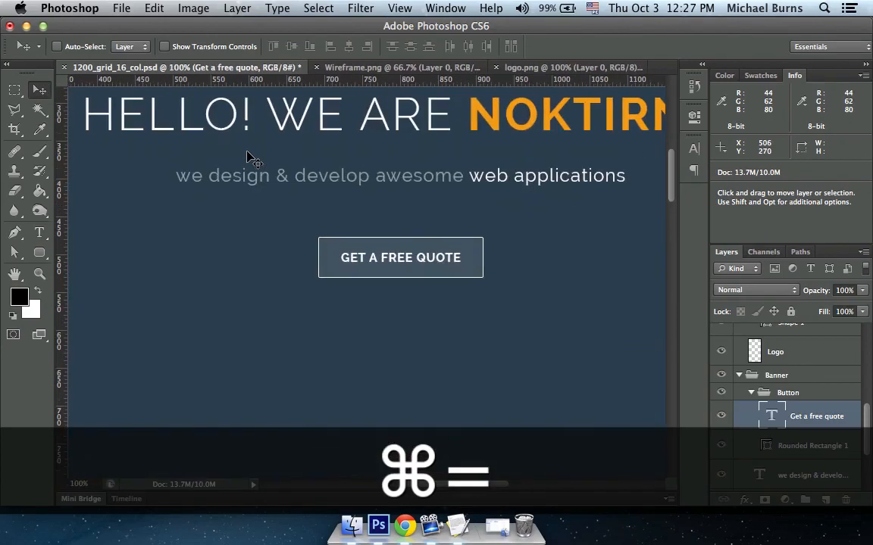
left_click(479, 271, "super")
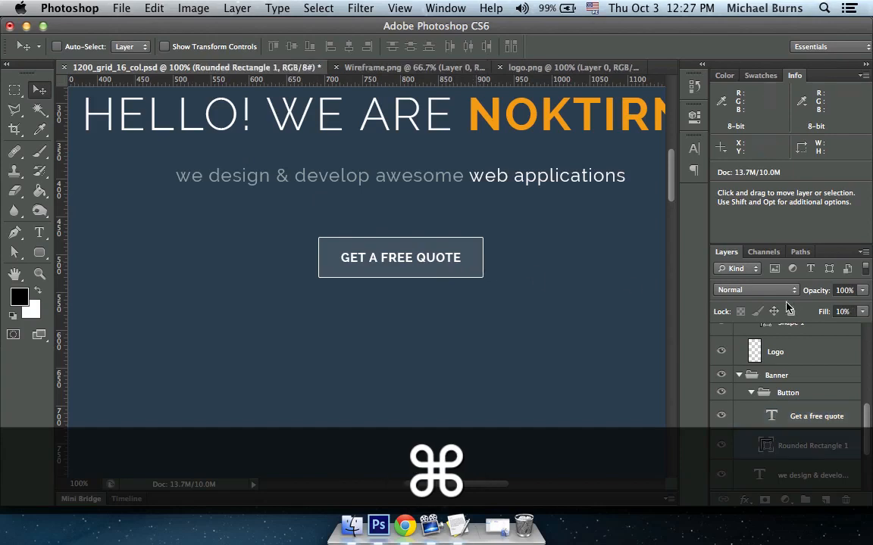
type("7")
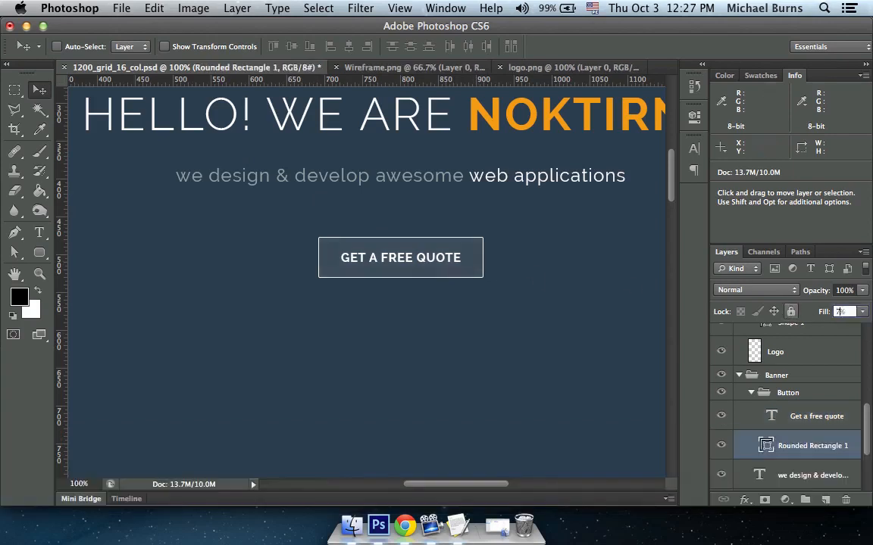
key("super+minus")
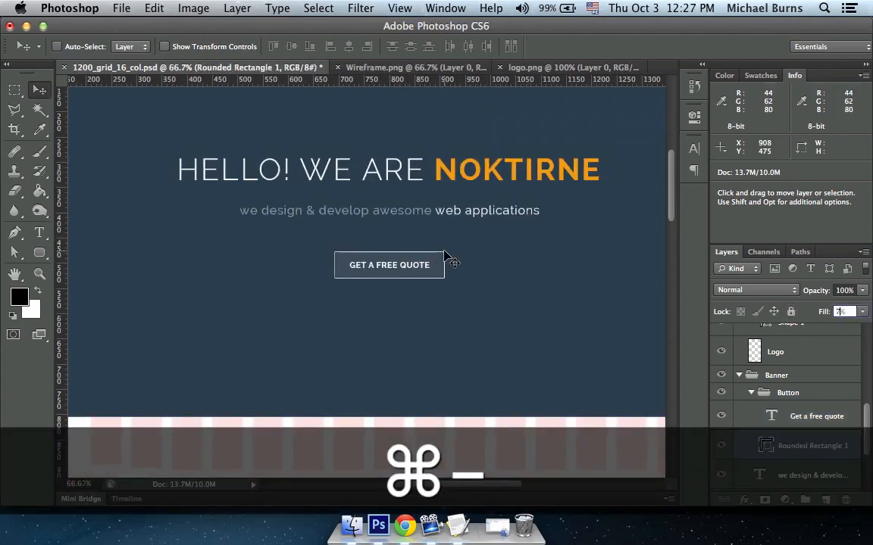
key("shift+Left")
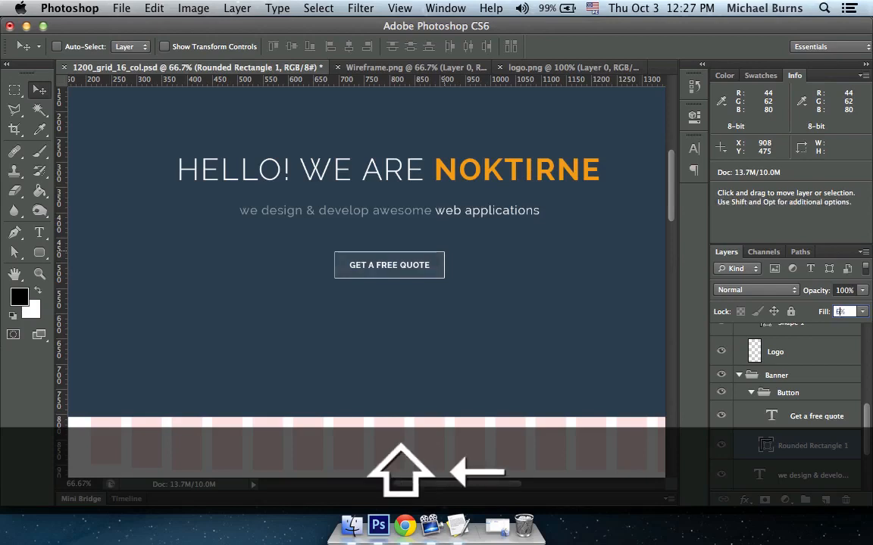
key("super+equal")
key("super+equal")
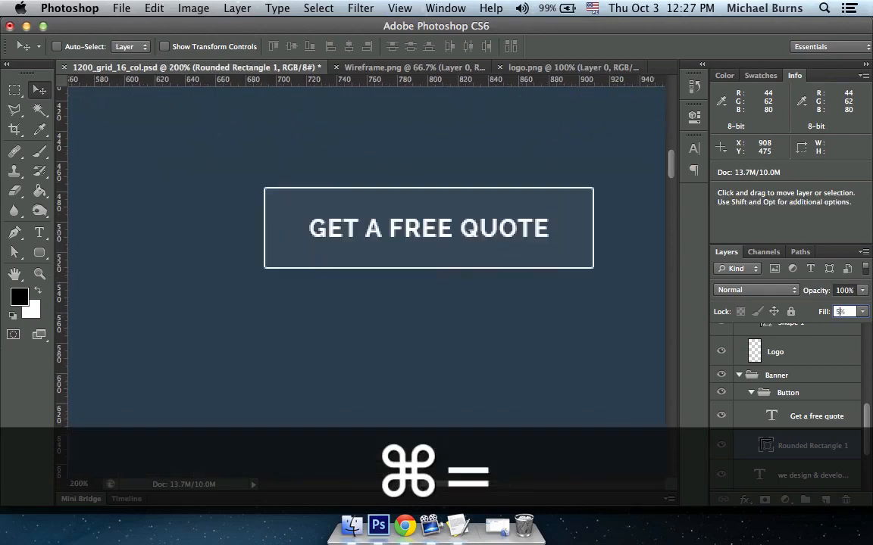
key("super+minus")
key("super+minus")
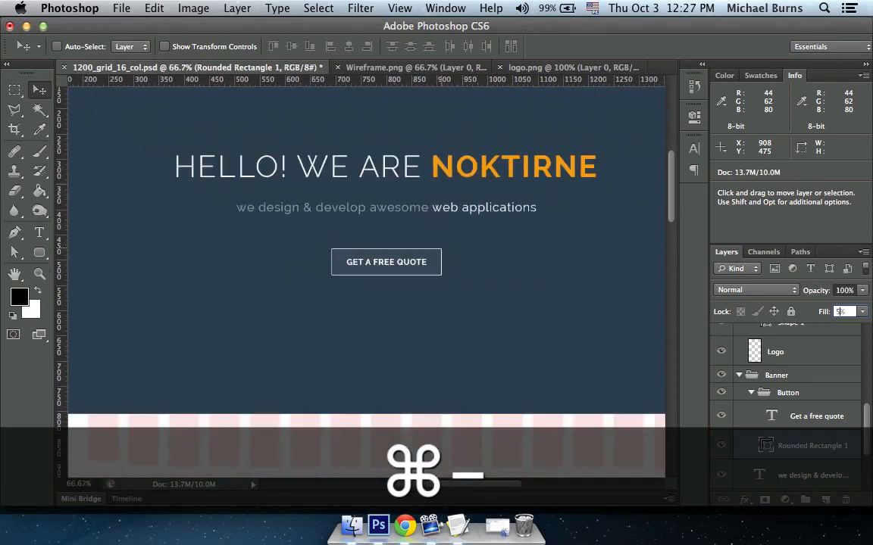
key("Return")
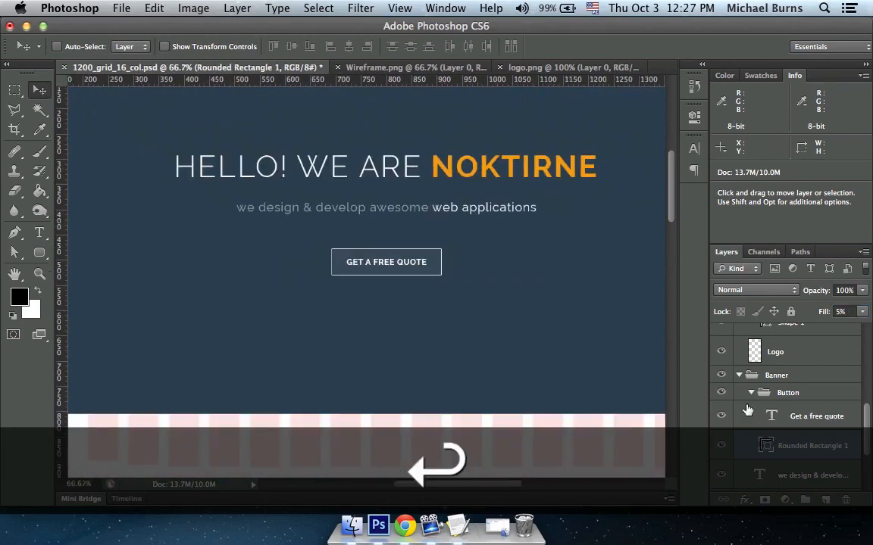
- Preview the banner with the panels hidden and turn the layout guides back on
key("Tab")
left_click_drag(526, 249, 429, 229)
key("Tab")
key("super+semicolon")
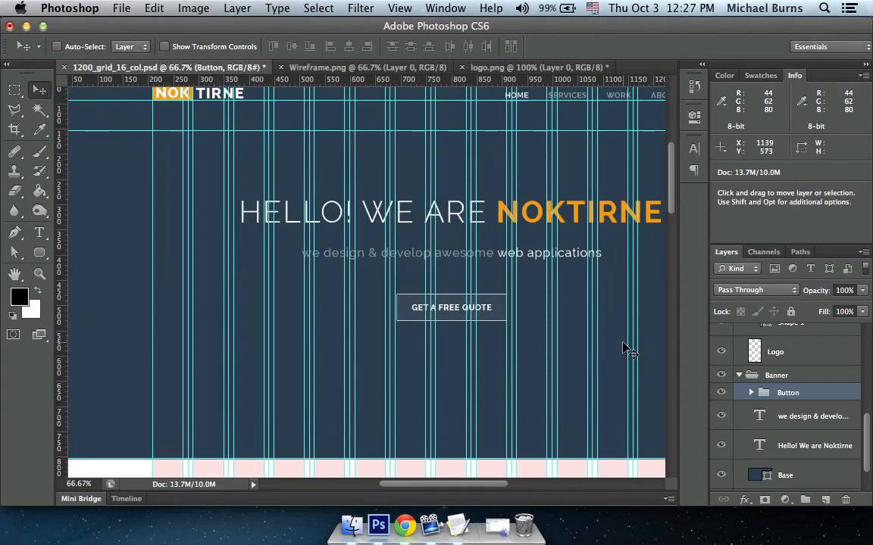
scroll(787, 386, "up", 10)
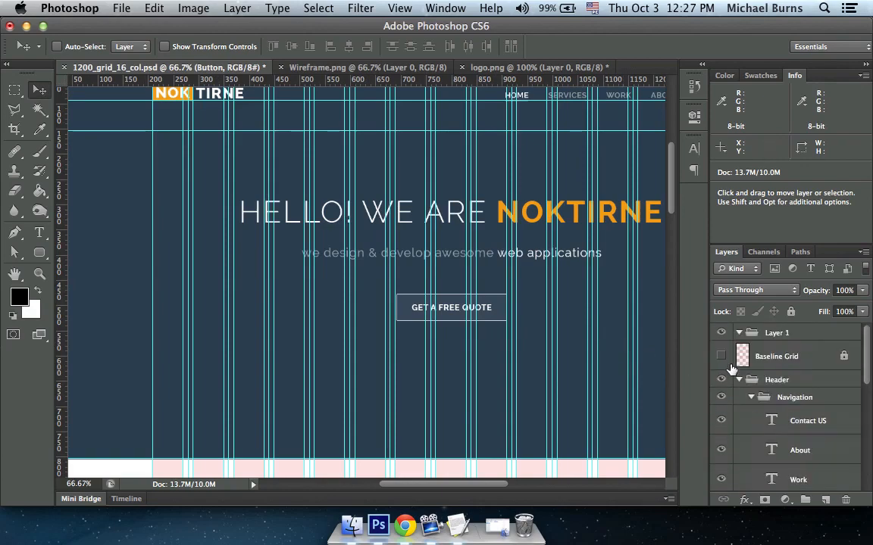
- Turn on the Baseline Grid layer and select it
left_click(721, 358)
key("space")
left_click_drag(579, 269, 539, 303)
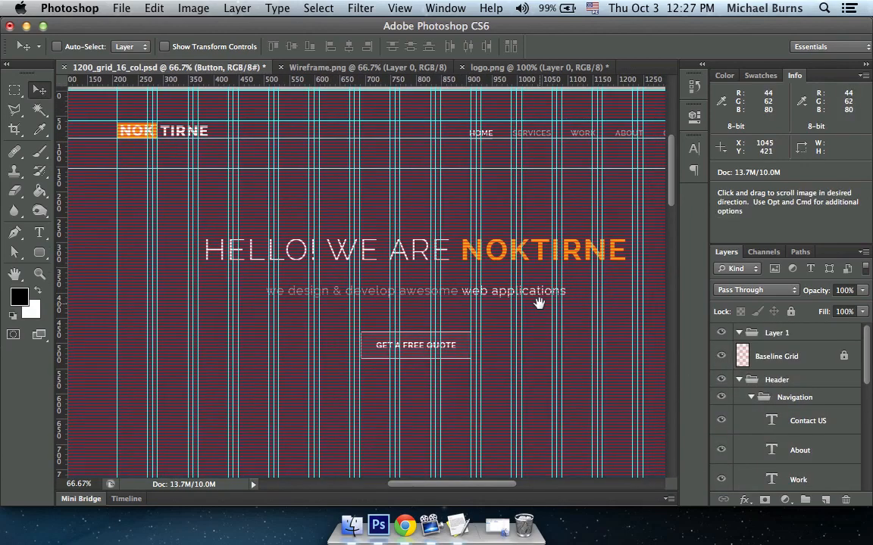
key("super+d")
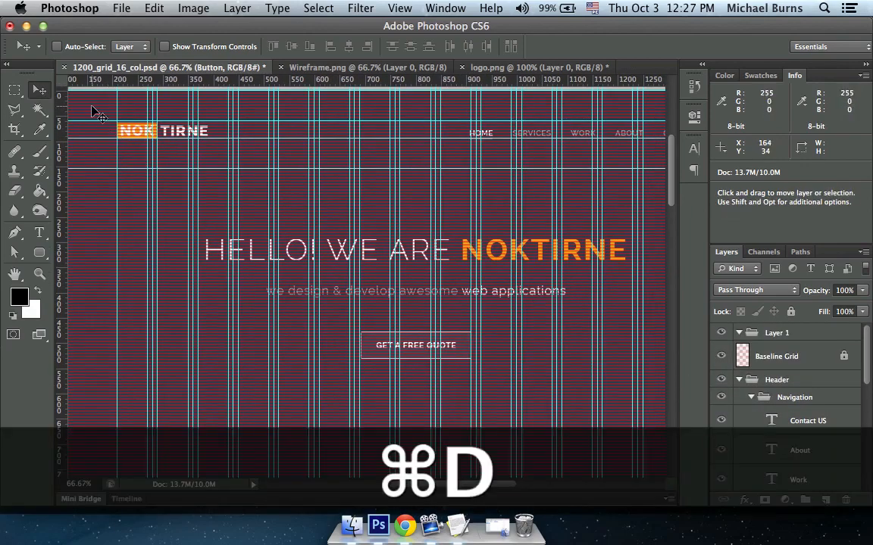
left_click(756, 356)
- Move the banner tagline up about 58 px so it butts against the bottom of the headline
key("super+equal")
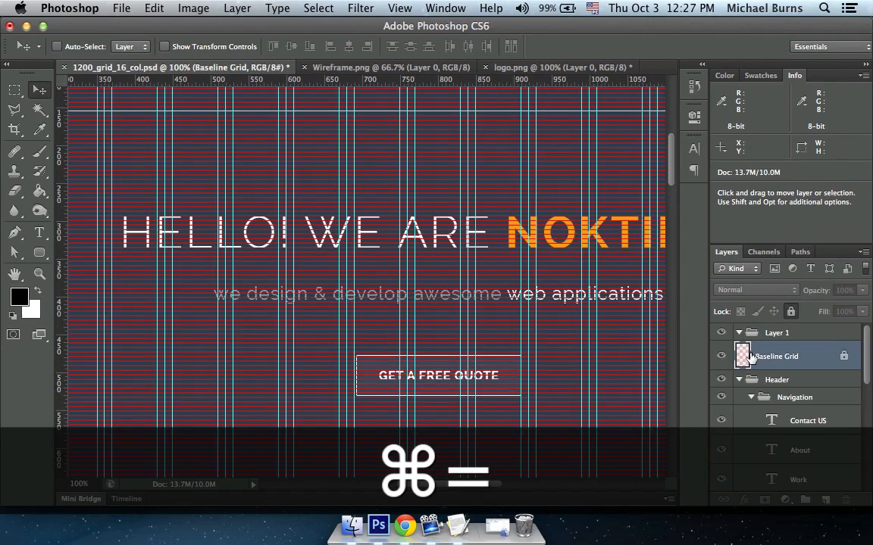
scroll(545, 335, "up", 3)
scroll(474, 317, "down", 5)
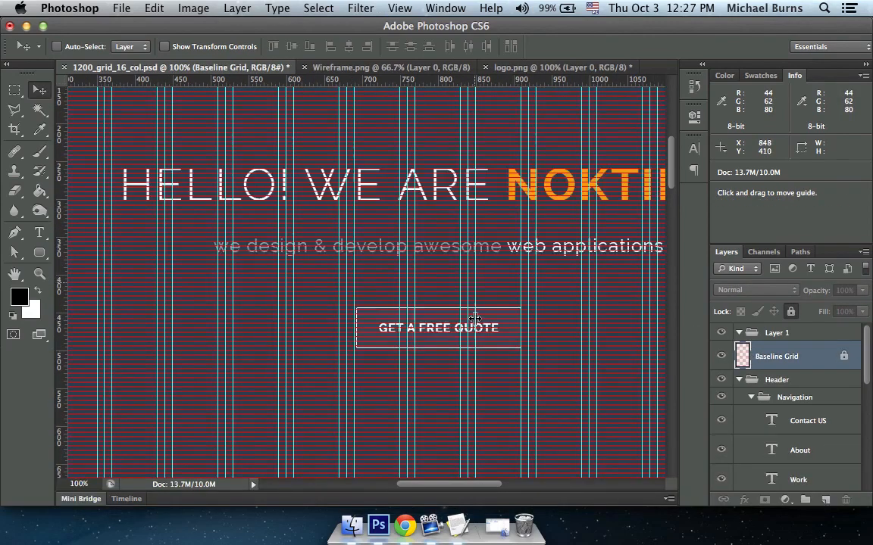
scroll(474, 318, "down", 3)
scroll(454, 288, "up", 2)
key("t")
left_click(411, 212)
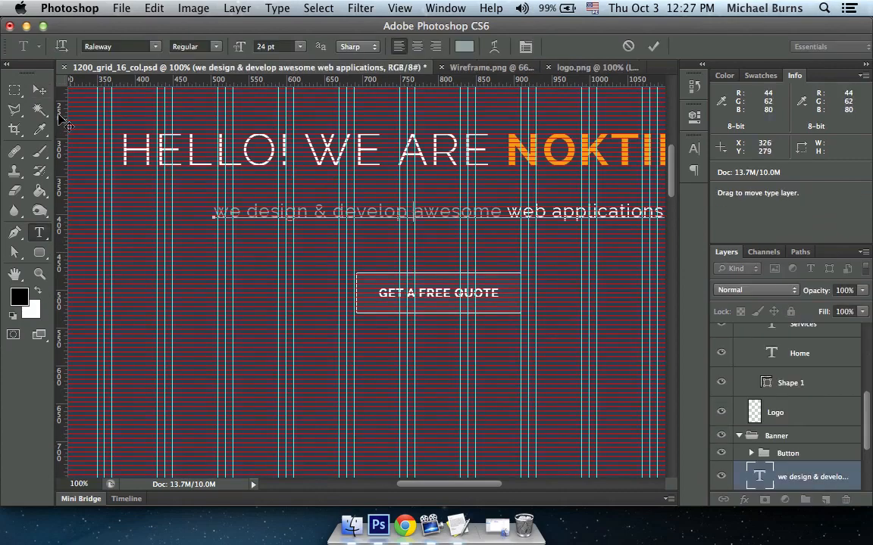
left_click(42, 90)
key("shift+Up")
key("shift+Up")
key("shift+Up")
key("shift+Up")
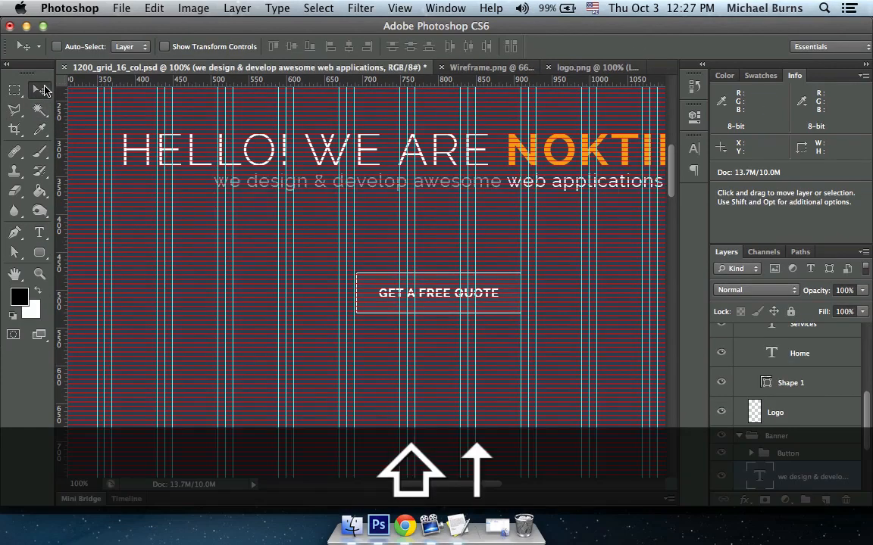
key("shift+Up")
key("shift+Up")
key("Down")
key("Down")
key("Down")
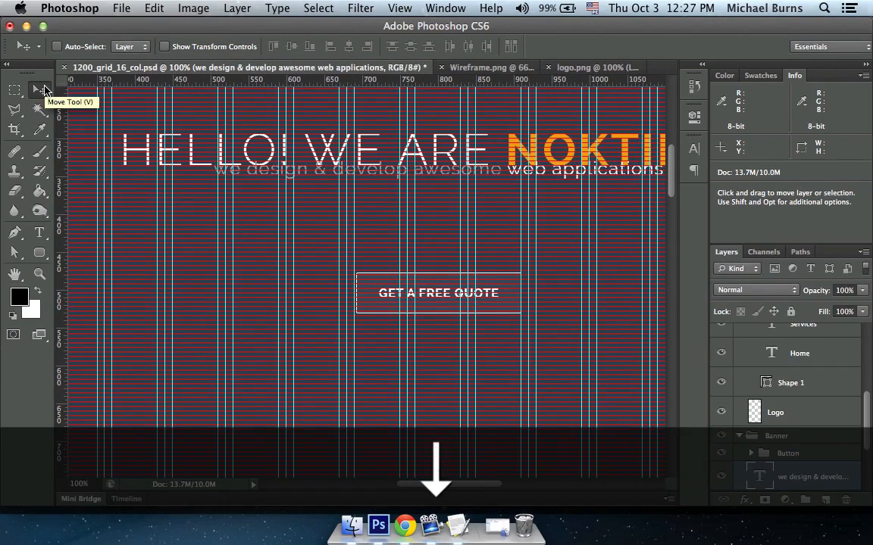
key("Up")
- Lower the tagline by 60 px to open a gap beneath the headline
key("shift+Down")
key("shift+Down")
key("shift+Down")
key("shift+Down")
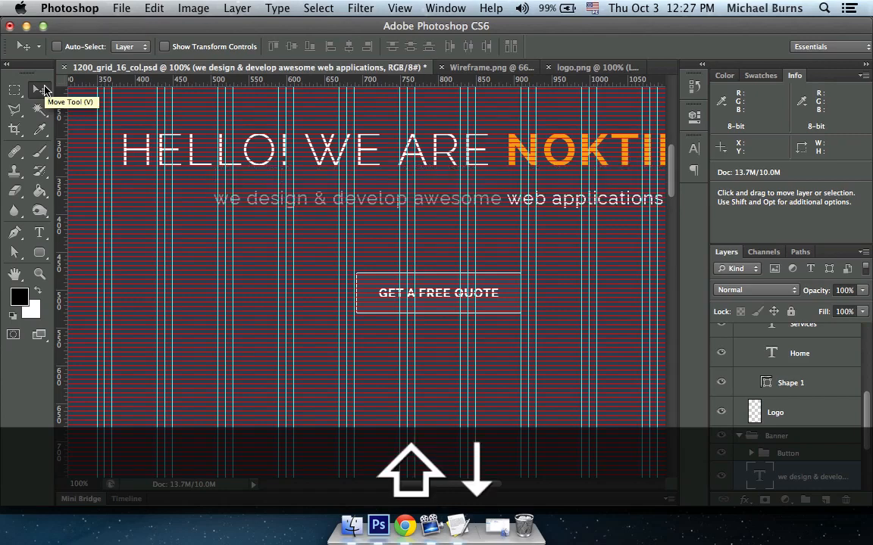
key("shift+Down")
key("shift+Down")
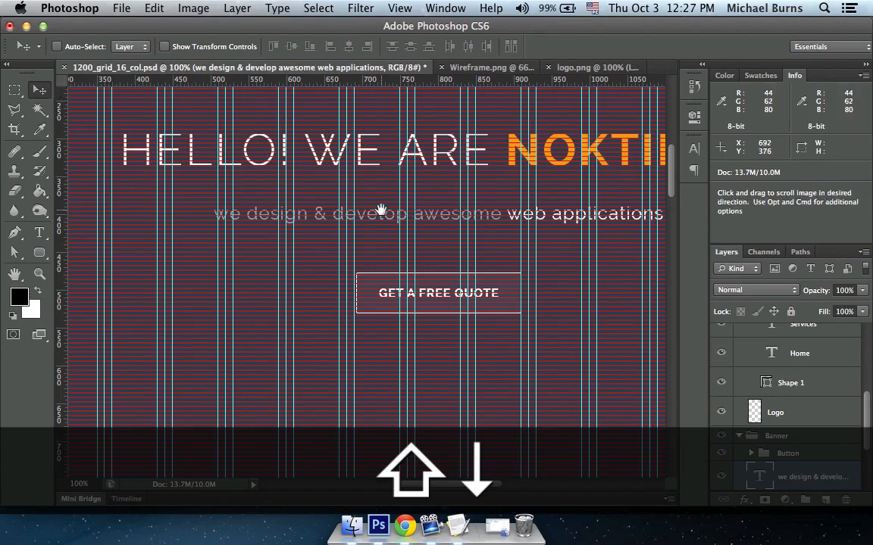
- Move the Button group up 70 px, close beneath the tagline
scroll(383, 216, "right", 2)
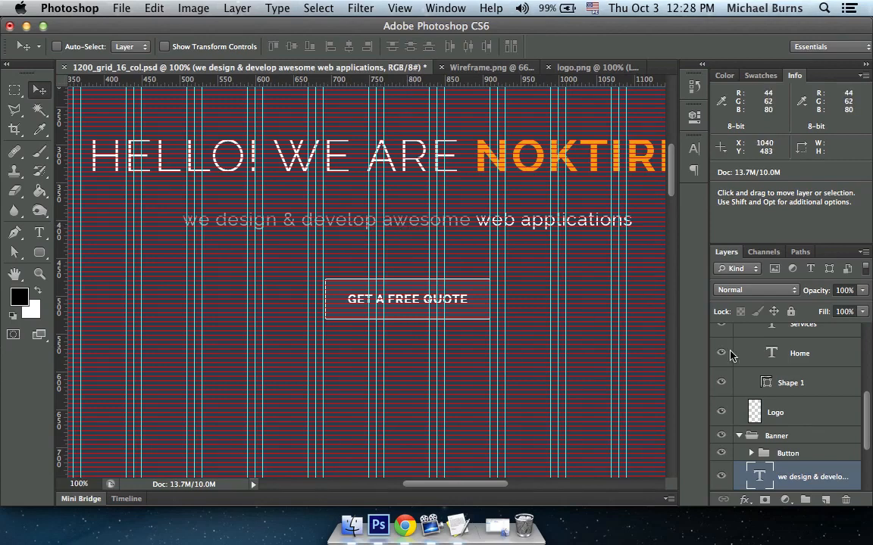
left_click(765, 455)
key("shift")
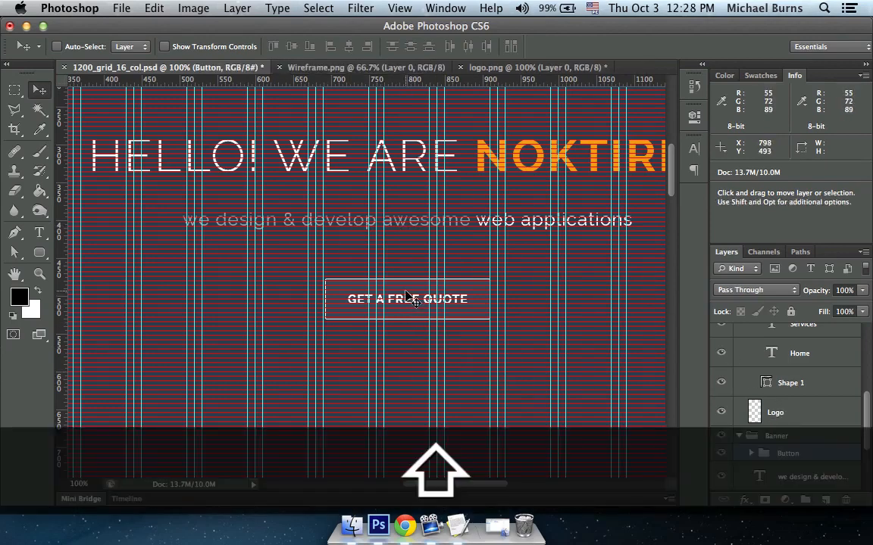
key("shift+Up")
key("shift+Up")
key("shift+Up")
key("shift+Up")
key("shift+Up")
key("shift+Up")
key("shift+Up")
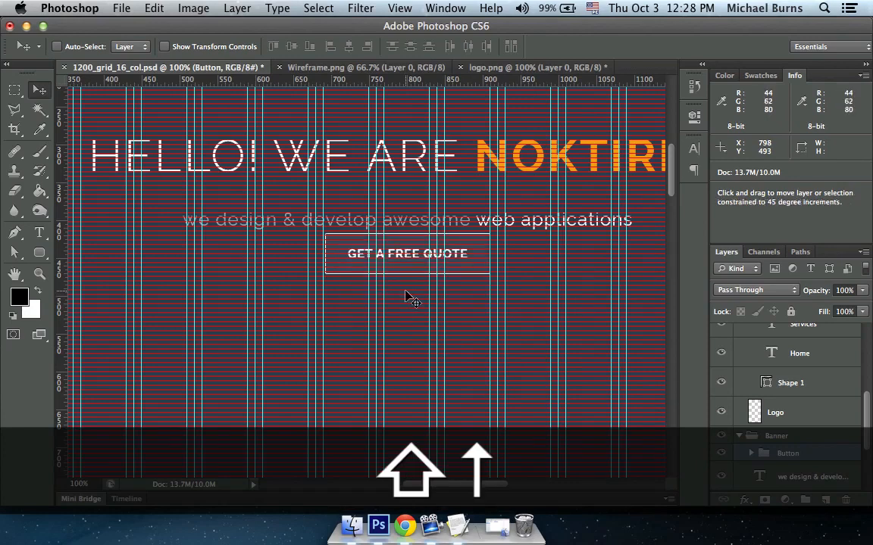
- Lower the Button group by a net 120 px to widen the gap below the tagline, previewing the layout without panels
key("shift+Down")
key("shift+Down")
key("shift+Down")
key("shift+Down")
key("shift+Down")
key("shift+Down")
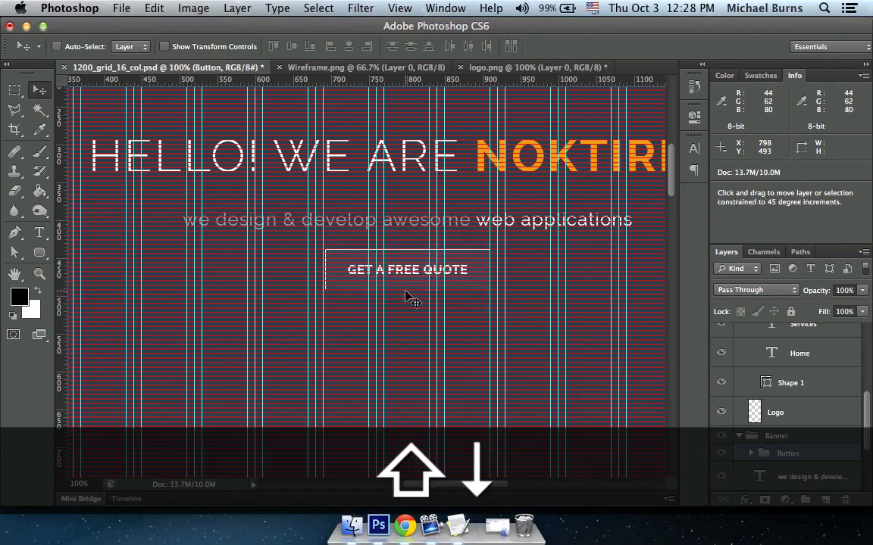
key("super+minus")
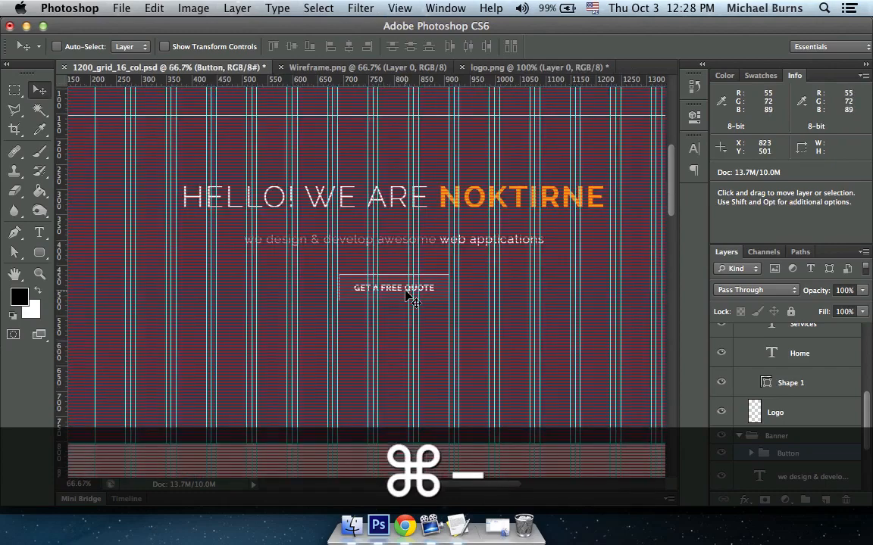
key("shift+Up")
key("shift+Down")
key("shift+Down")
key("shift+Down")
key("shift+Down")
key("shift+Down")
key("shift+Down")
key("shift+Down")
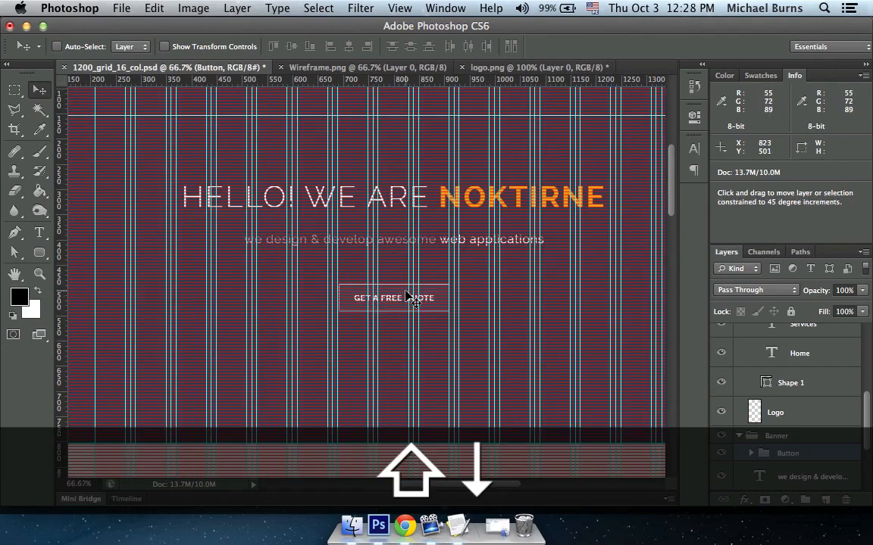
key("Tab")
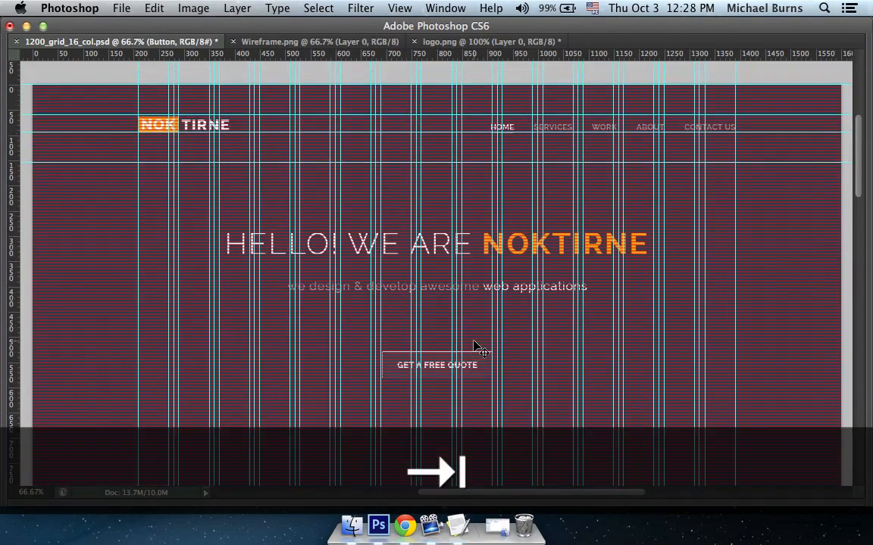
key("Tab")
left_click_drag(454, 313, 409, 288)
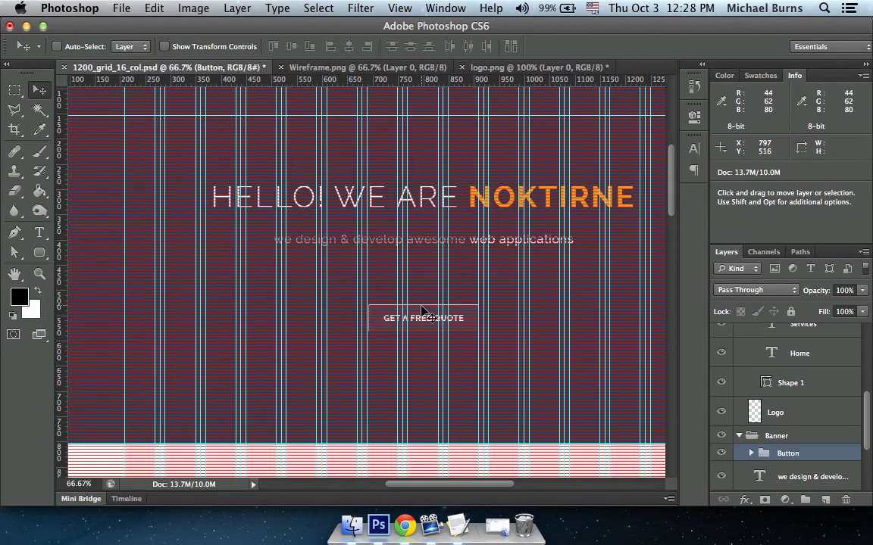
- Collapse the Banner group and marquee-select a 115 x 650 px strip from the header's lower guide down to the banner's bottom guide
scroll(758, 445, "down", 2)
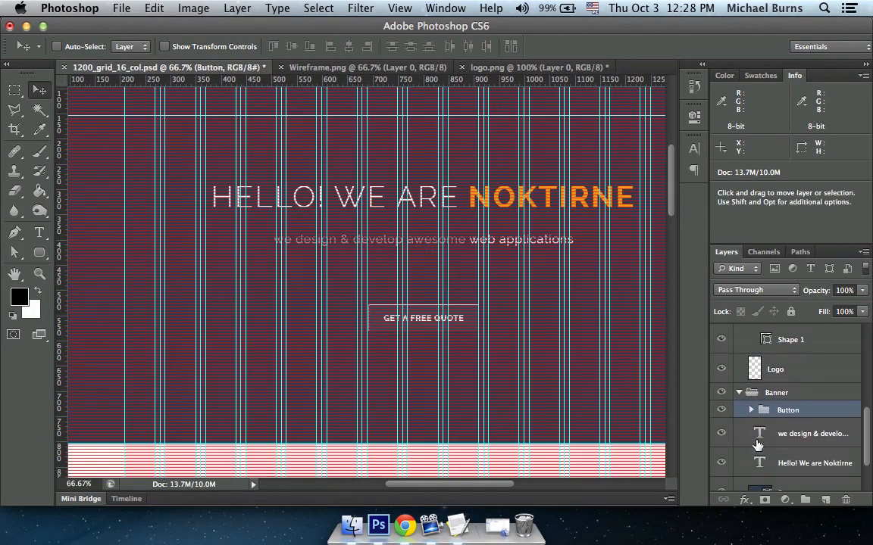
left_click(739, 393)
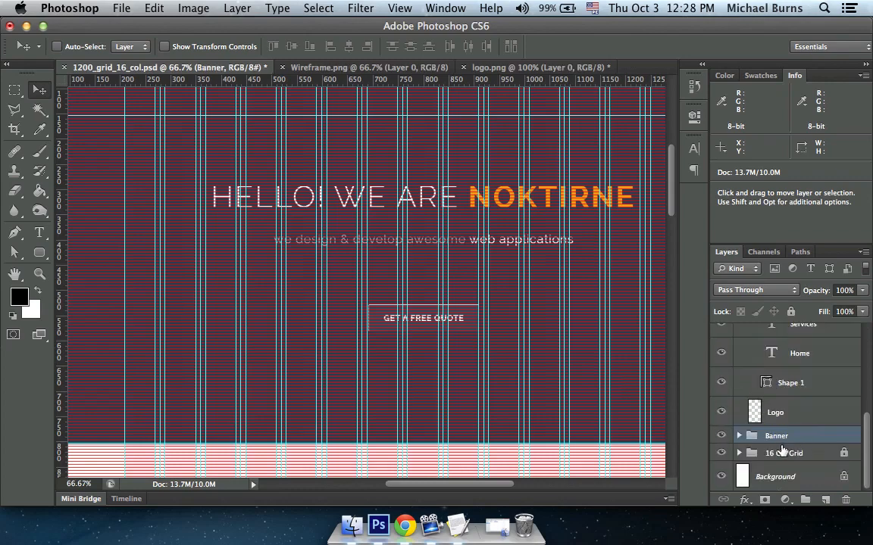
scroll(481, 355, "left", 3)
scroll(481, 354, "up", 2)
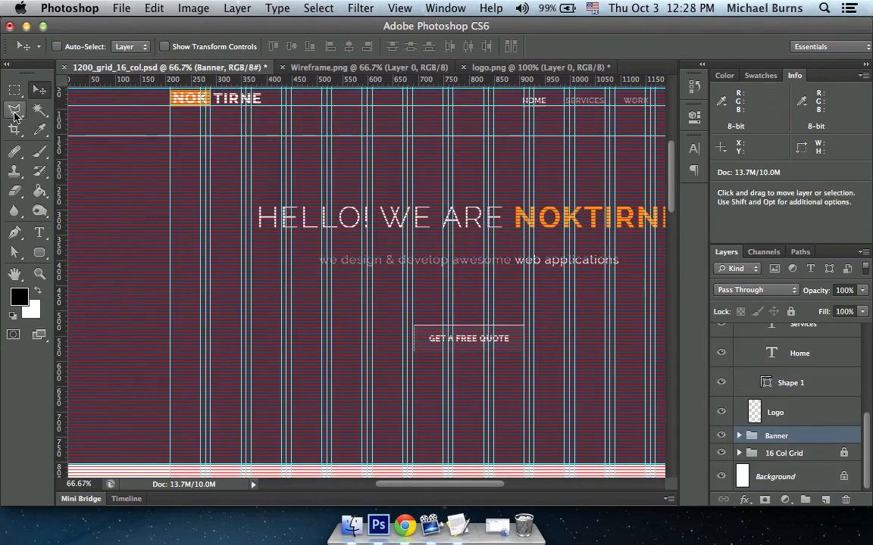
left_click(14, 92)
scroll(117, 140, "left", 2)
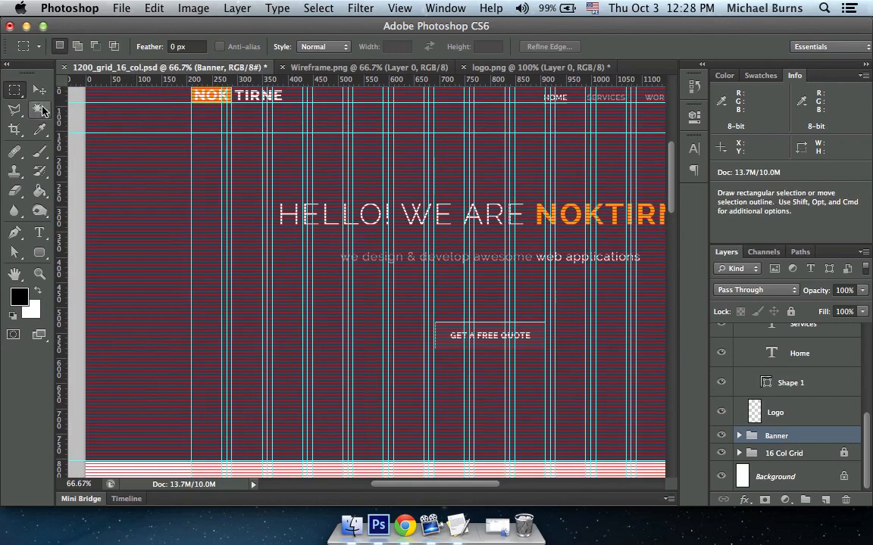
left_click(17, 93)
left_click(57, 93)
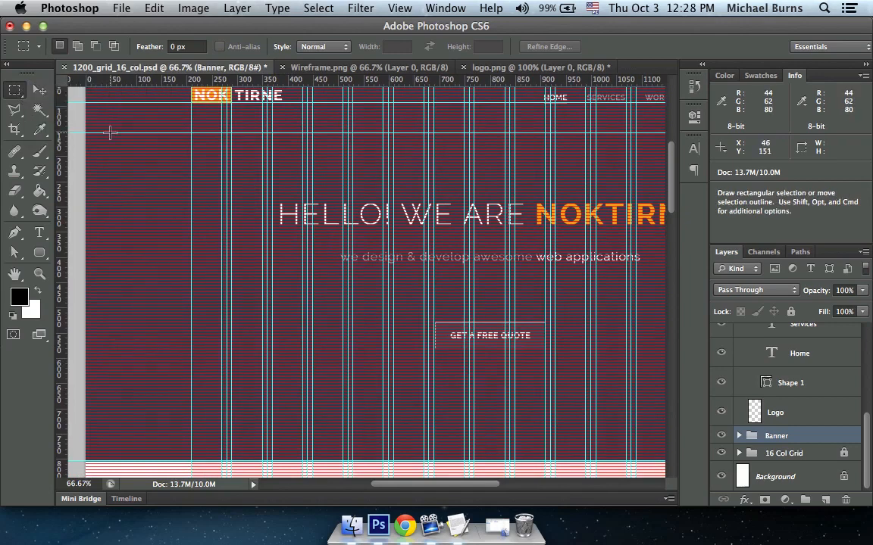
left_click_drag(110, 133, 167, 460)
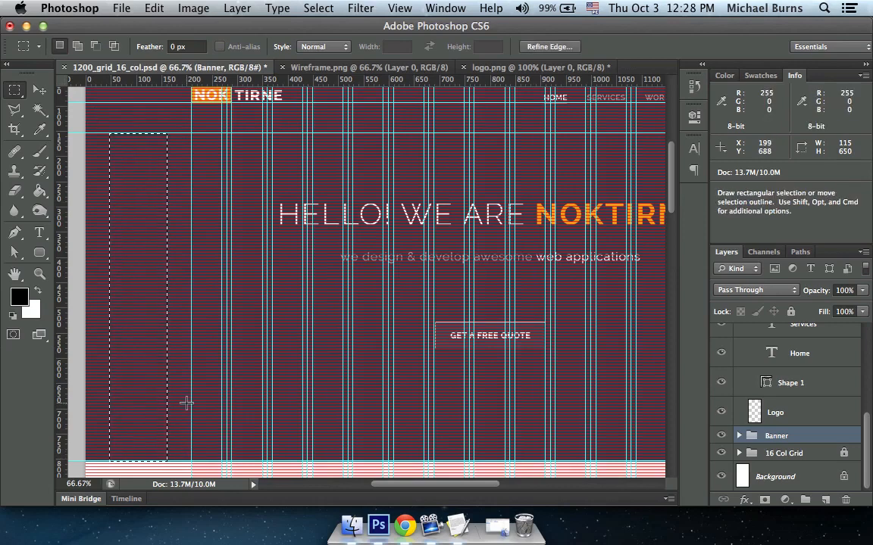
- Try to centre the whole Banner group vertically within the selection, and undo it
scroll(159, 319, "down", 2)
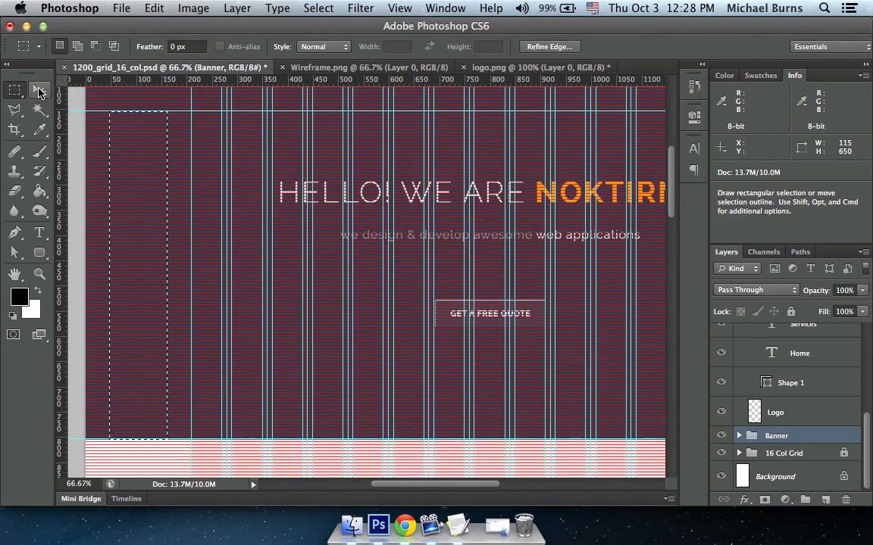
left_click(39, 91)
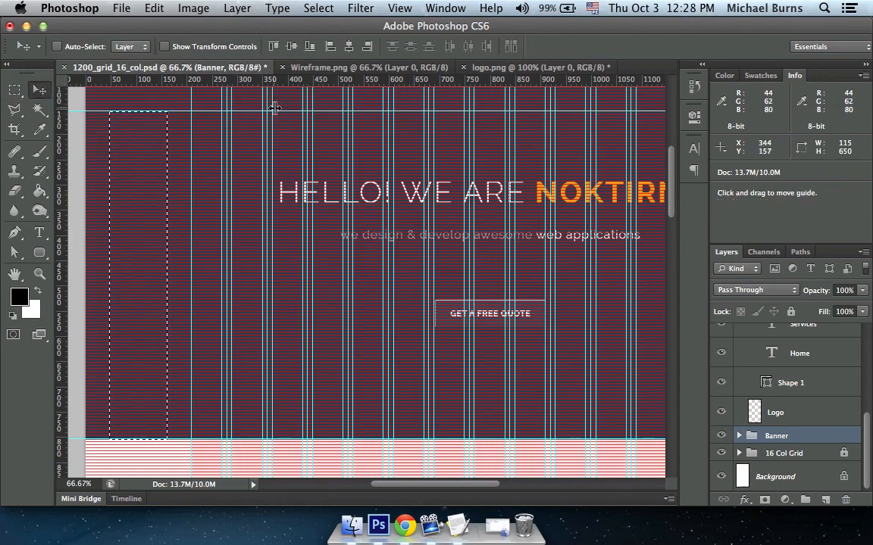
left_click(292, 47)
key("super+z")
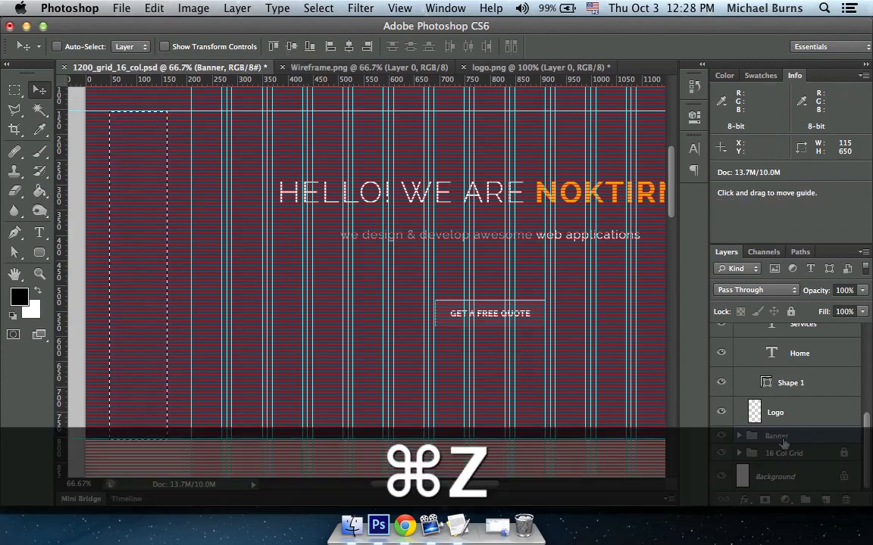
- Try to centre the Button group, tagline and headline vertically in the selection, undo that, and group the three instead
left_click(739, 437)
scroll(795, 379, "down", 1)
left_click(834, 422)
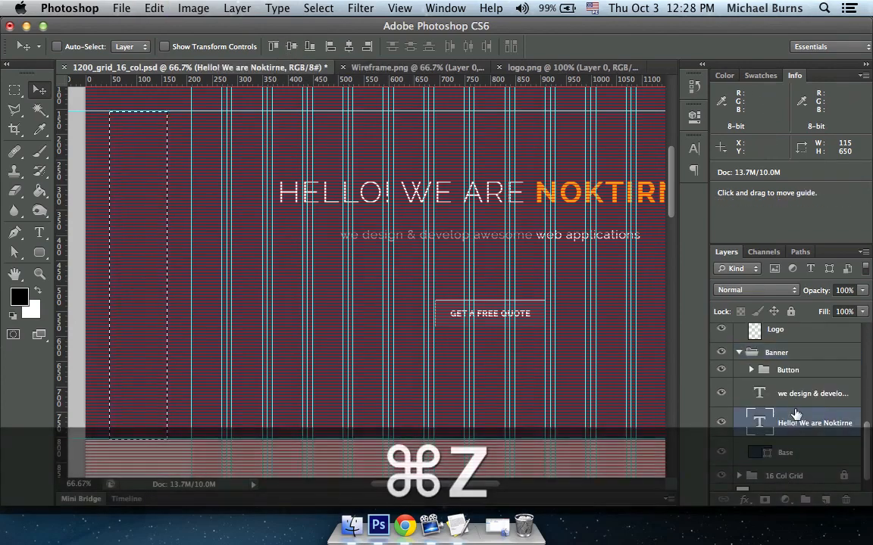
left_click(791, 371, "shift")
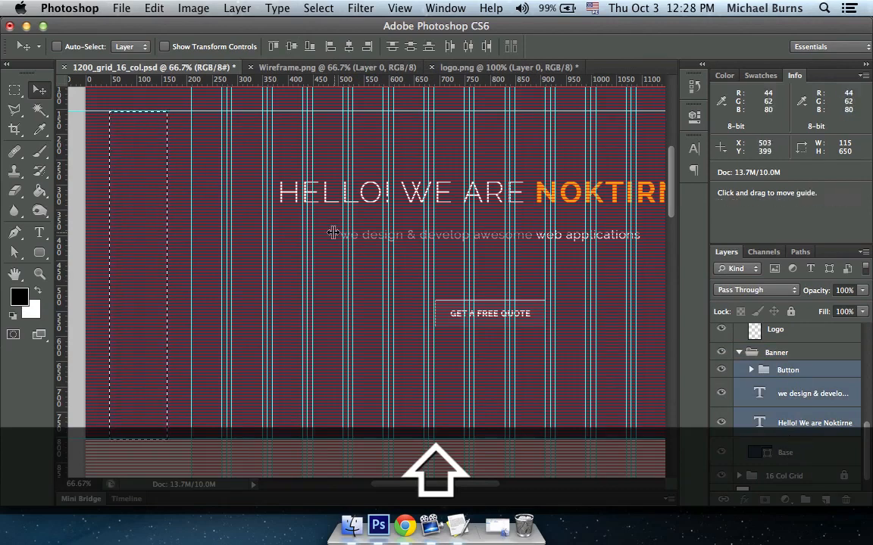
left_click(292, 47)
key("super+z")
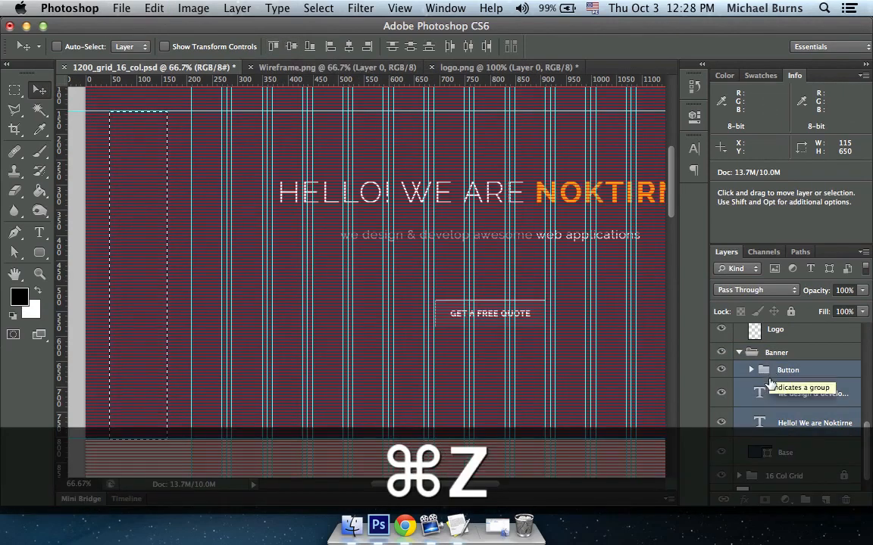
key("super+g")
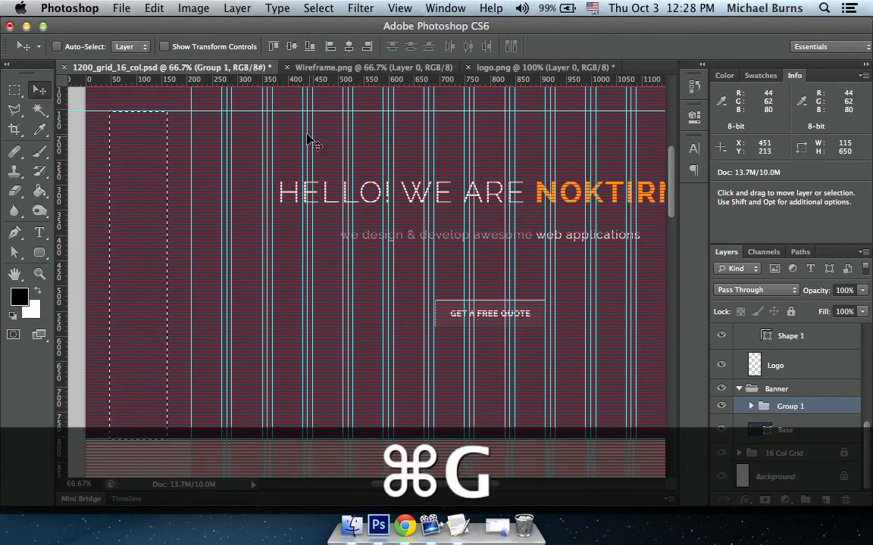
- Centre the grouped banner content vertically within the selection and deselect
left_click(292, 46)
key("space")
left_click_drag(504, 225, 461, 215)
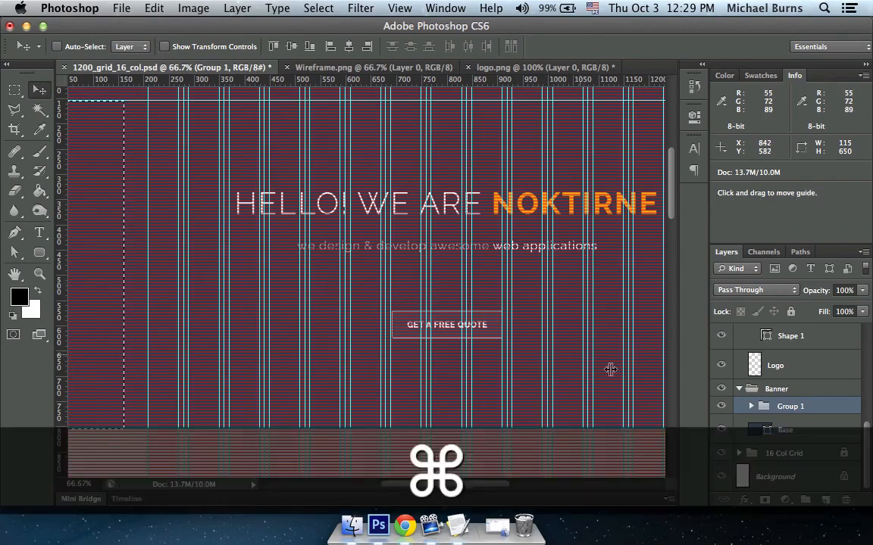
key("super+d")
- Nudge the tagline text layer up 1 px to line it up with the baseline grid
key("super+equal")
key("super+equal")
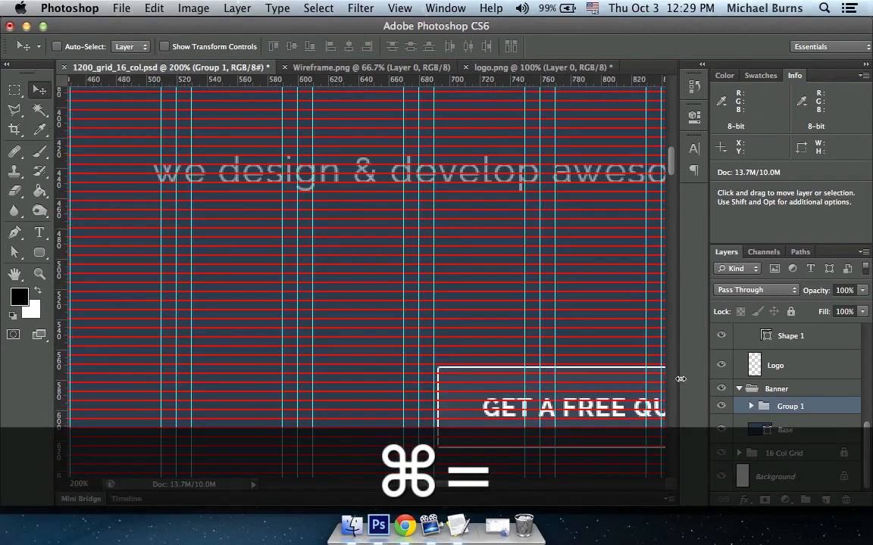
left_click_drag(477, 241, 433, 331)
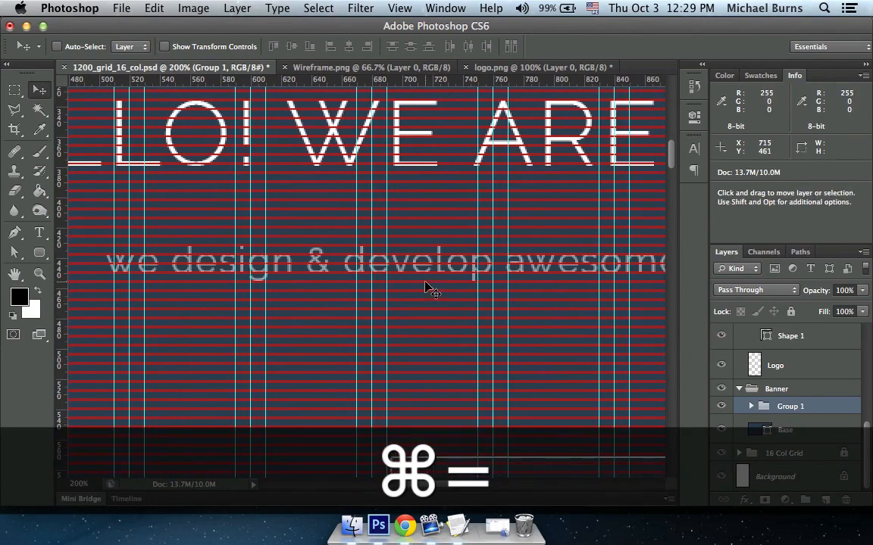
key("t")
left_click(411, 261)
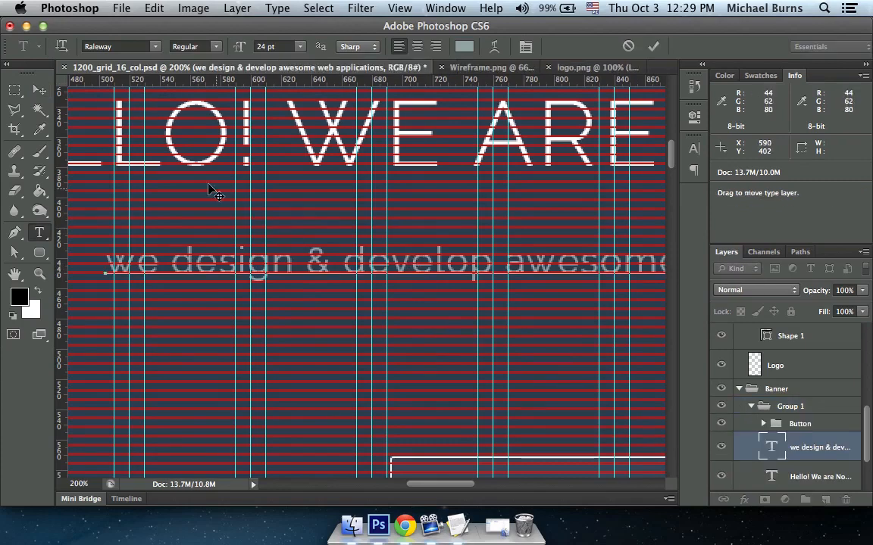
left_click(40, 89)
key("Up")
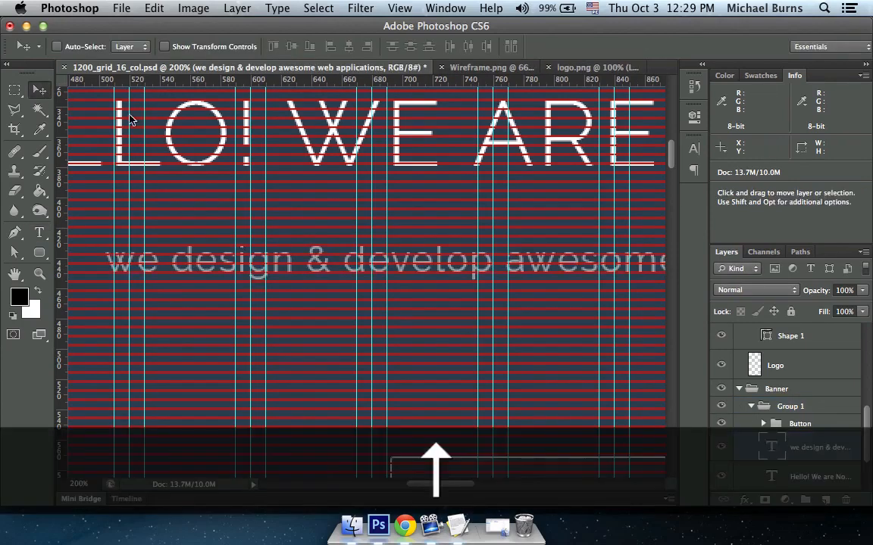
- Nudge the headline text layer and the Button group up 1 px each to line them up with the baseline grid
key("t")
left_click(380, 140)
left_click(42, 90)
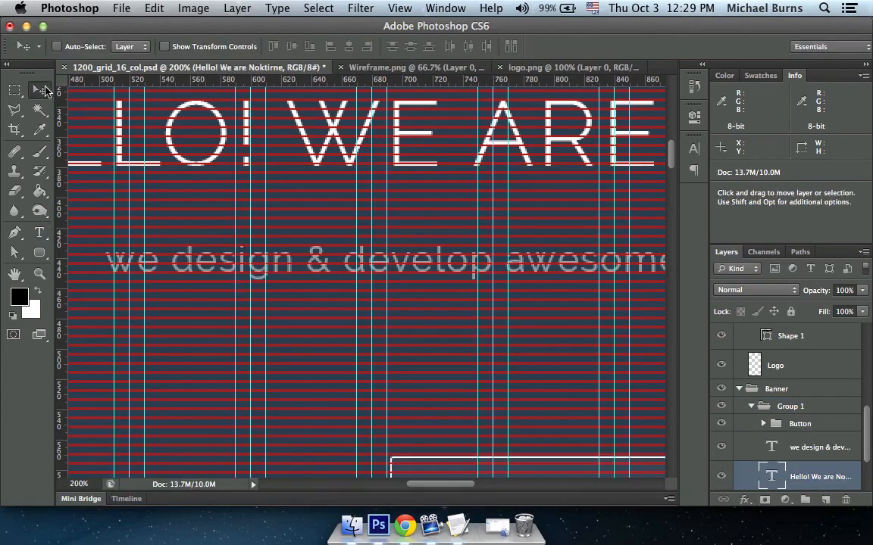
key("Up")
scroll(415, 279, "down", 5)
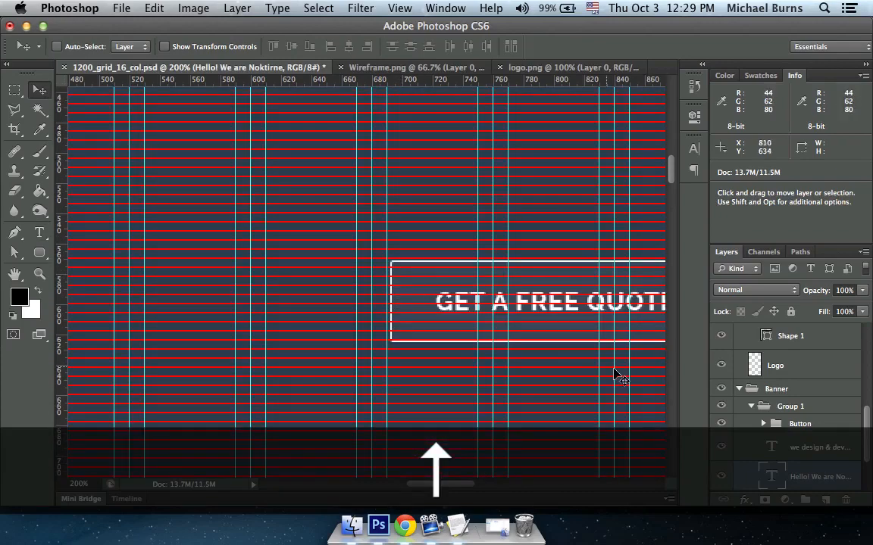
left_click(780, 426)
key("Up")
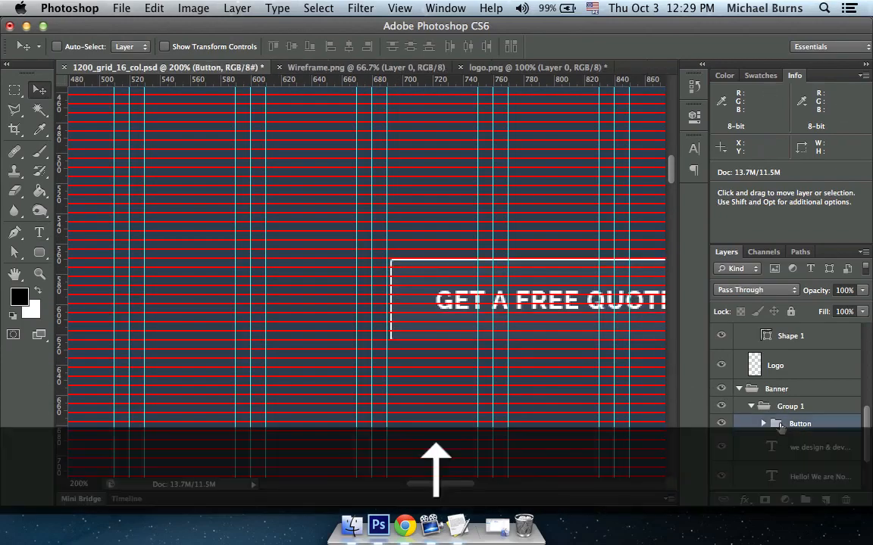
- Hide the guides and the Baseline Grid layer
key("super+minus")
key("super+minus")
key("super+minus")
key("super+minus")
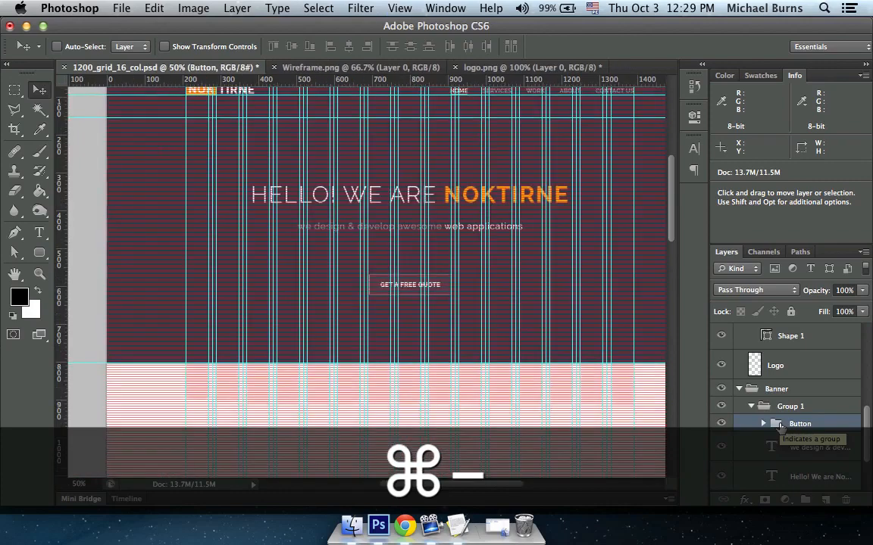
key("super+h")
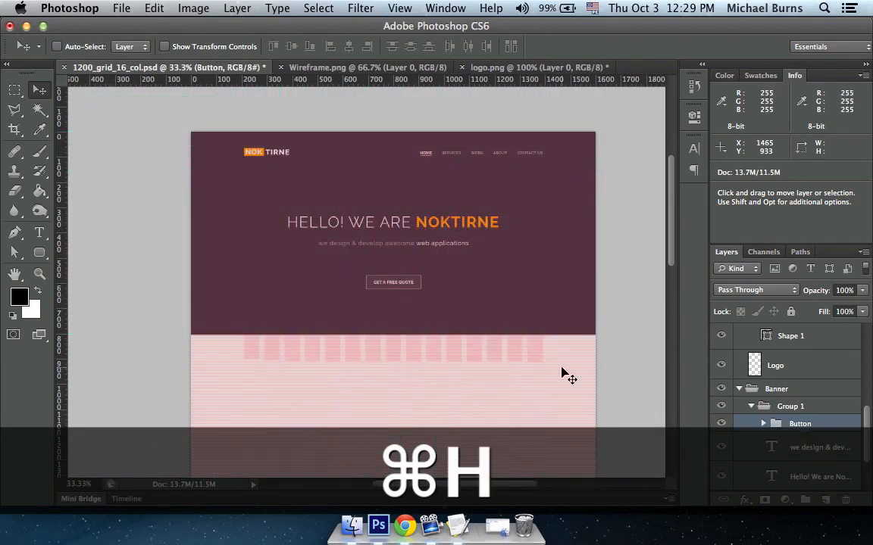
key("super+equal")
key("super+equal")
key("Tab")
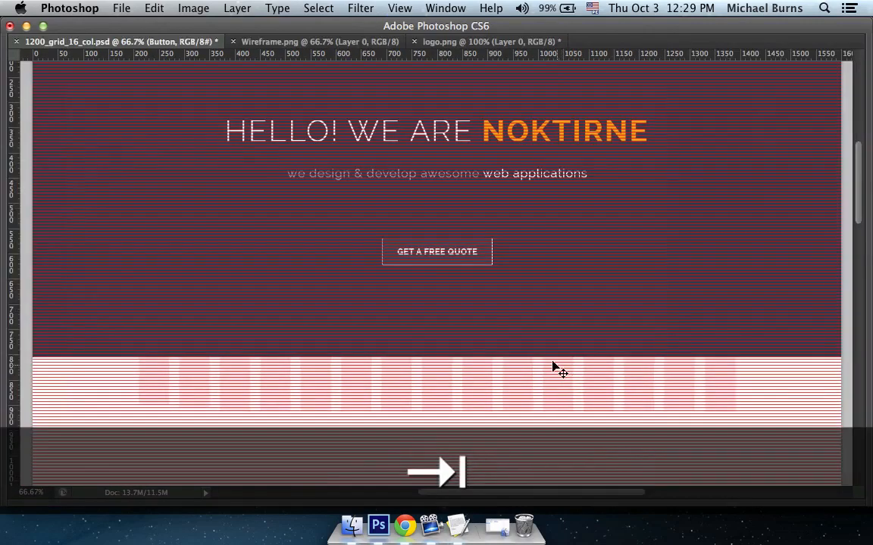
key("Tab")
scroll(769, 350, "up", 1)
scroll(769, 350, "up", 5)
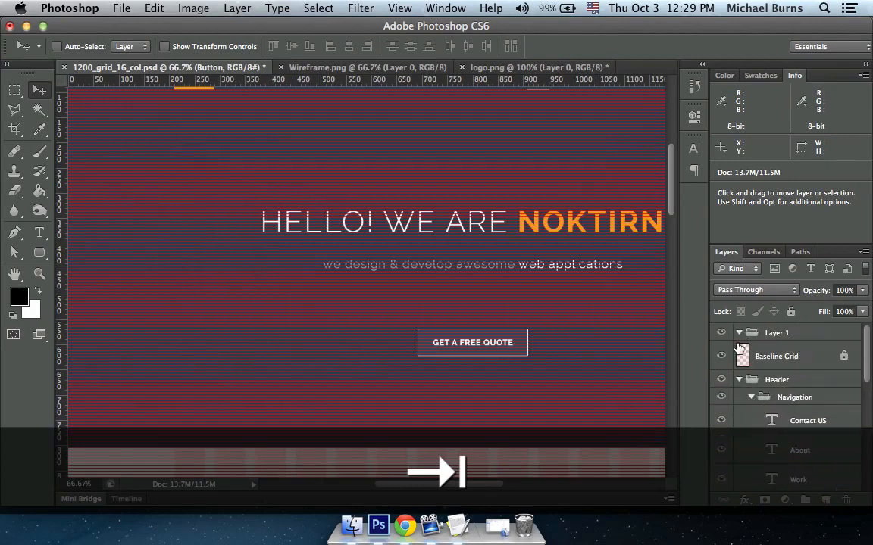
left_click(720, 356)
- Review the spacing of the banner headline, tagline and quote button without the grid, with and without the interface panels
key("Tab")
mouse_move(532, 292)
left_mouse_down()
mouse_move(525, 338)
mouse_move(531, 303)
left_mouse_up()
key("Tab")
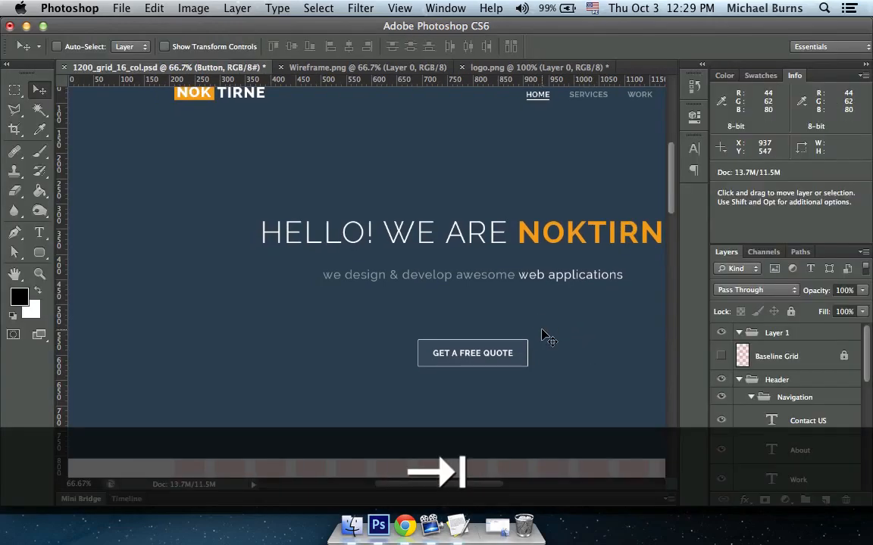
key("Tab")
key("Tab")
scroll(529, 320, "up", 1)
left_click_drag(534, 321, 506, 309)
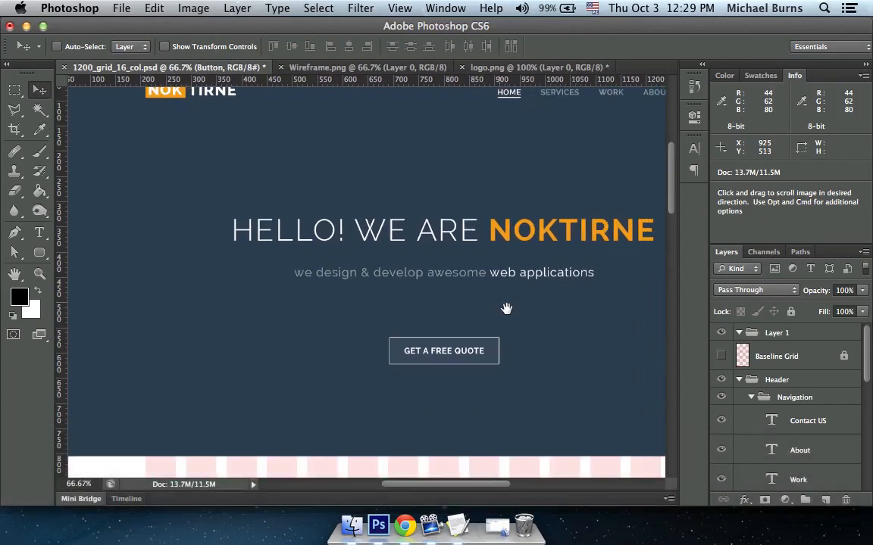
- Open banner.jpg from the images folder on the Desktop
left_click(122, 9)
left_click(137, 37)
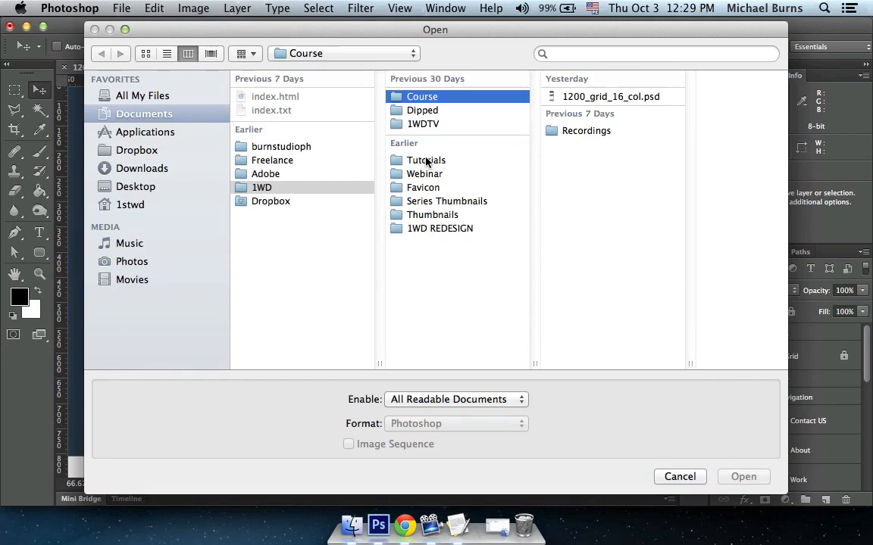
left_click(435, 216)
left_click(141, 191)
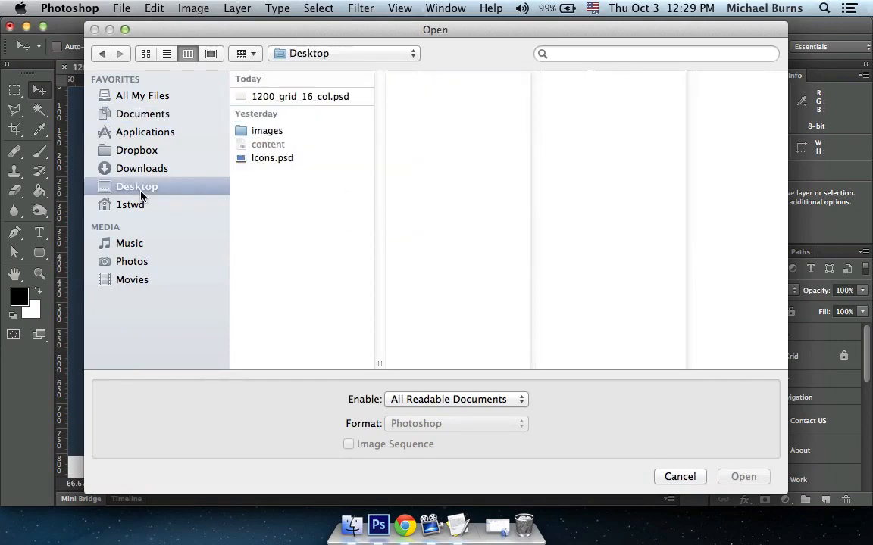
left_click(275, 133)
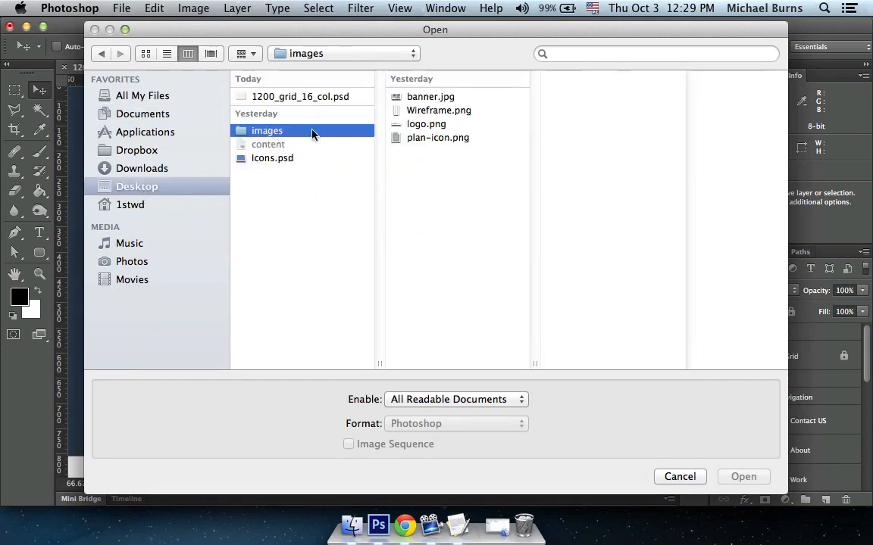
left_click(423, 98)
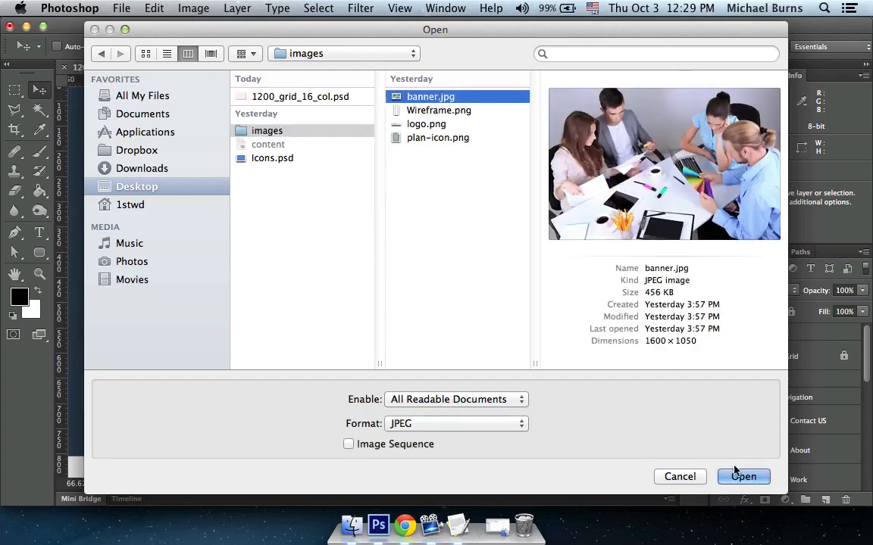
left_click(743, 477)
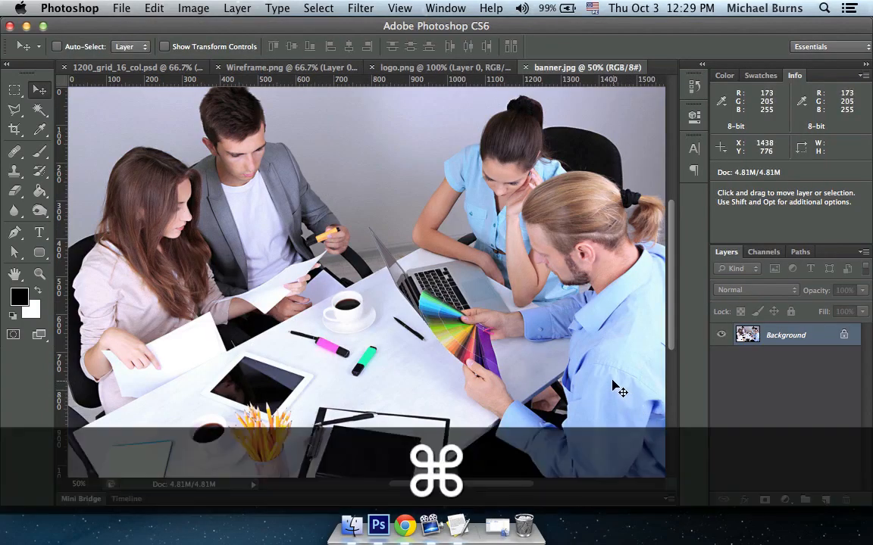
- Cut the whole banner photo, paste it above the Base layer in 1200_grid_16_col.psd, and name the new layer Image
key("super+a")
key("super+x")
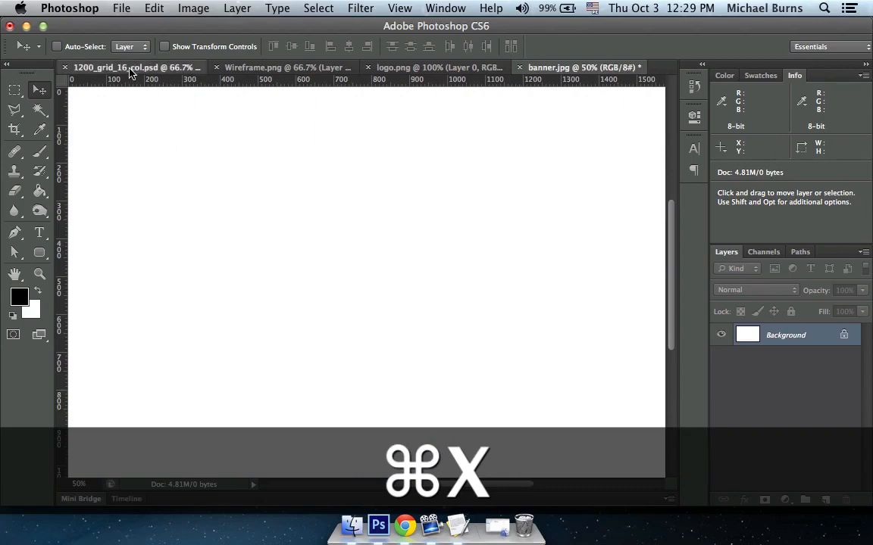
left_click(132, 67)
scroll(466, 297, "down", 2)
scroll(788, 401, "down", 5)
left_click(795, 436)
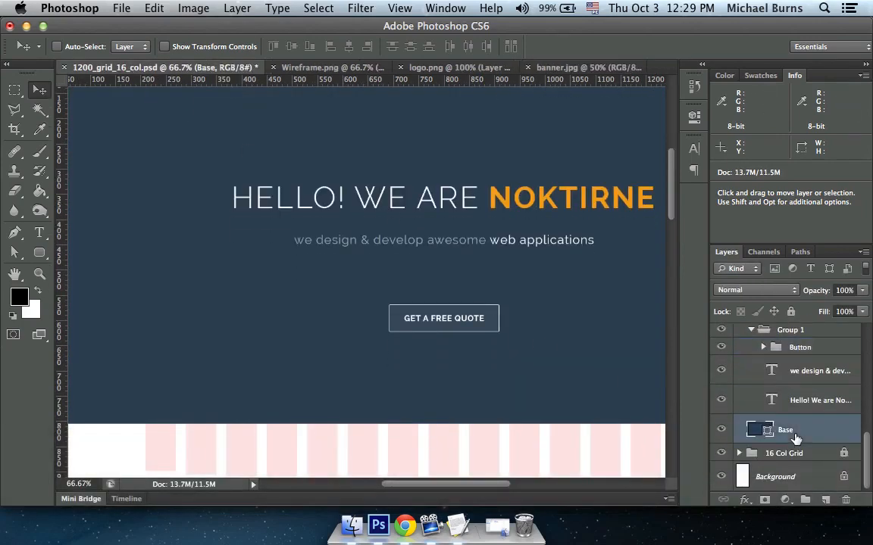
key("super+v")
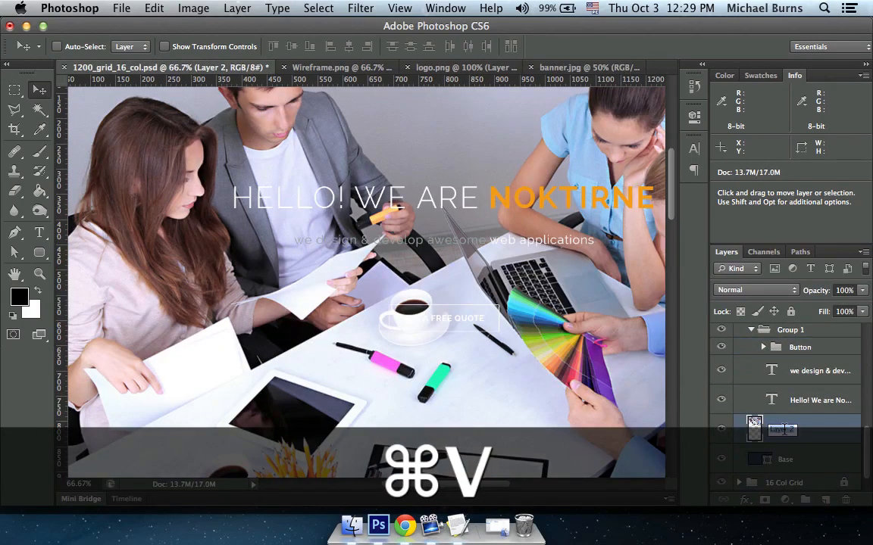
type("Image")
key("Return")
- Clip the Image layer to the Base layer so the photo stays within the banner area
left_click_drag(395, 290, 475, 388)
left_click_drag(456, 270, 386, 151)
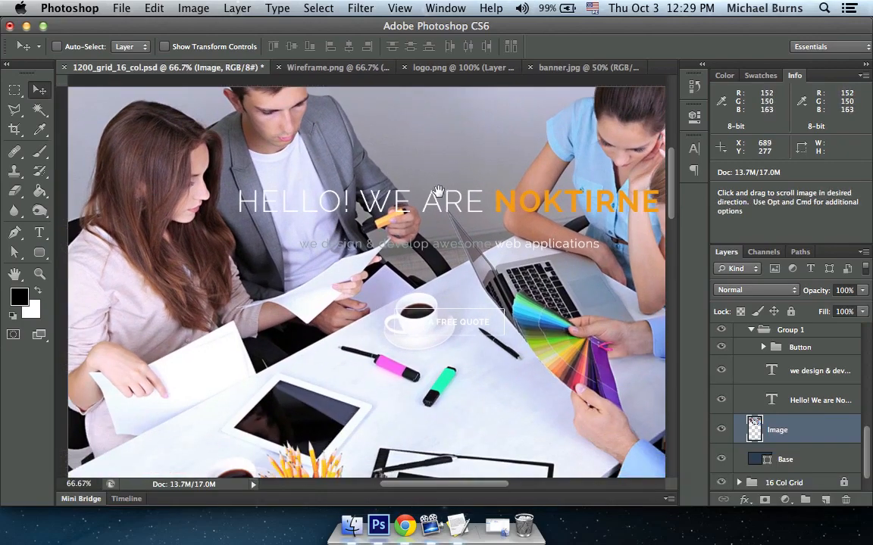
key("alt")
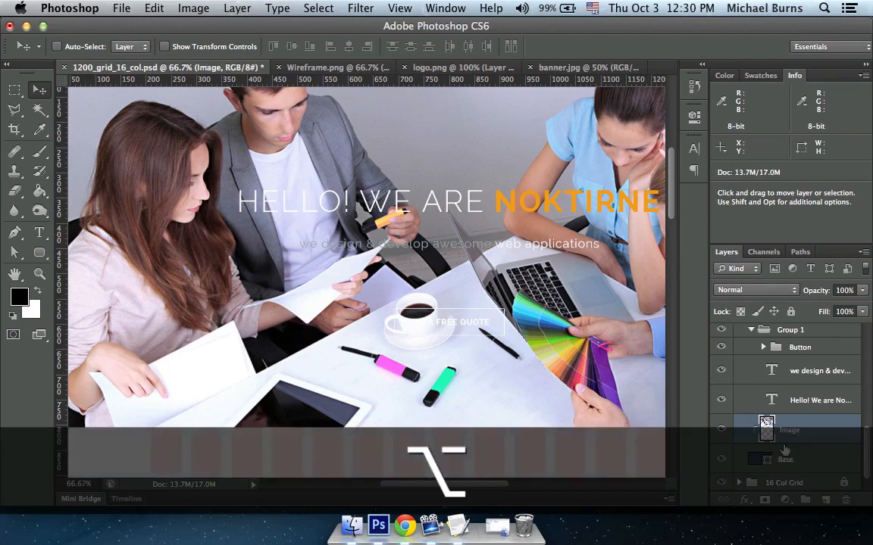
left_click(754, 424, "alt")
left_click_drag(484, 321, 466, 345)
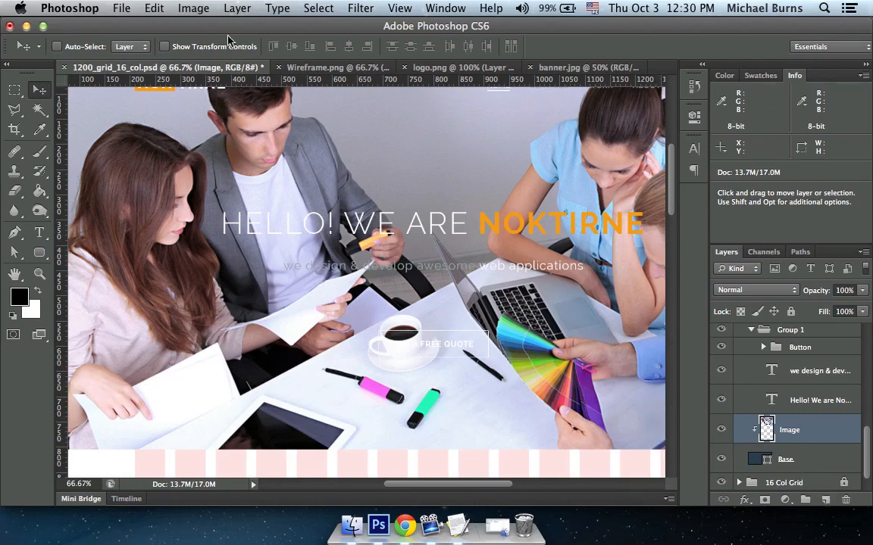
- Add a solid black colour fill layer above the Image layer and clip it to the banner
left_click(249, 13)
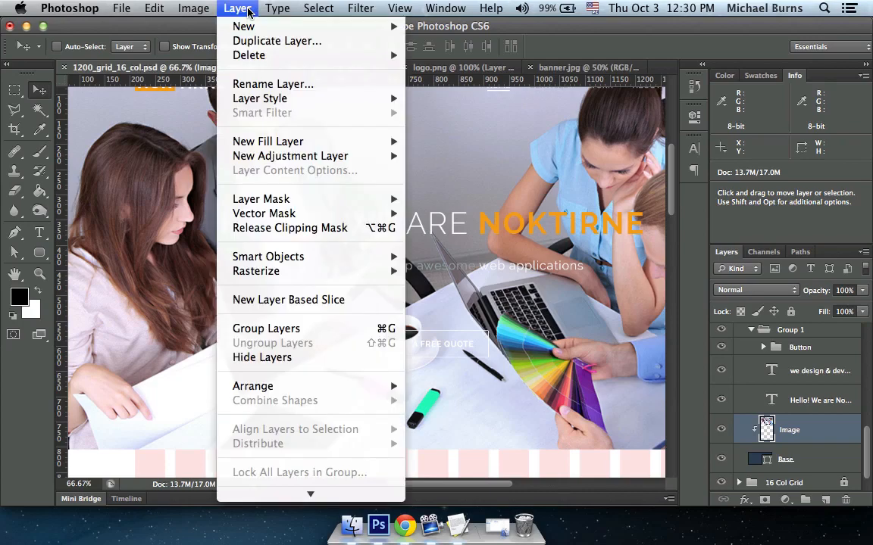
mouse_move(283, 147)
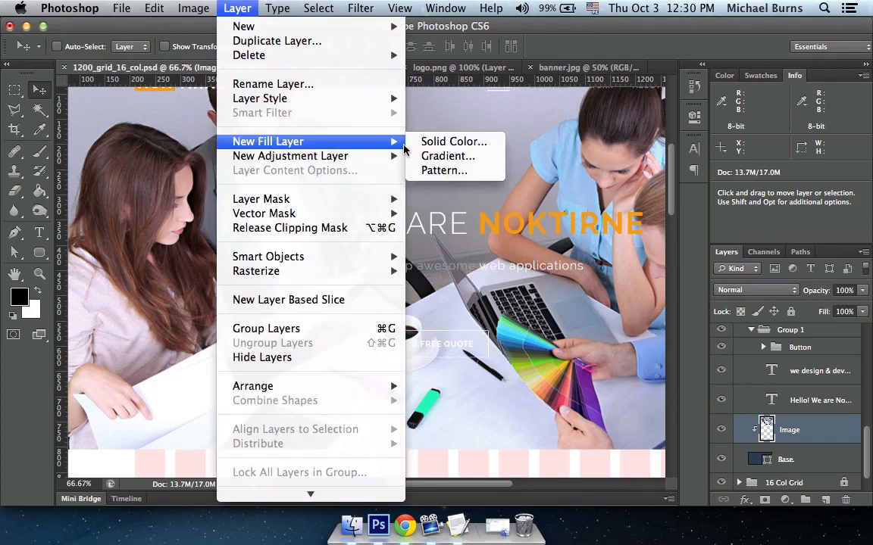
left_click(453, 141)
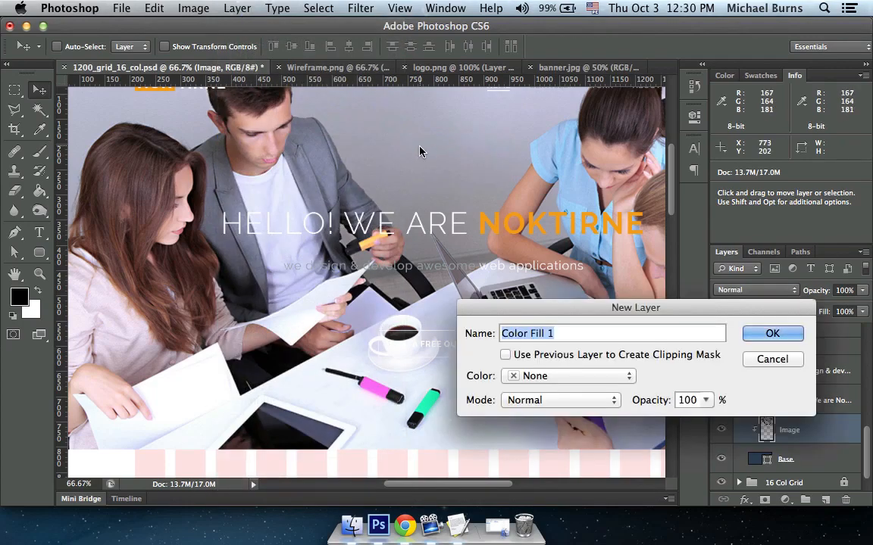
left_click(768, 333)
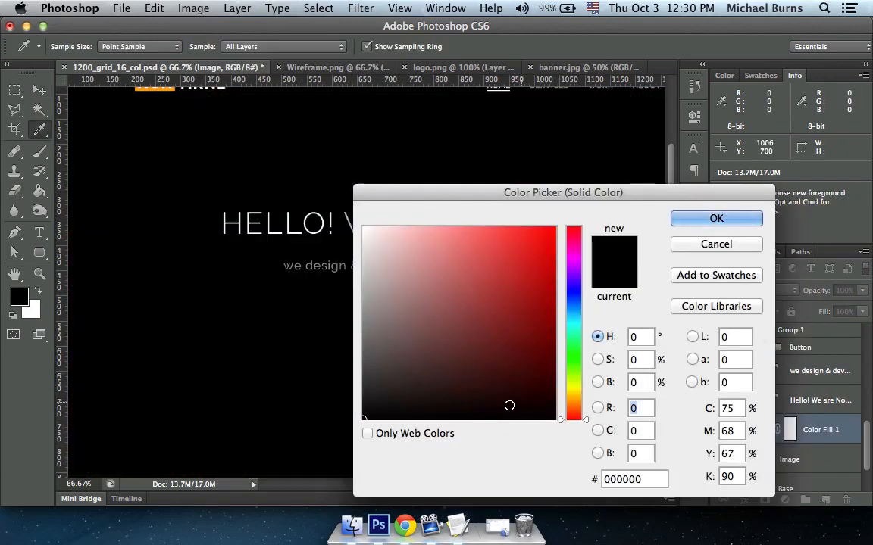
left_click(697, 218)
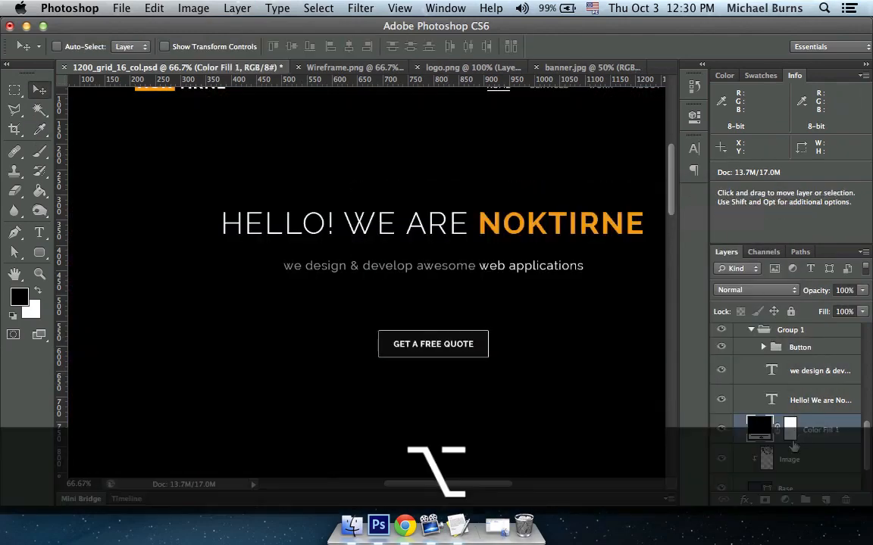
left_click(792, 441, "alt")
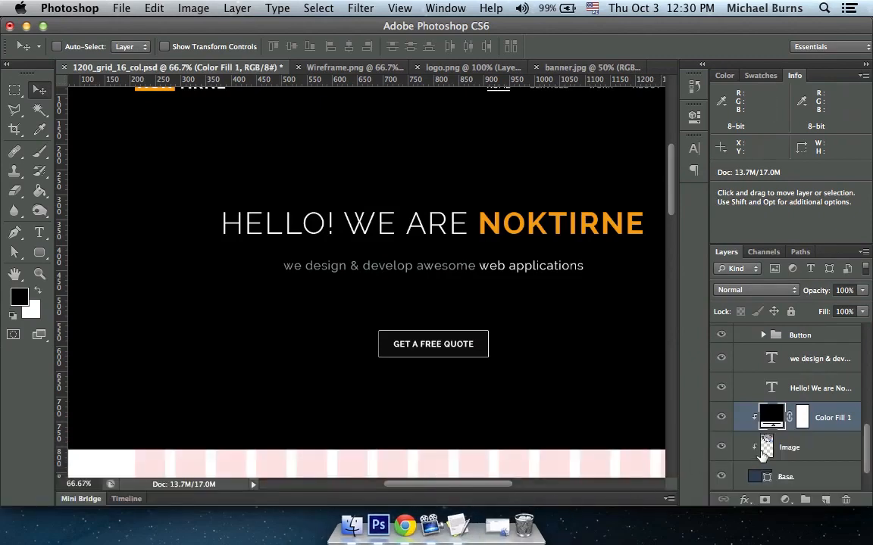
- Copy the Midnight Blue code from flatuicolors.com in Chrome, return to Photoshop and set the Color Fill 1 colour to #2c3e50
left_click(764, 450)
left_click(396, 521)
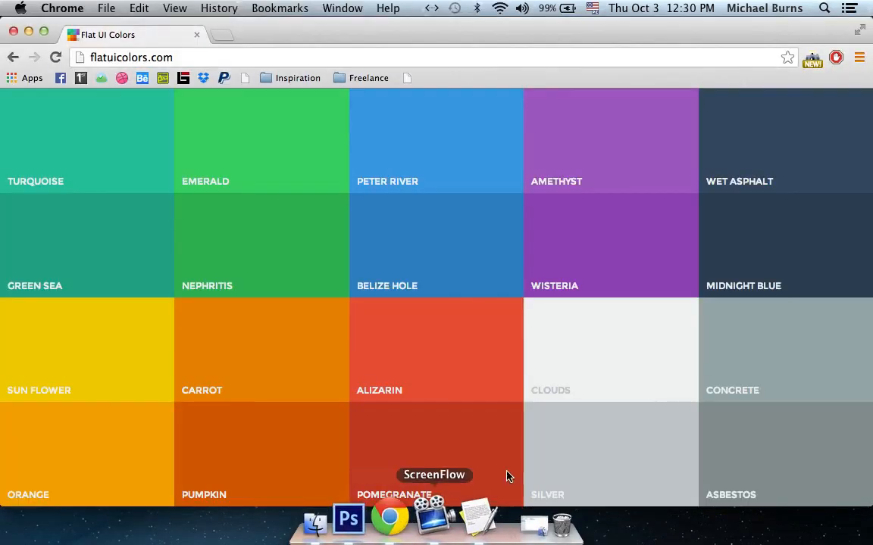
left_click(737, 275)
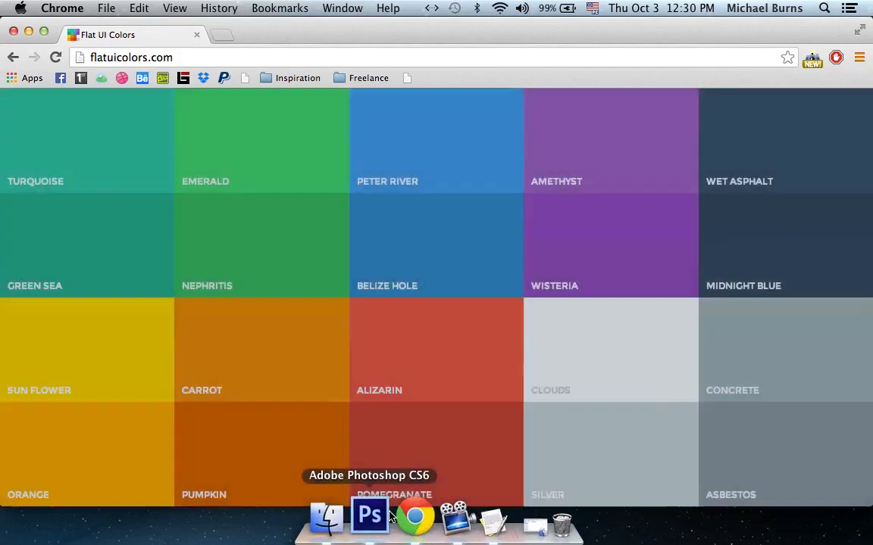
left_click(369, 516)
left_click(279, 389, "super")
double_click(774, 415)
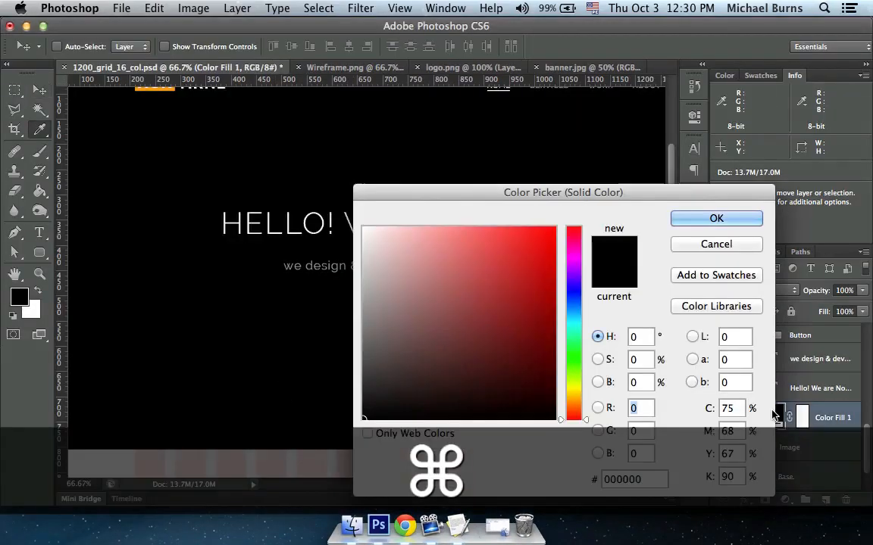
left_click(634, 479)
key("super+v")
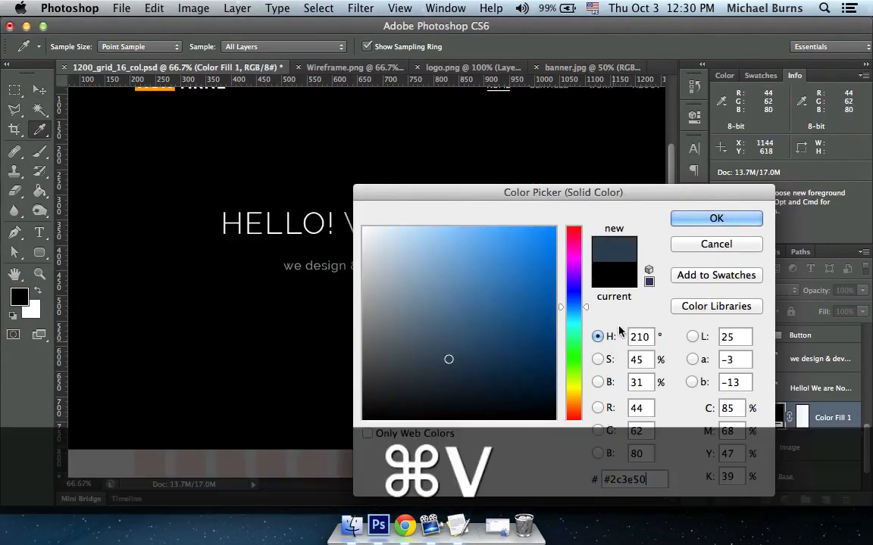
left_click(689, 220)
- Try a fill of 80% on the Color Fill 1 layer and settle on 95%
left_click_drag(586, 294, 510, 311)
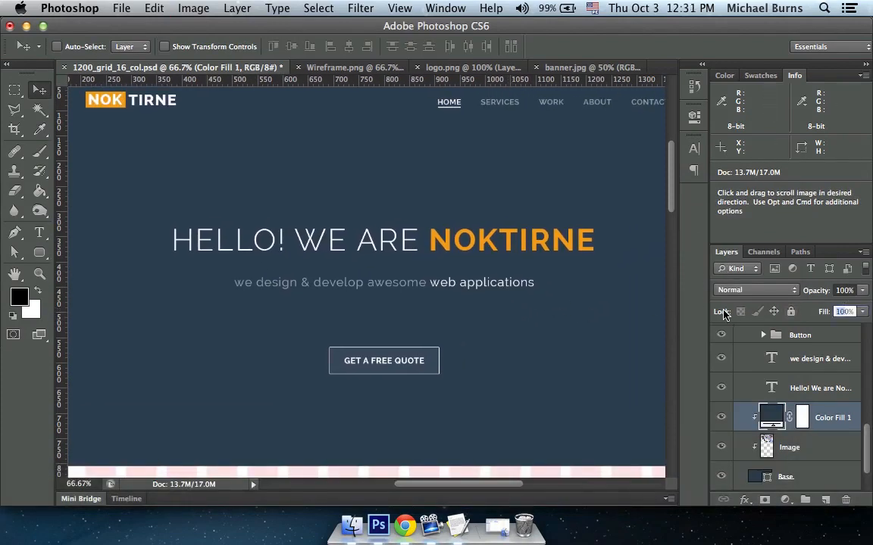
type("80")
key("Return")
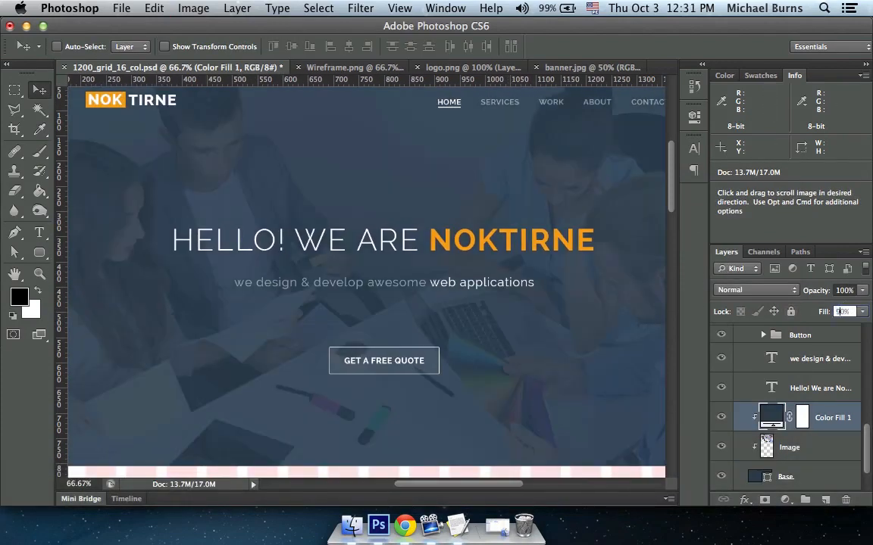
key("shift+Right")
type("5")
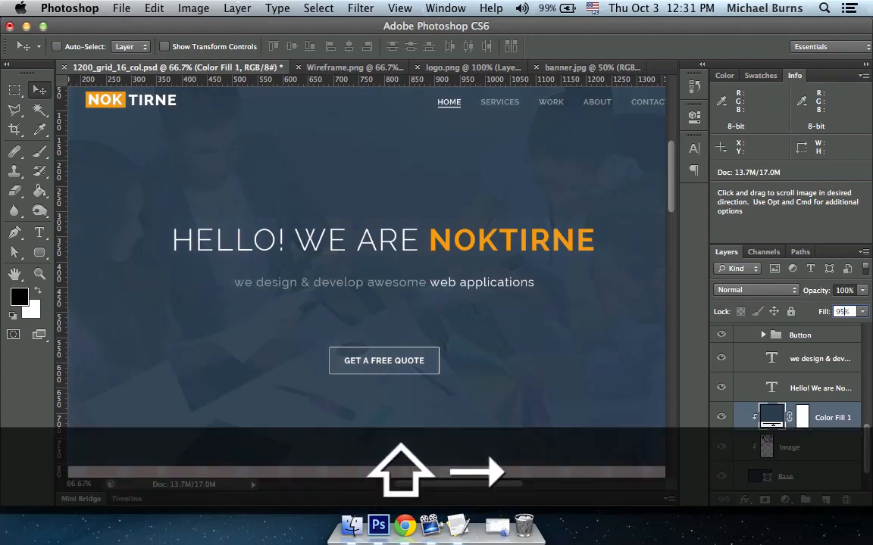
key("Tab")
key("Return")
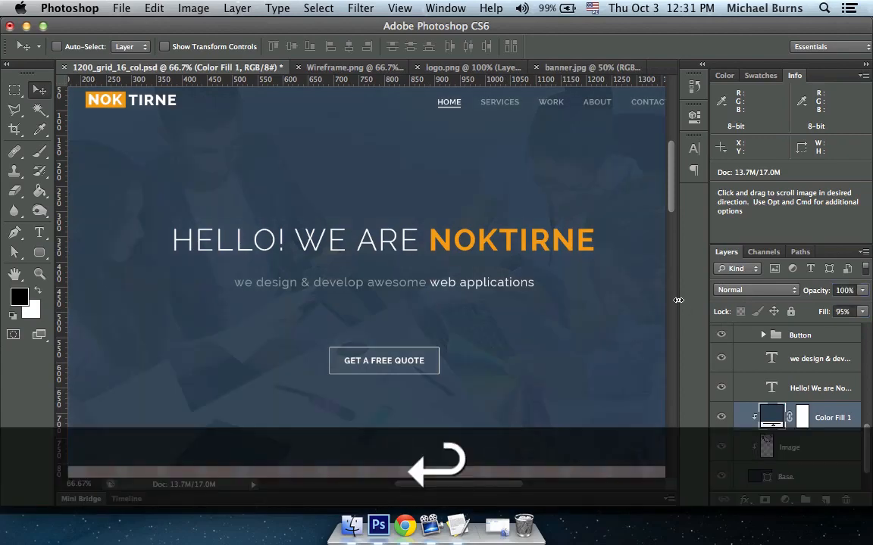
key("Tab")
key("Tab")
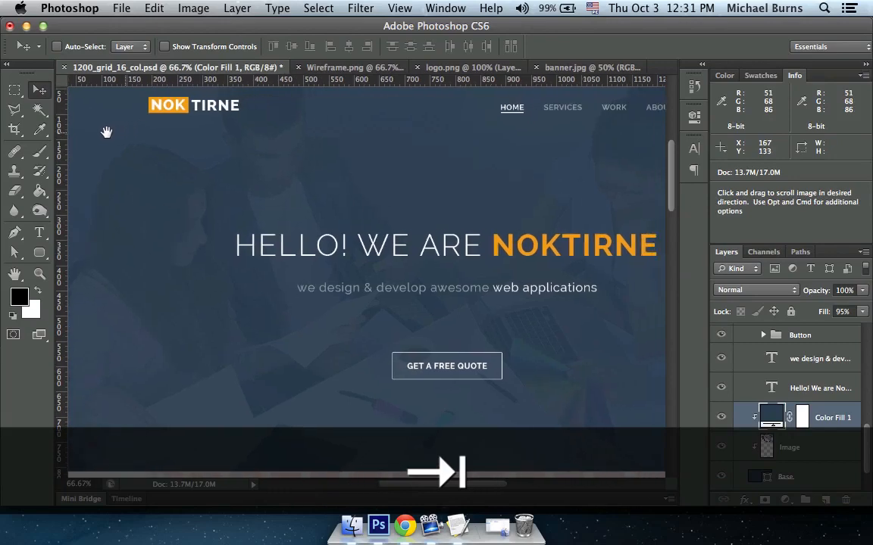
- Preview the banner without the interface panels and toggle the visibility of the Color Fill 1 and Image layers to compare their effect
key("Tab")
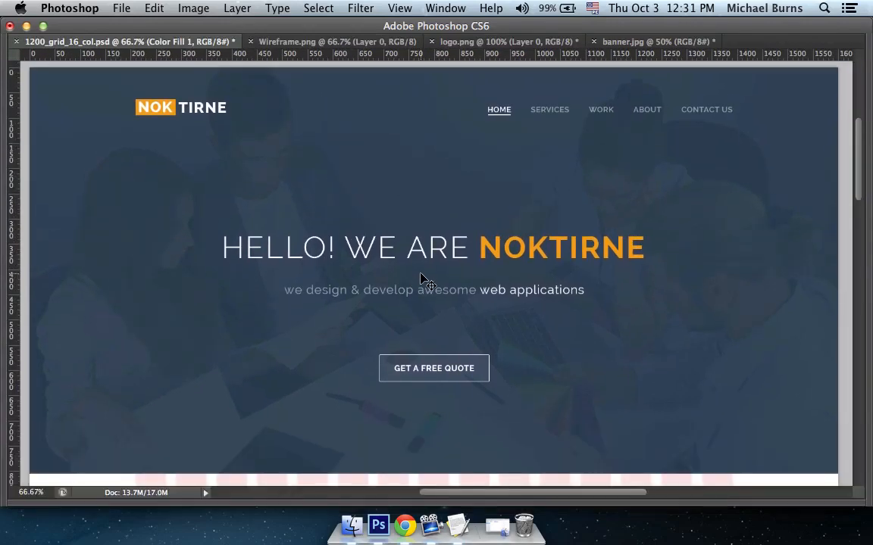
key("Tab")
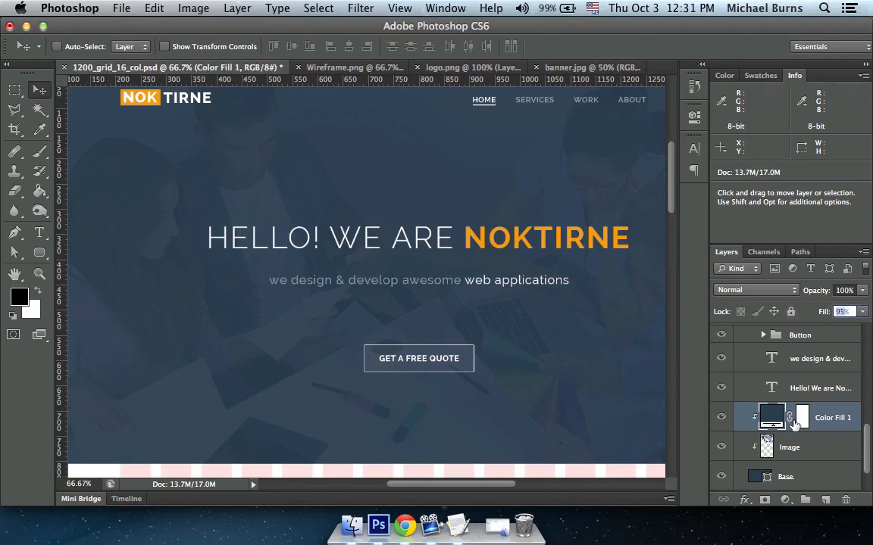
left_click(720, 419)
left_click(721, 420)
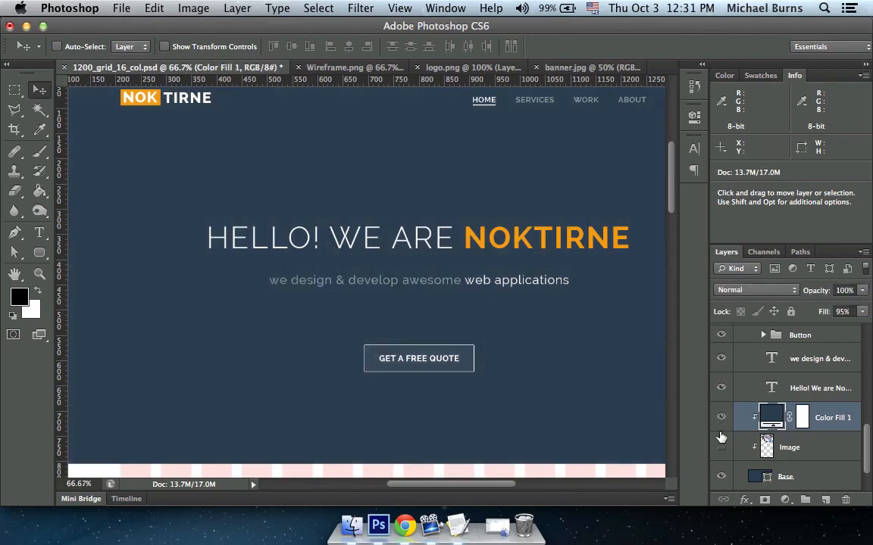
left_click(720, 446)
- Hide the interface panels to review the whole banner with its photo and overlay, and restore the panels
key("Tab")
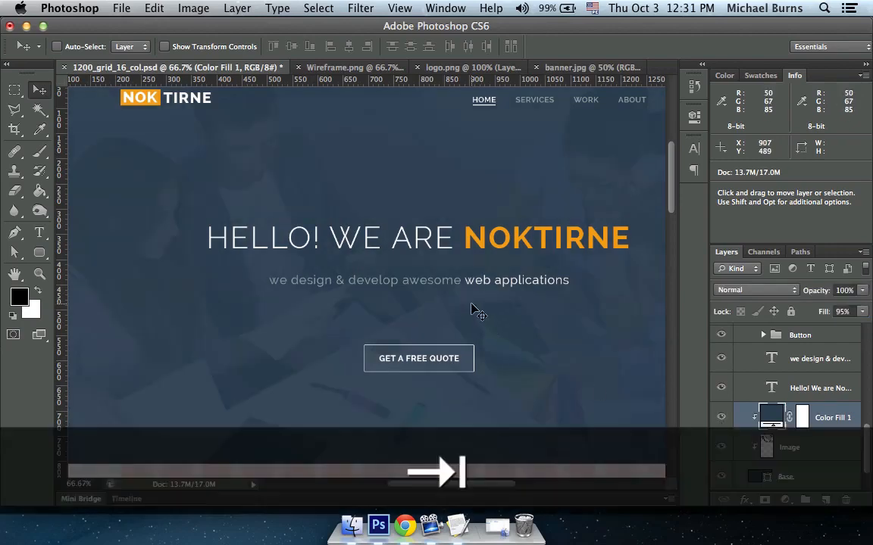
scroll(472, 304, "down", 1)
scroll(472, 304, "up", 5)
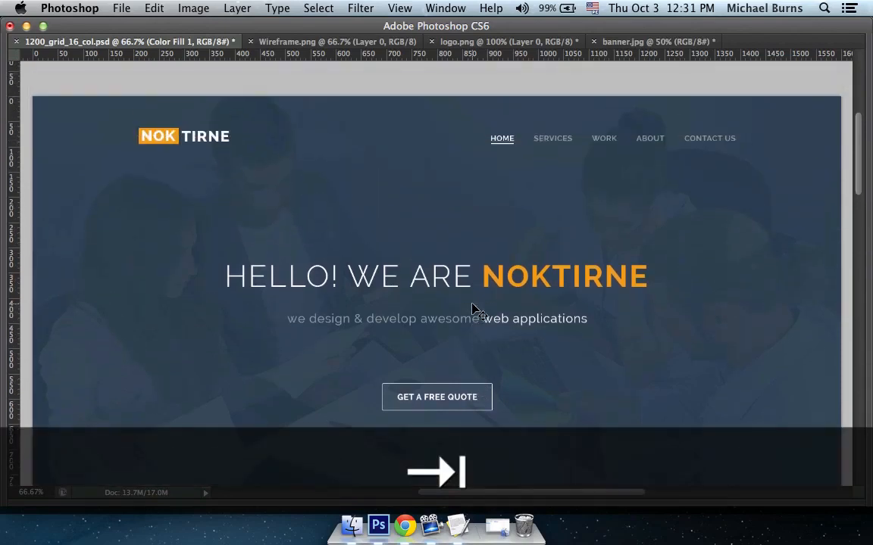
left_click_drag(442, 285, 448, 245)
scroll(428, 258, "up", 2)
scroll(428, 257, "down", 1)
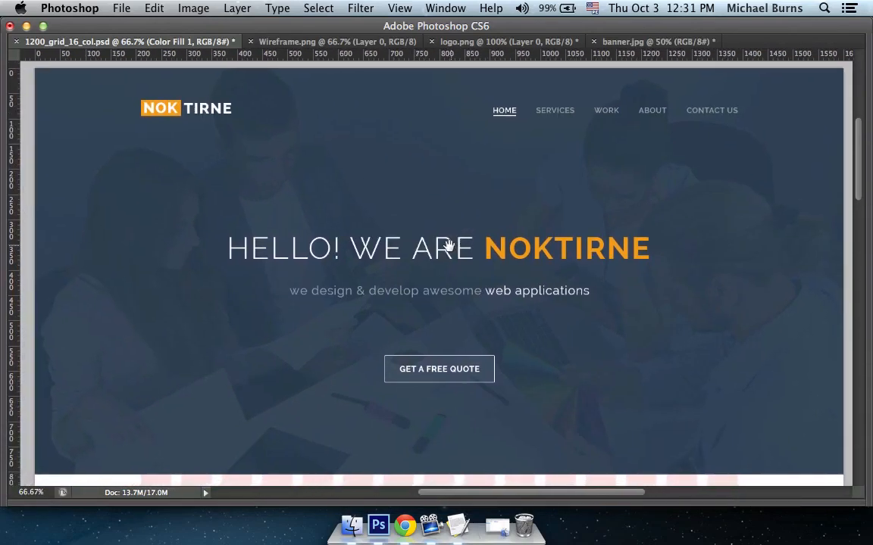
key("Tab")
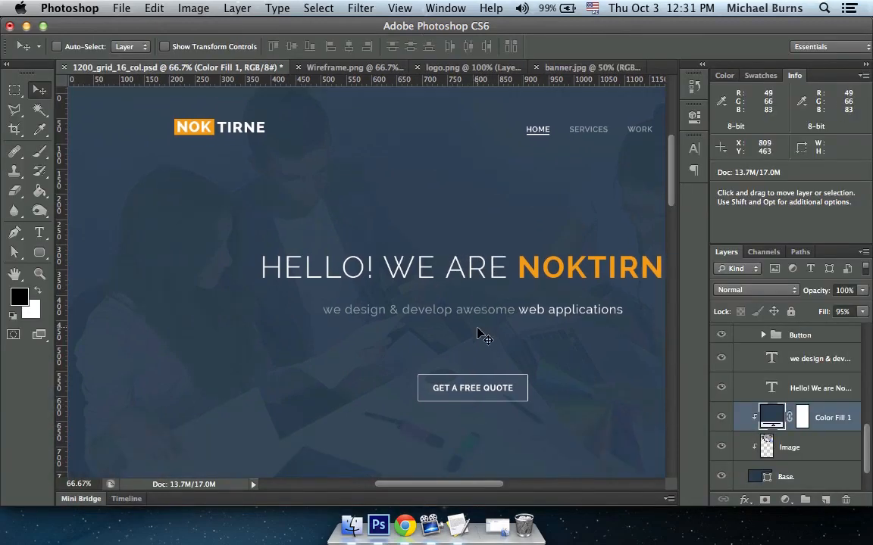
- Switch to Wireframe.png and examine the three-column services section below the banner
left_click_drag(522, 368, 472, 174)
left_click(352, 67)
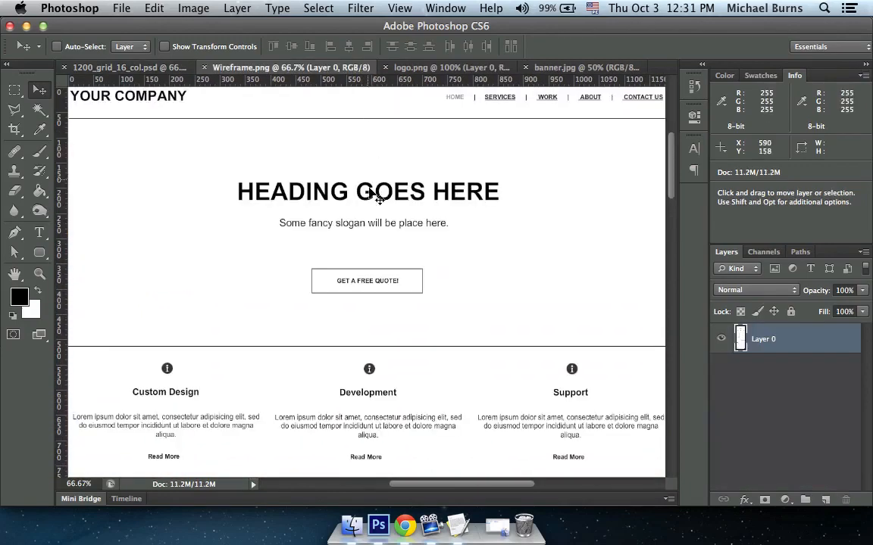
scroll(378, 303, "down", 3)
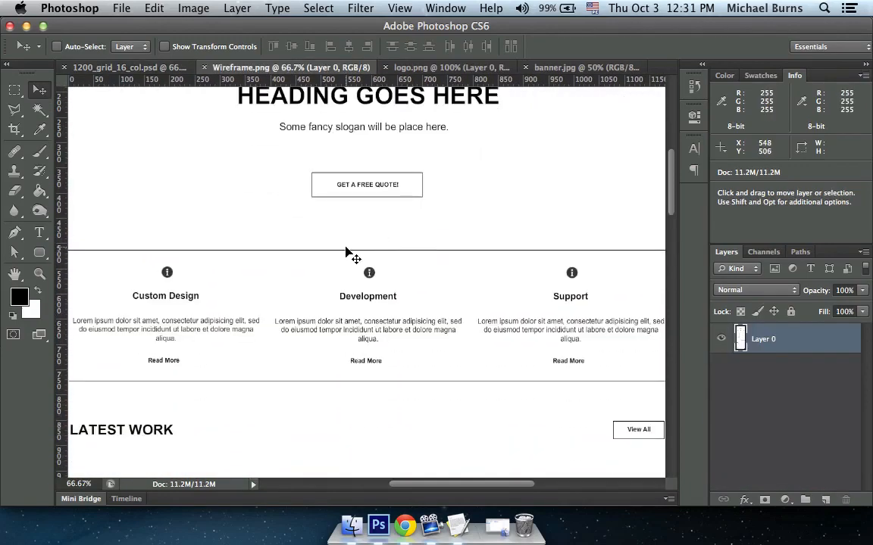